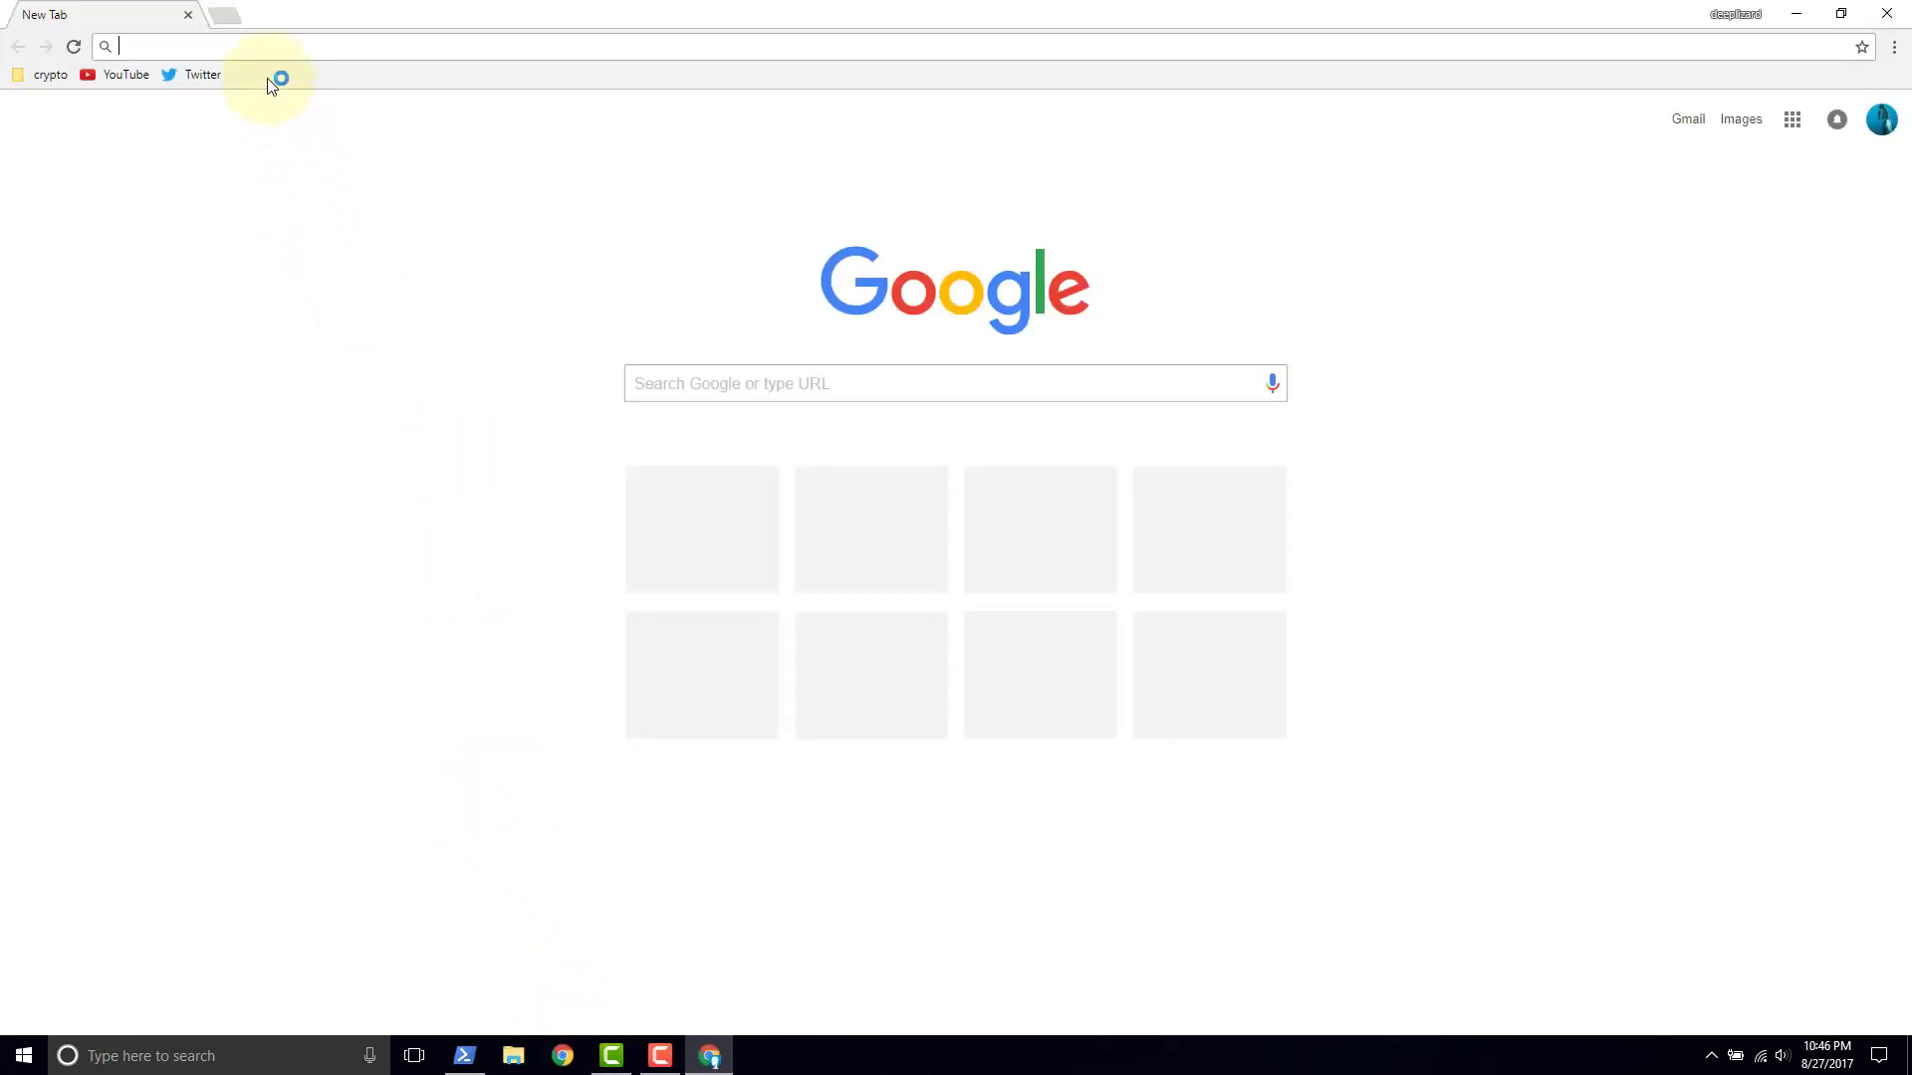
# Load the jaxx.io website in the new Chrome tab
pyautogui.write('jaxx.')
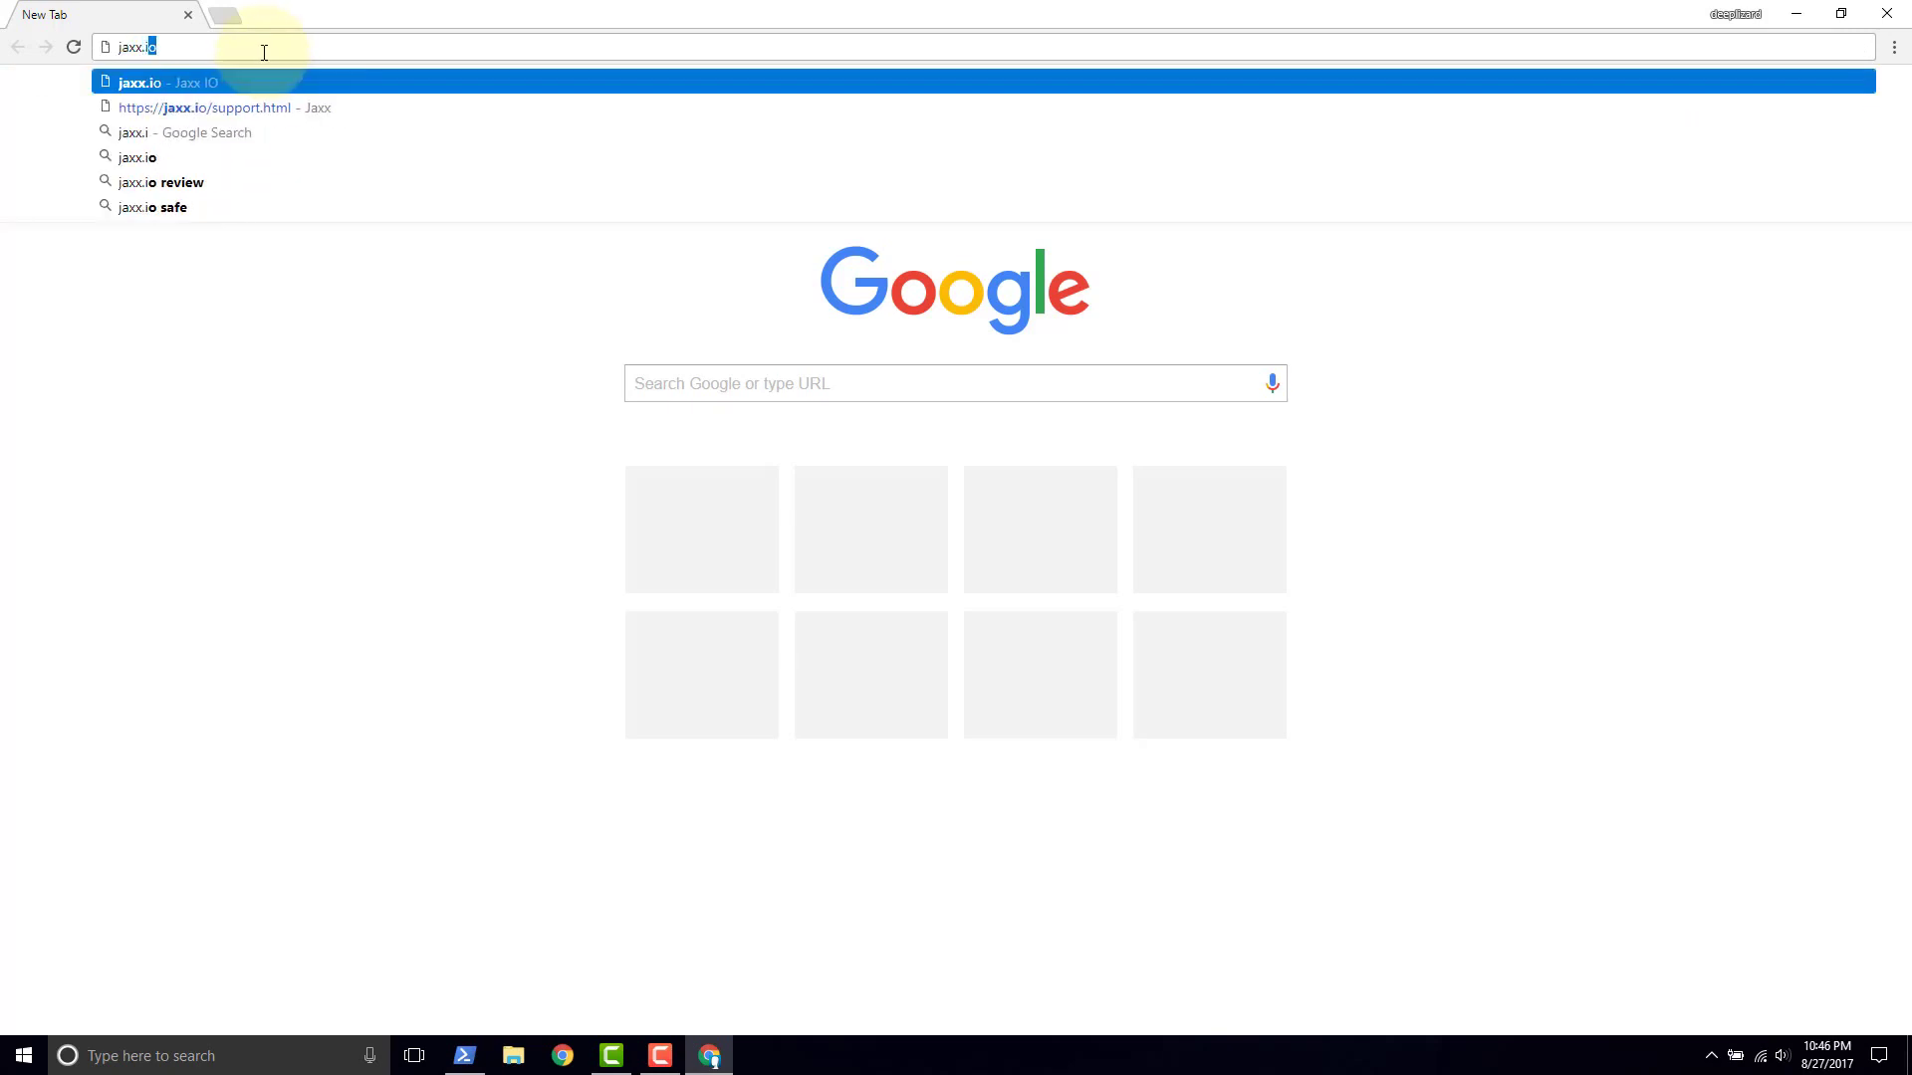
pyautogui.write('io')
pyautogui.press('Return')
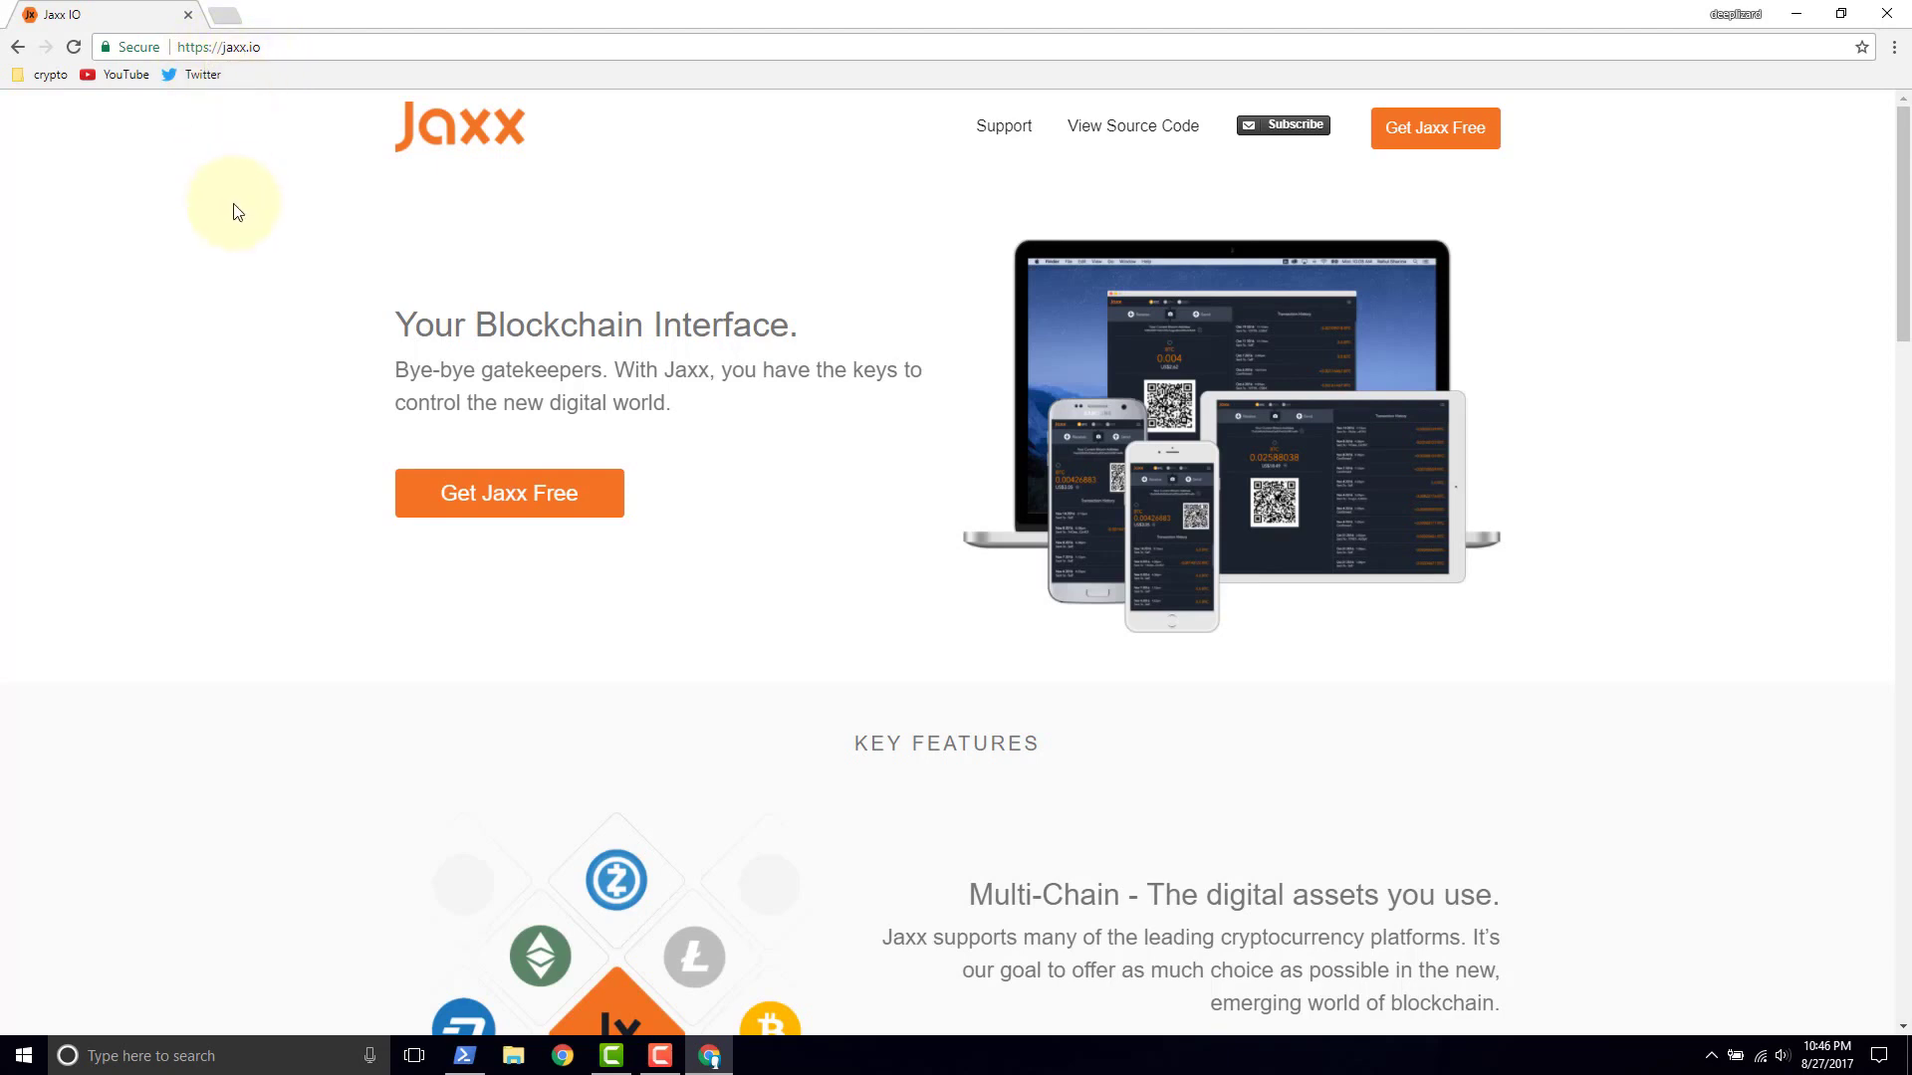
# Browse the Jaxx homepage and go to the Get Jaxx Free download page
pyautogui.scroll(-3, 234, 224)
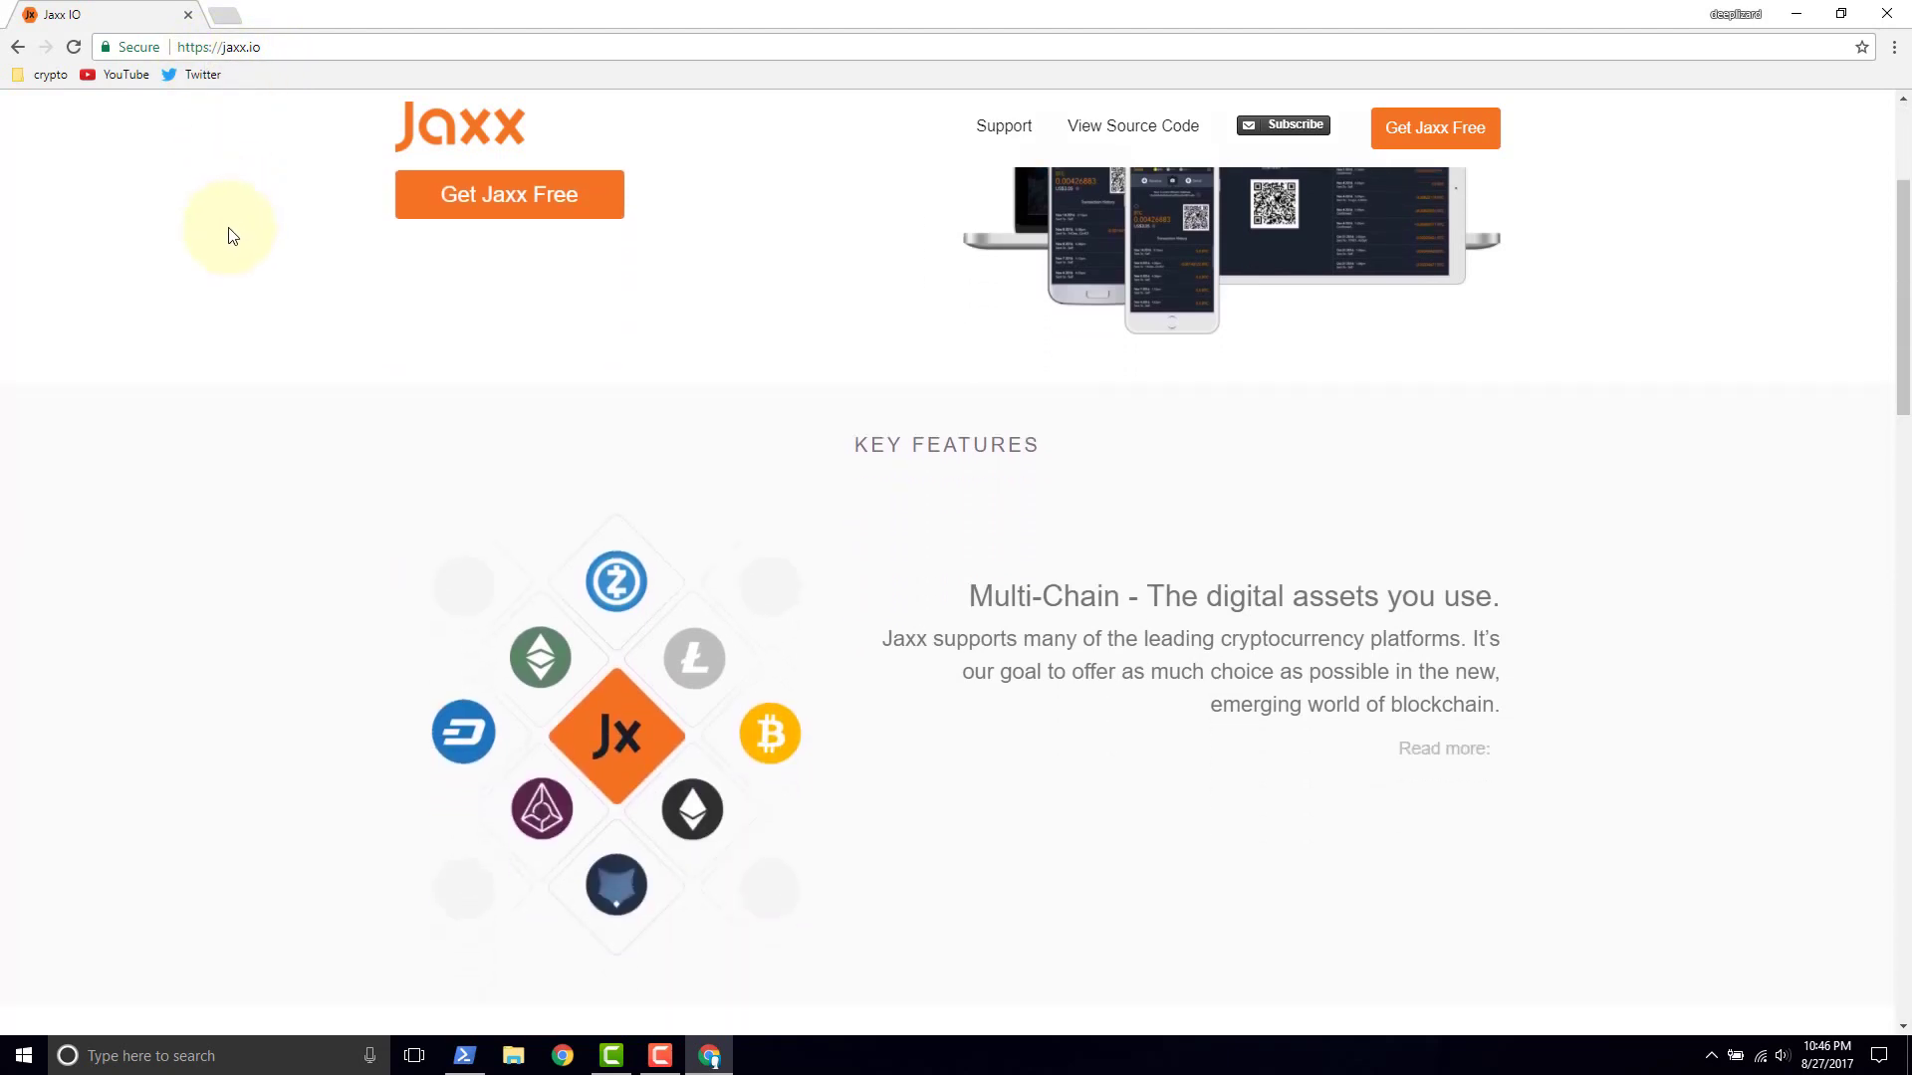
pyautogui.scroll(1, 232, 236)
pyautogui.scroll(2, 230, 235)
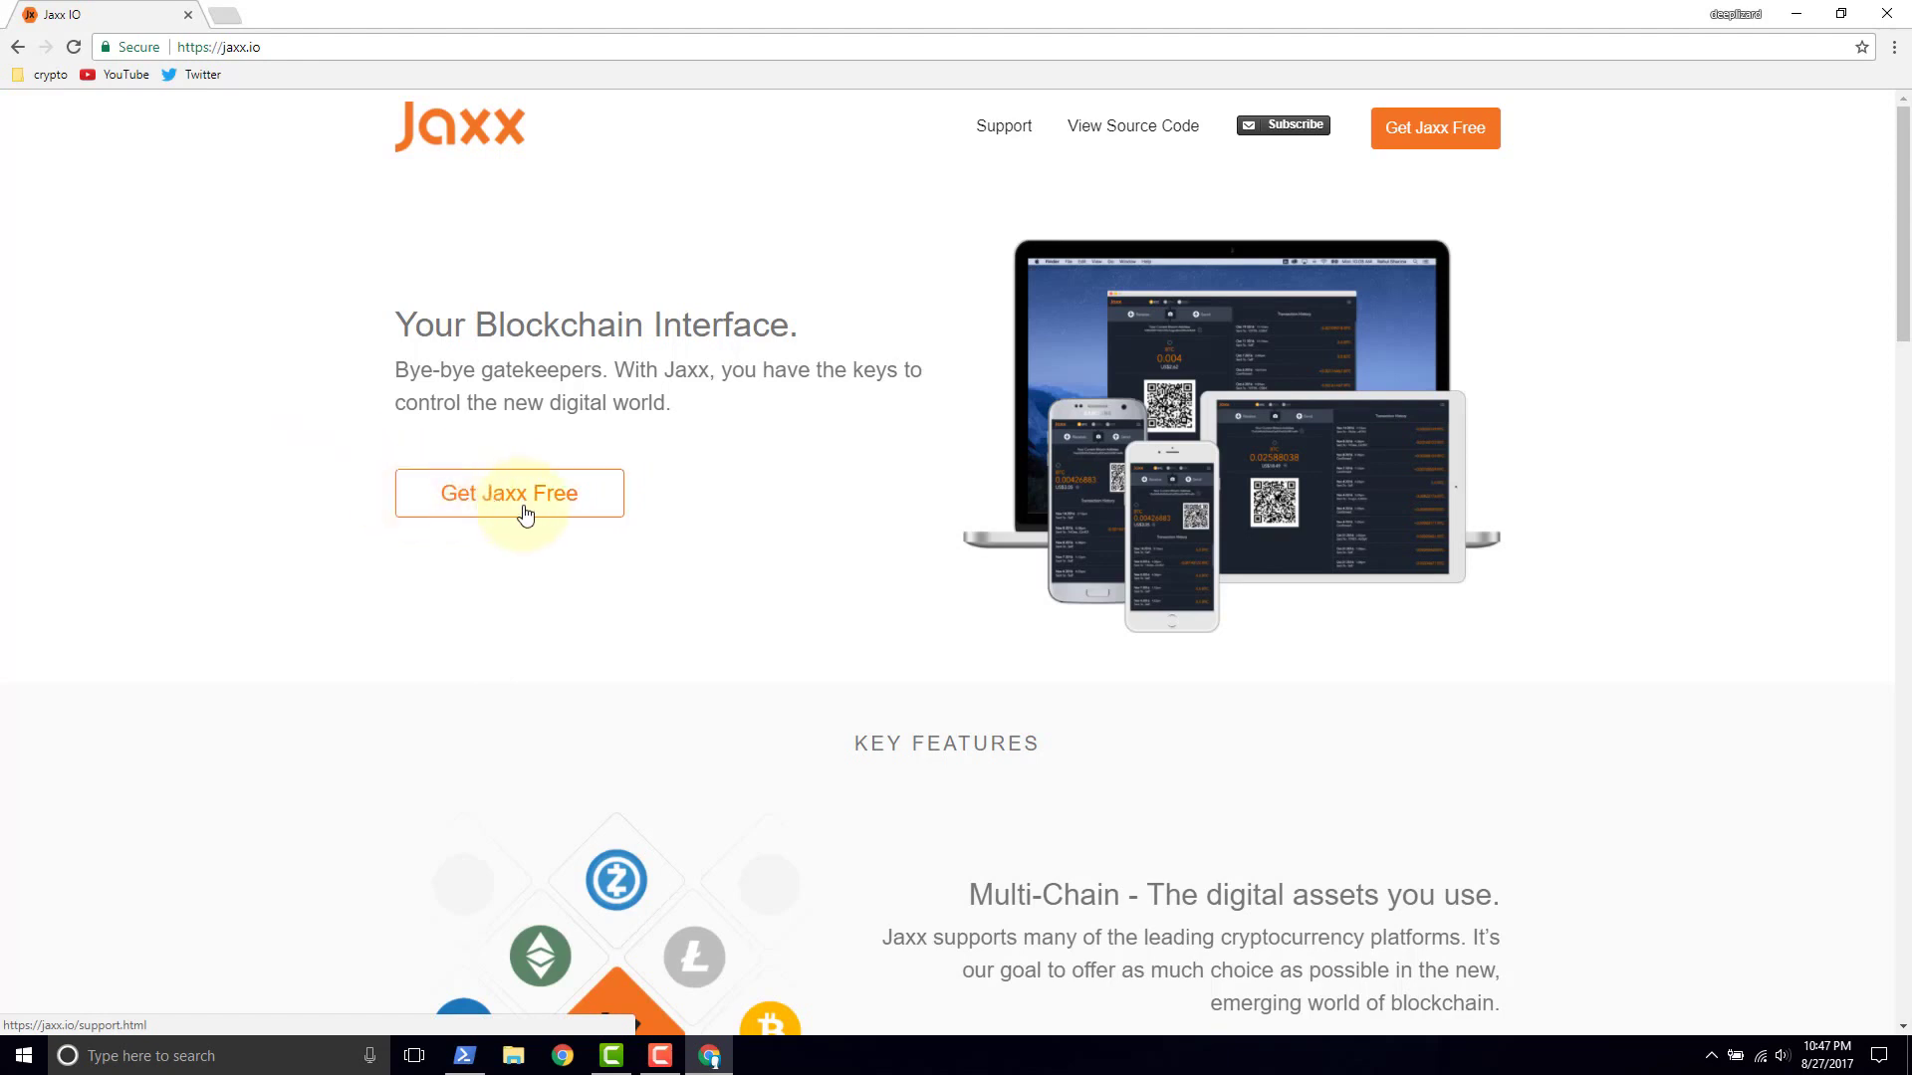
pyautogui.click(525, 514)
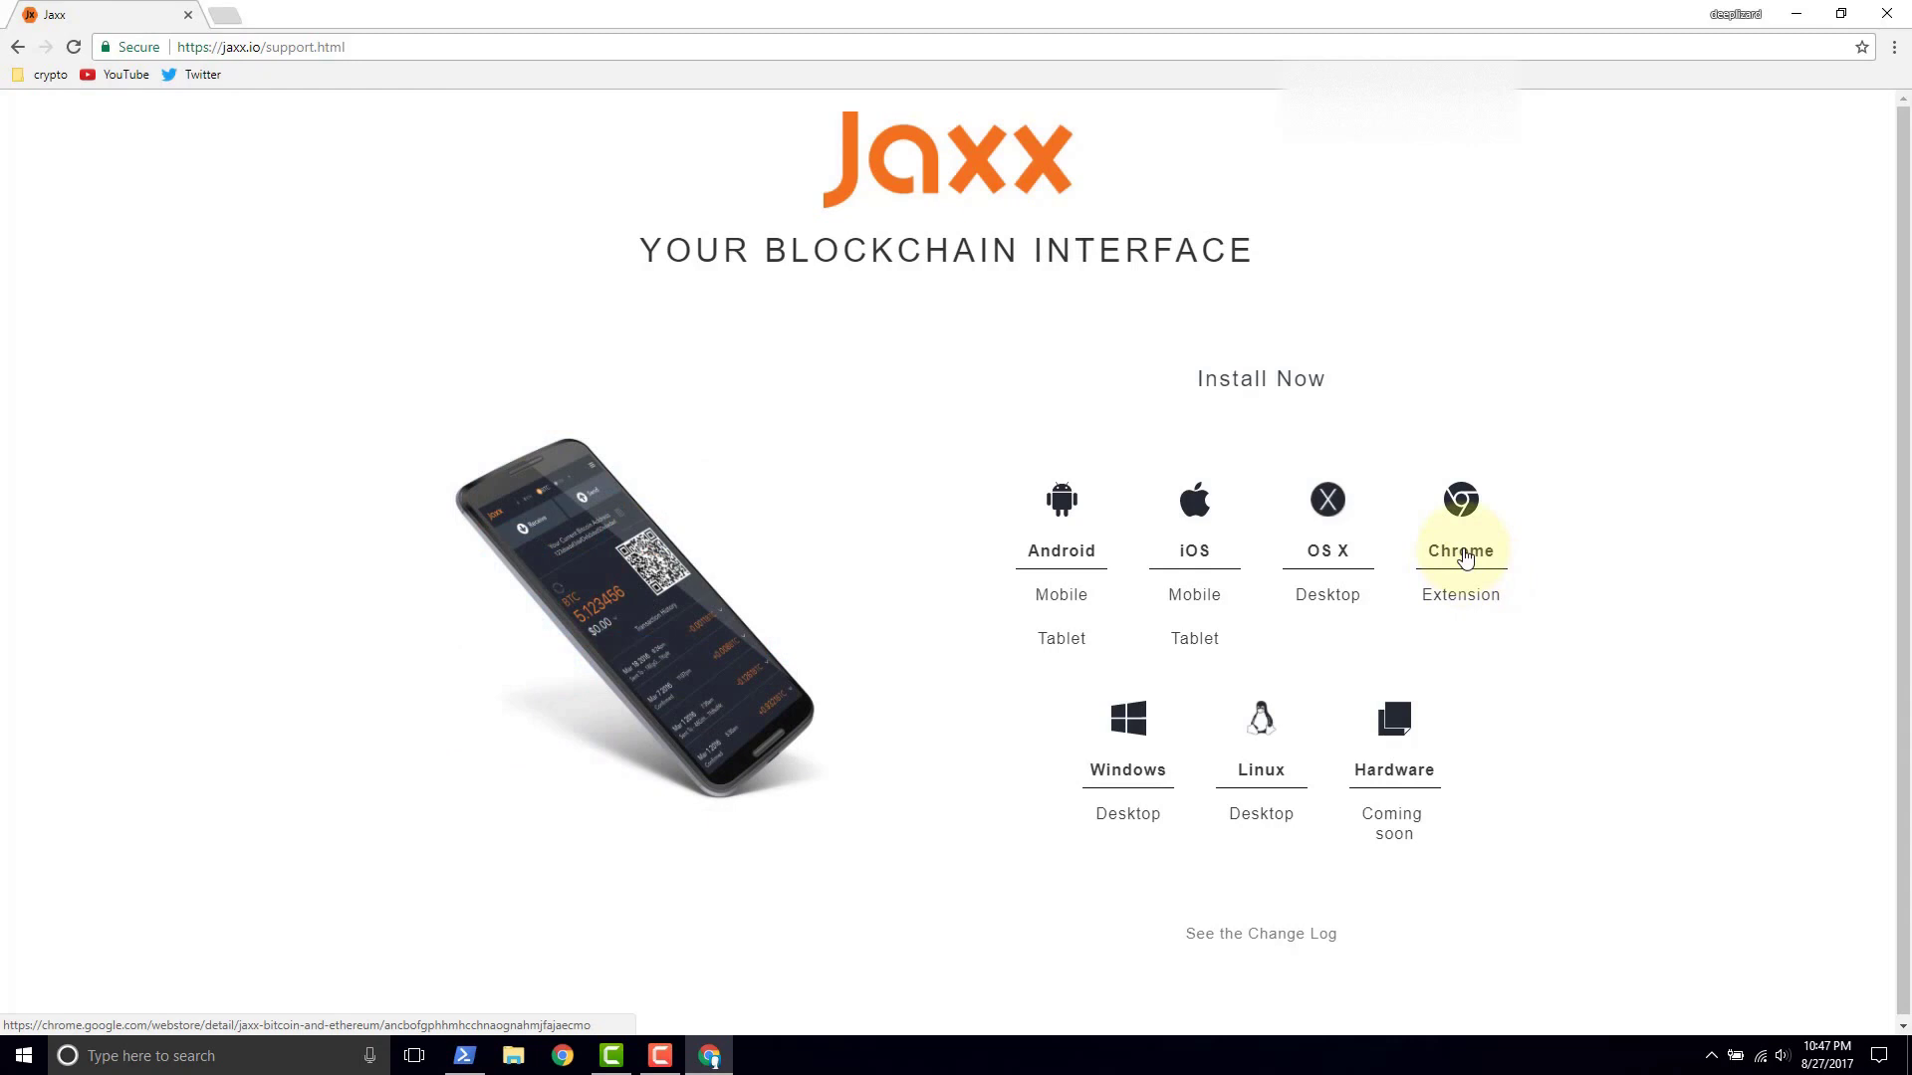
# Add the Jaxx Blockchain Wallet extension to Chrome from its Chrome Web Store listing
pyautogui.click(1465, 558)
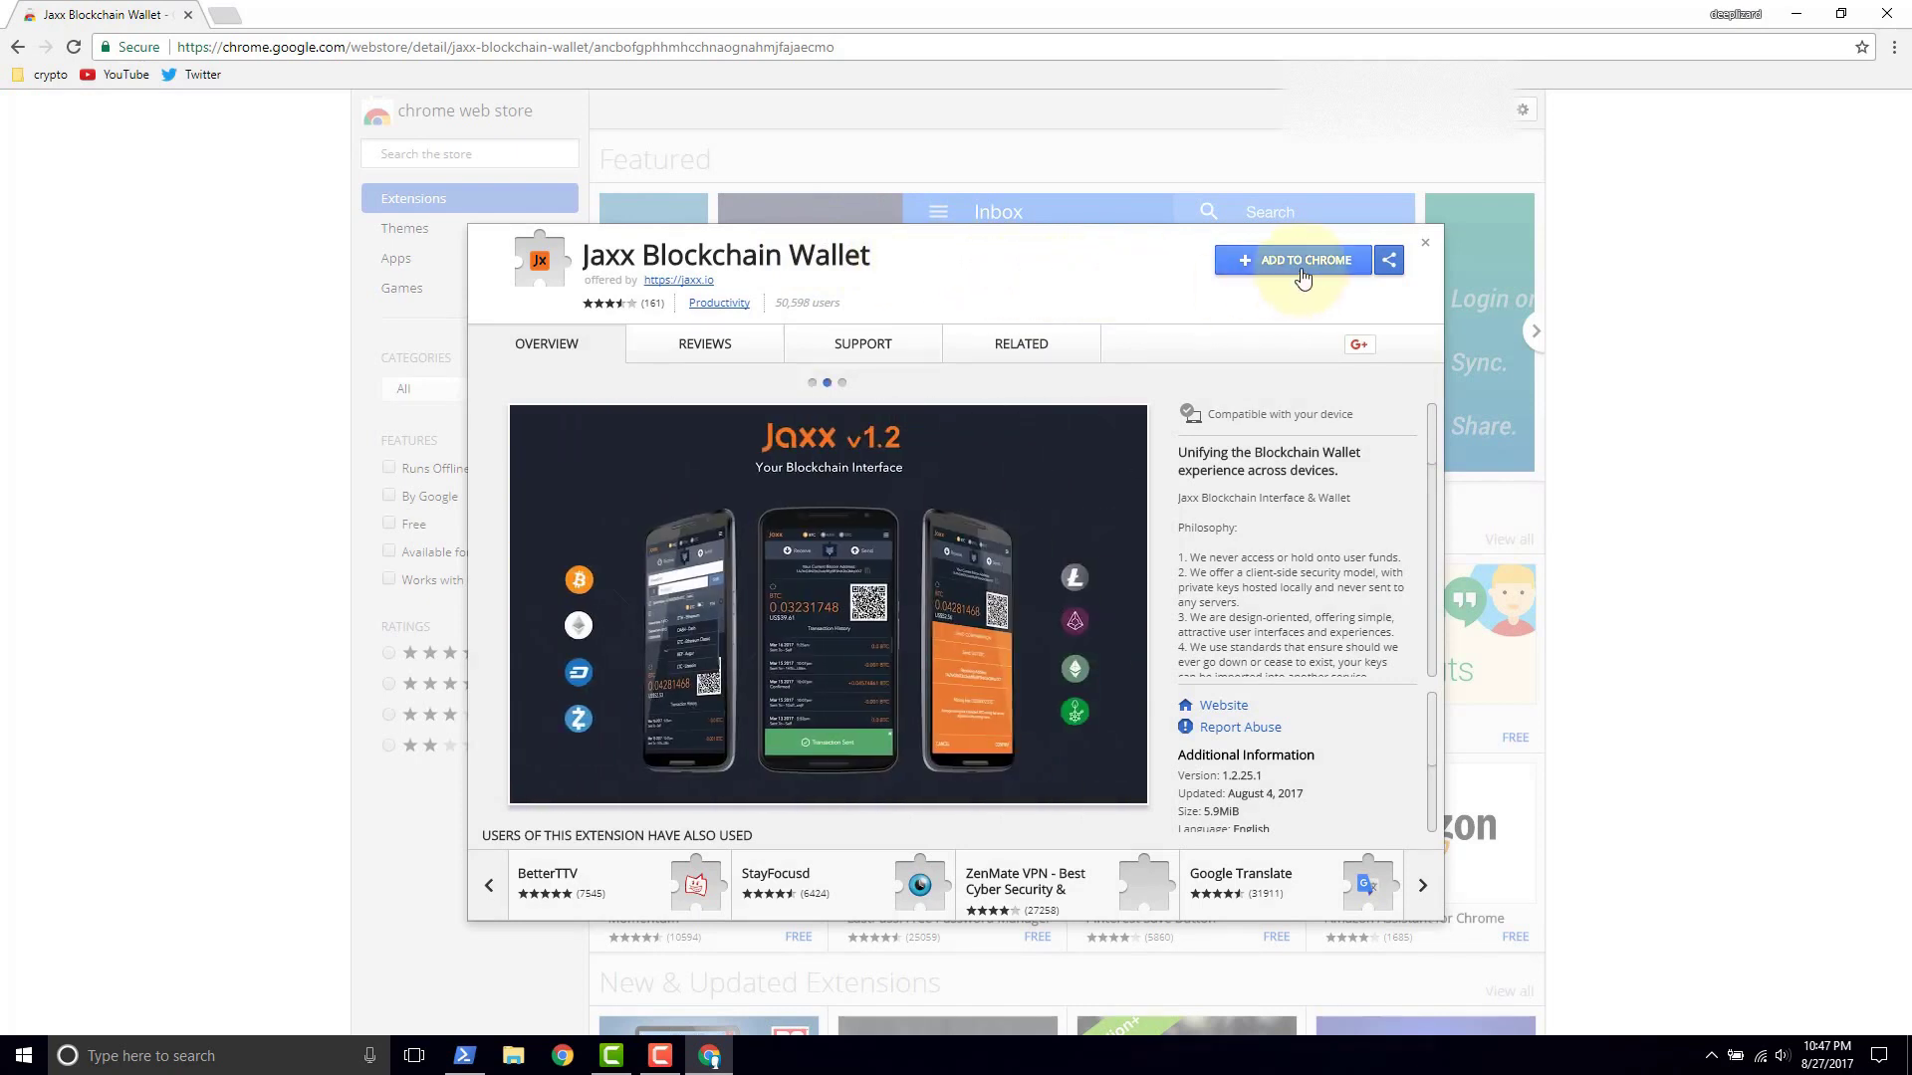
pyautogui.click(1303, 269)
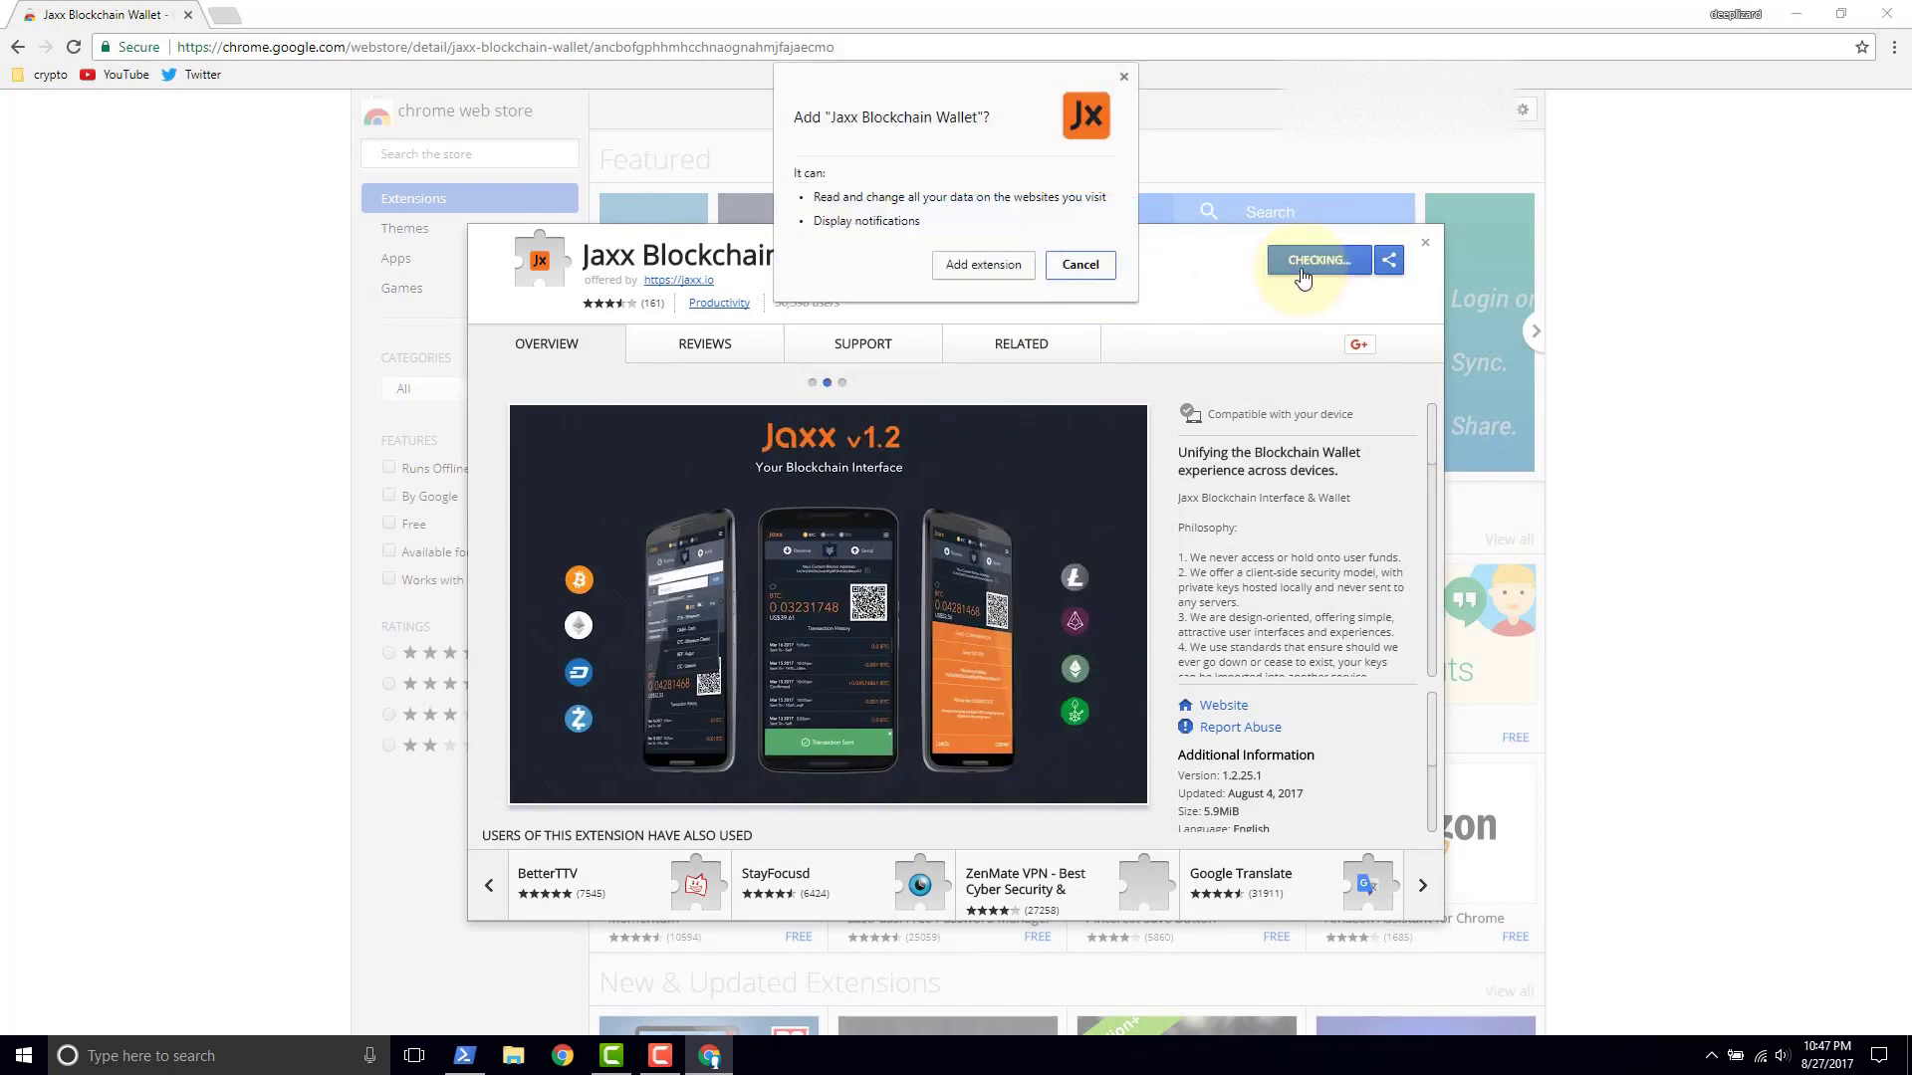
pyautogui.click(983, 265)
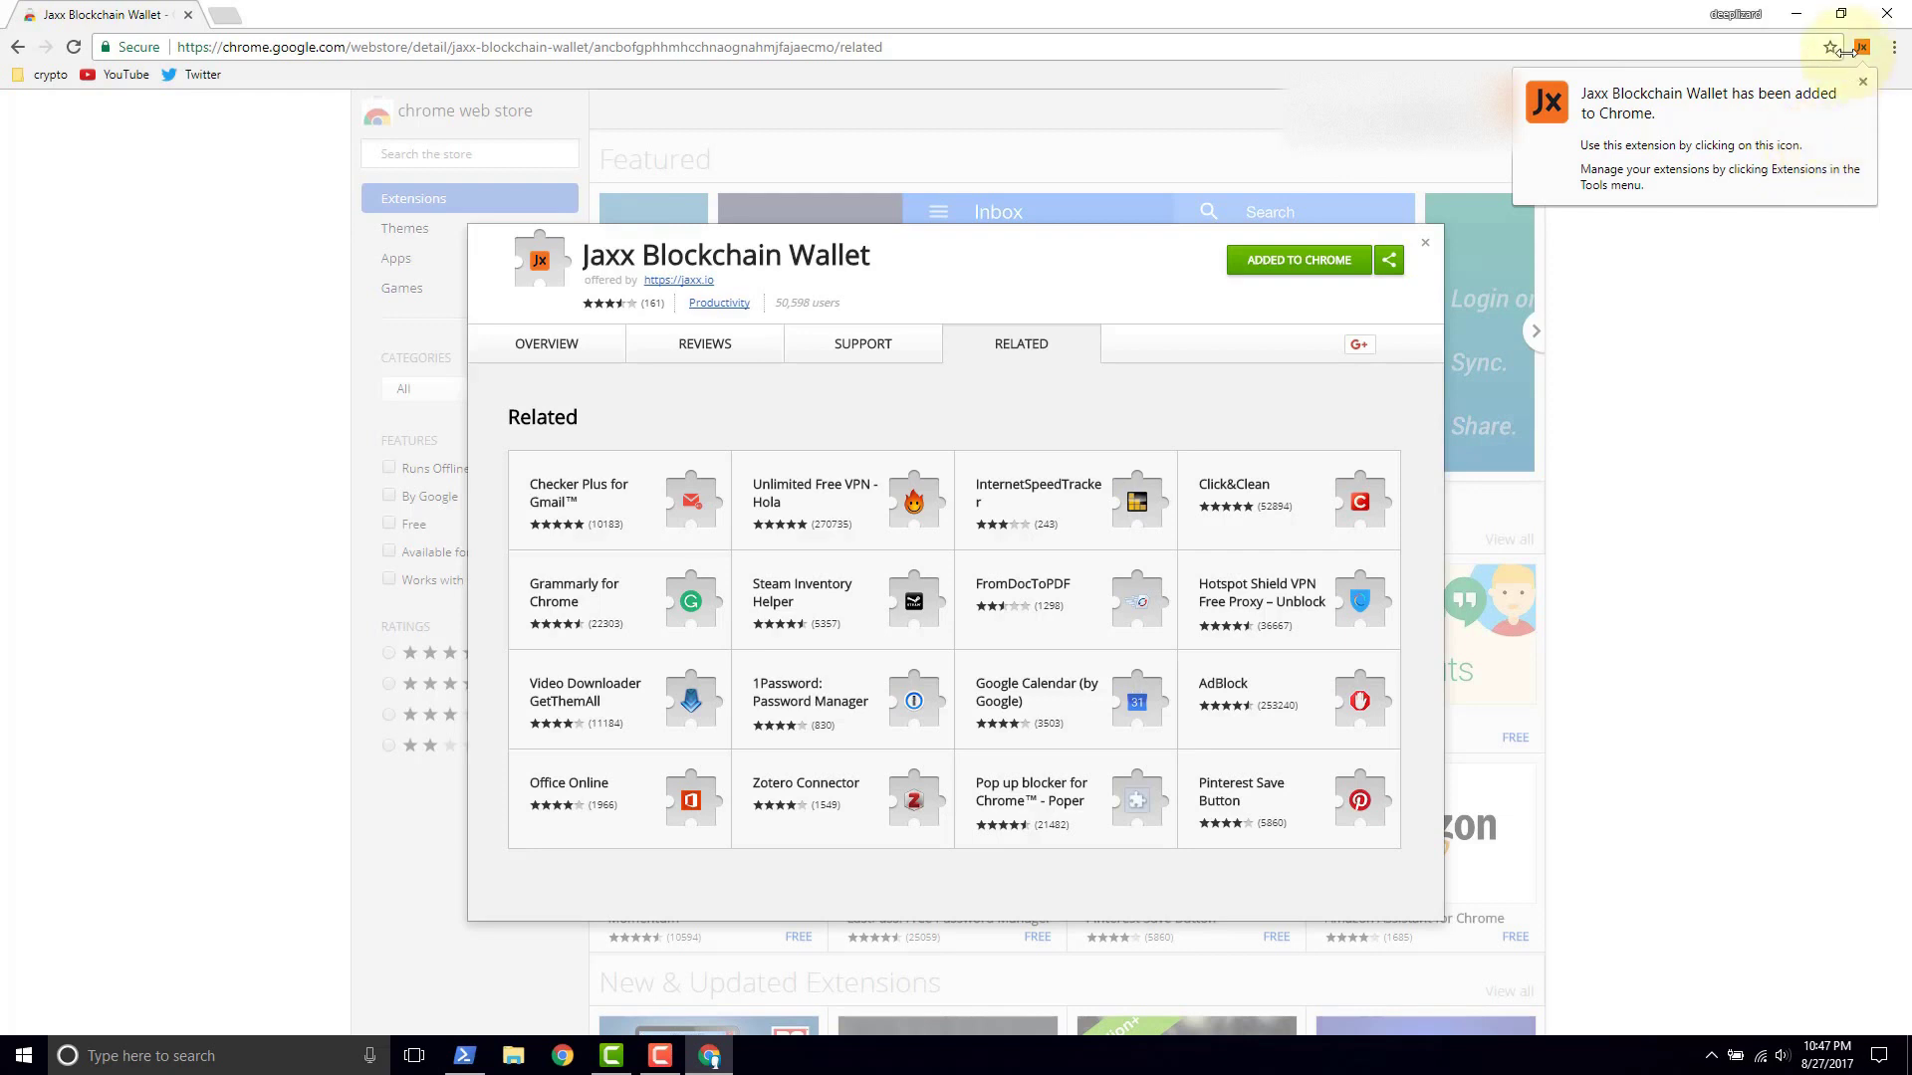
# Dismiss the extension-added notice, skip the Jaxx release notes and accept the EULA
pyautogui.click(1863, 83)
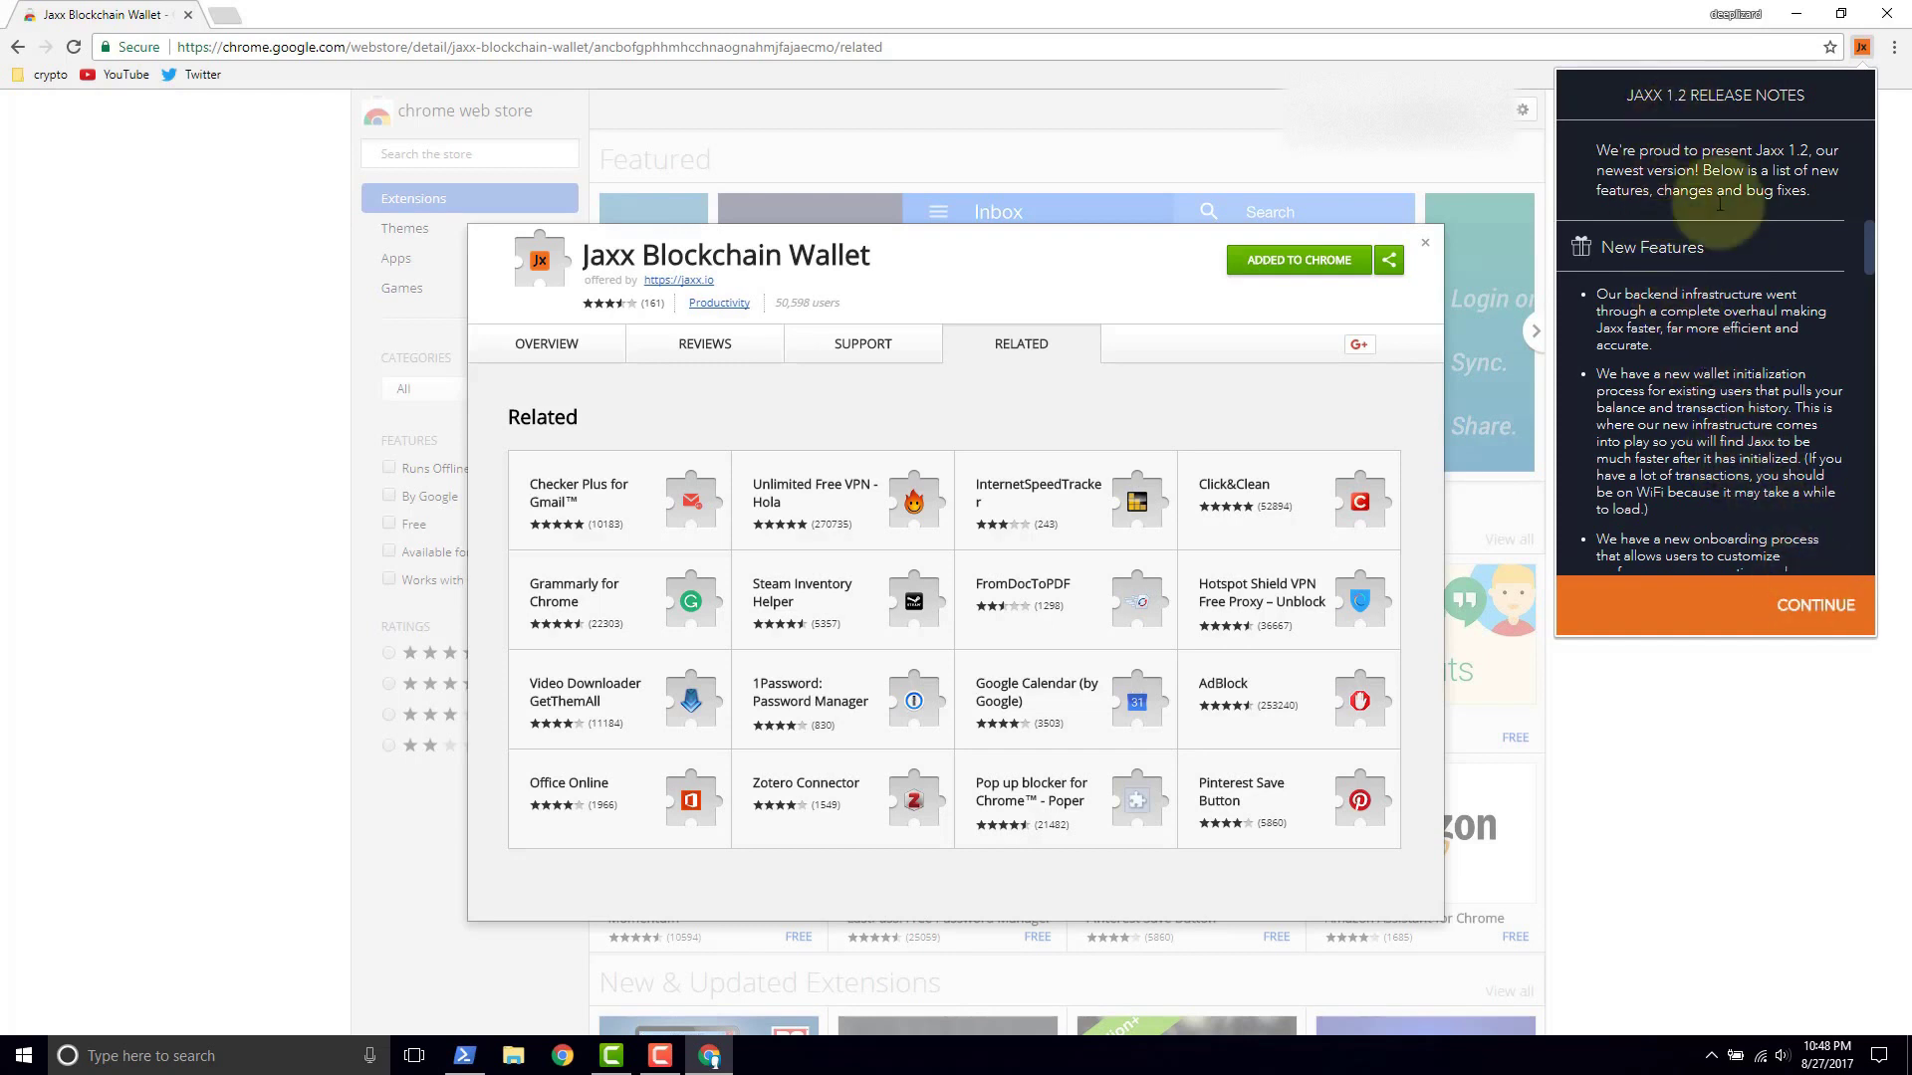
pyautogui.click(1815, 607)
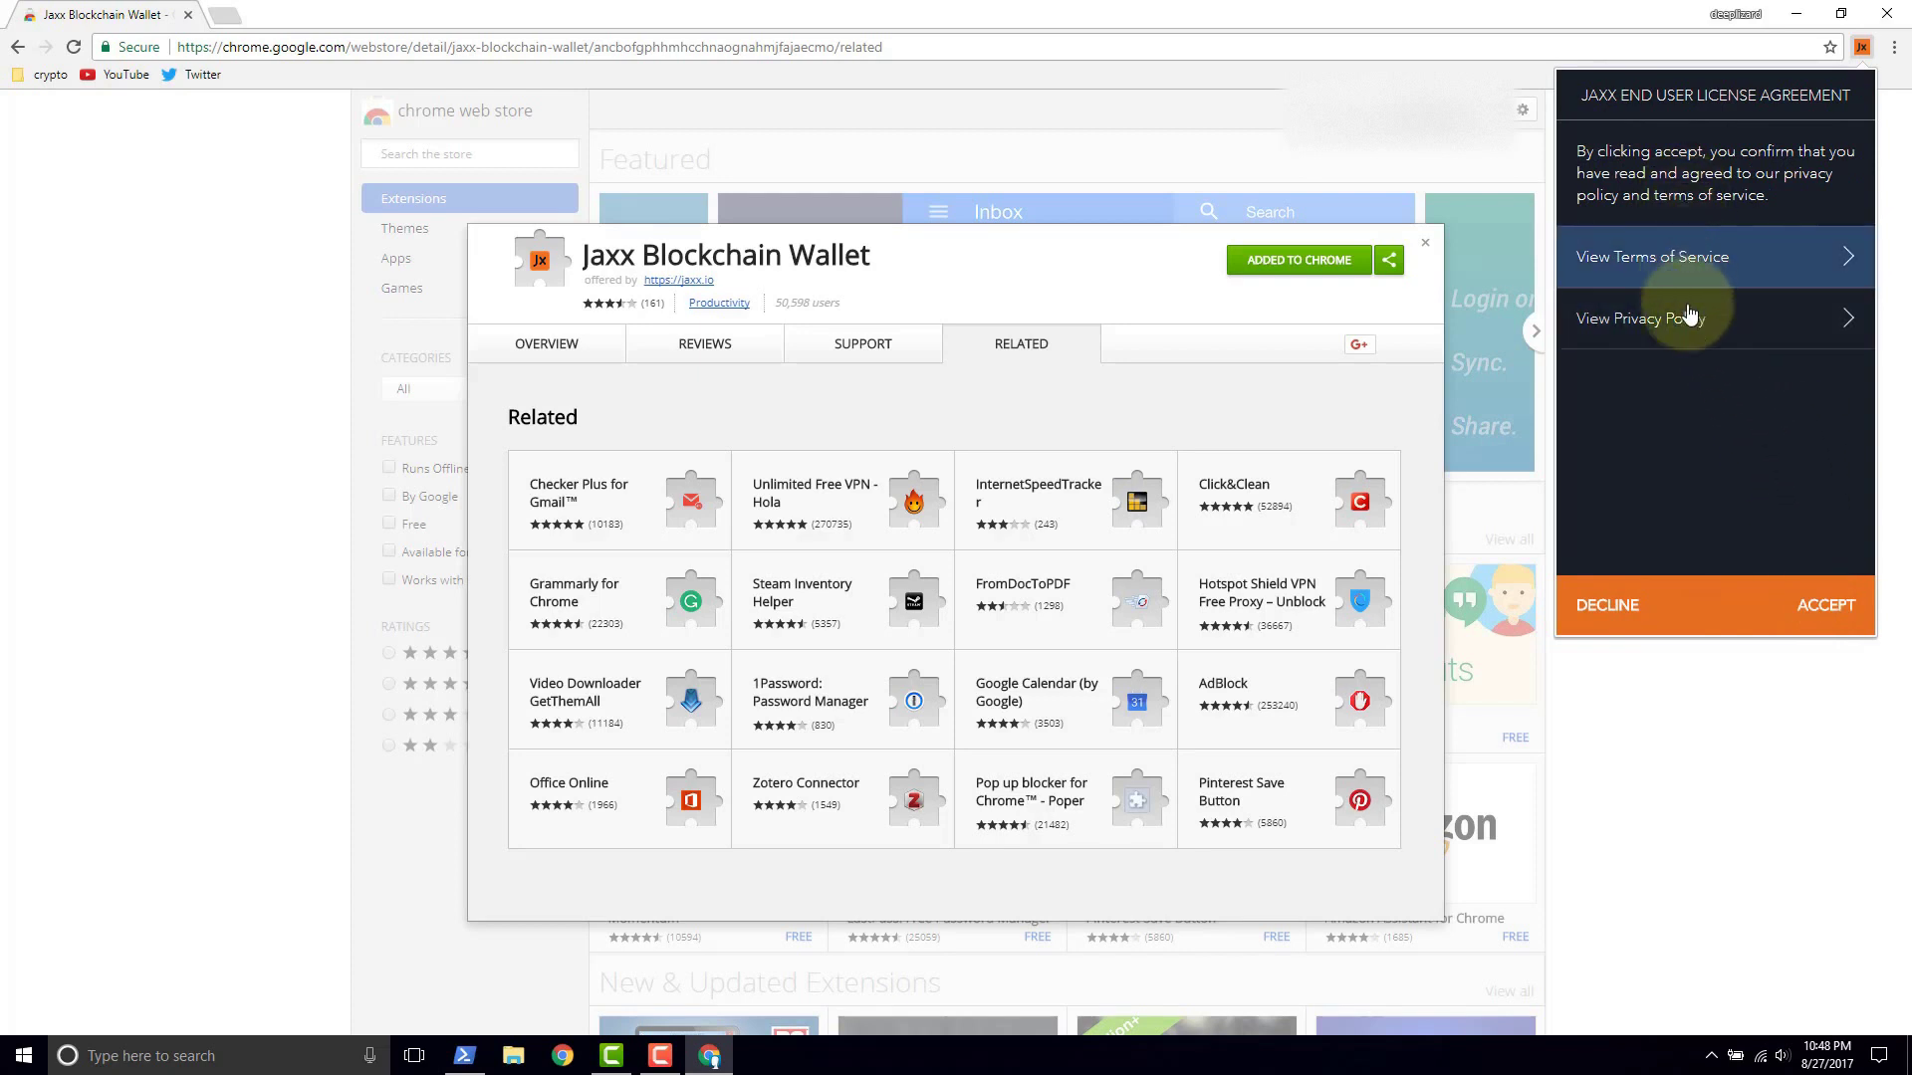
pyautogui.click(1835, 613)
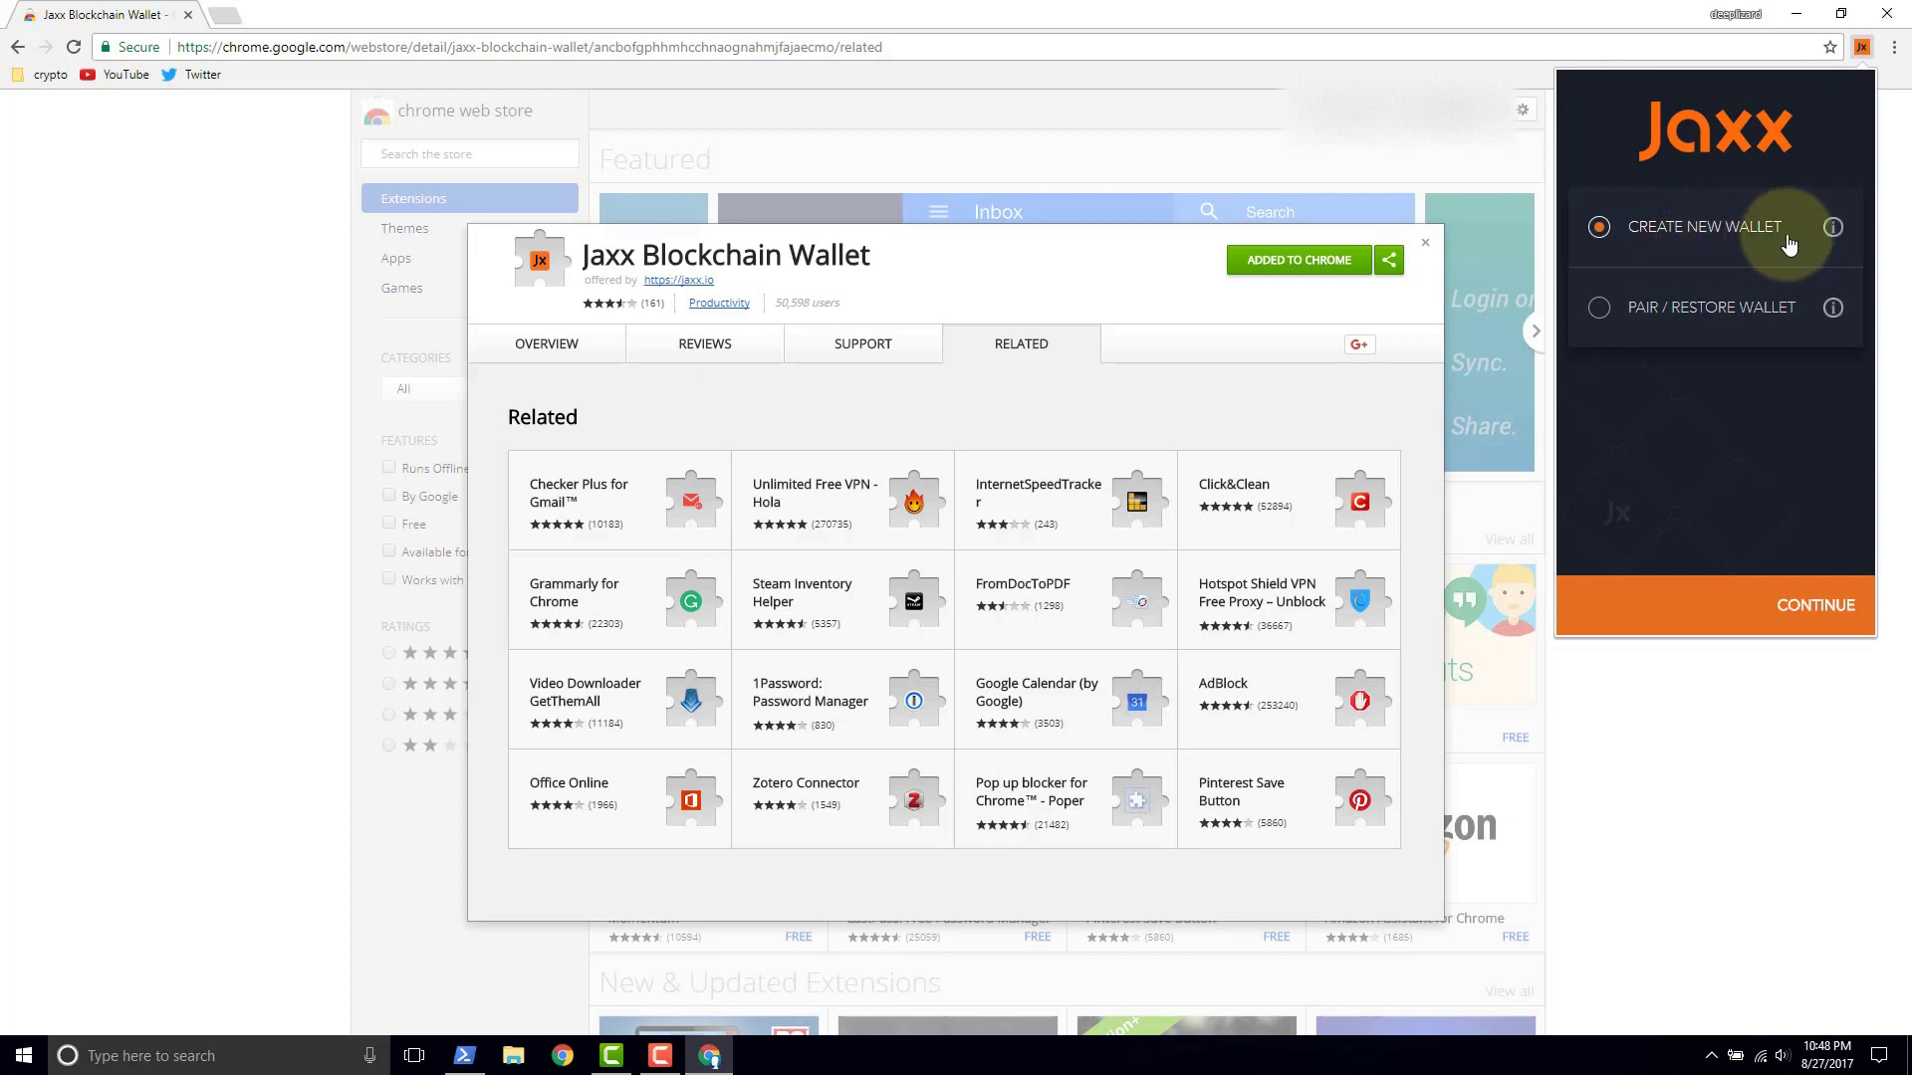
# Choose Create New Wallet with Express setup, activating BTC, ETH and LTC
pyautogui.click(1809, 606)
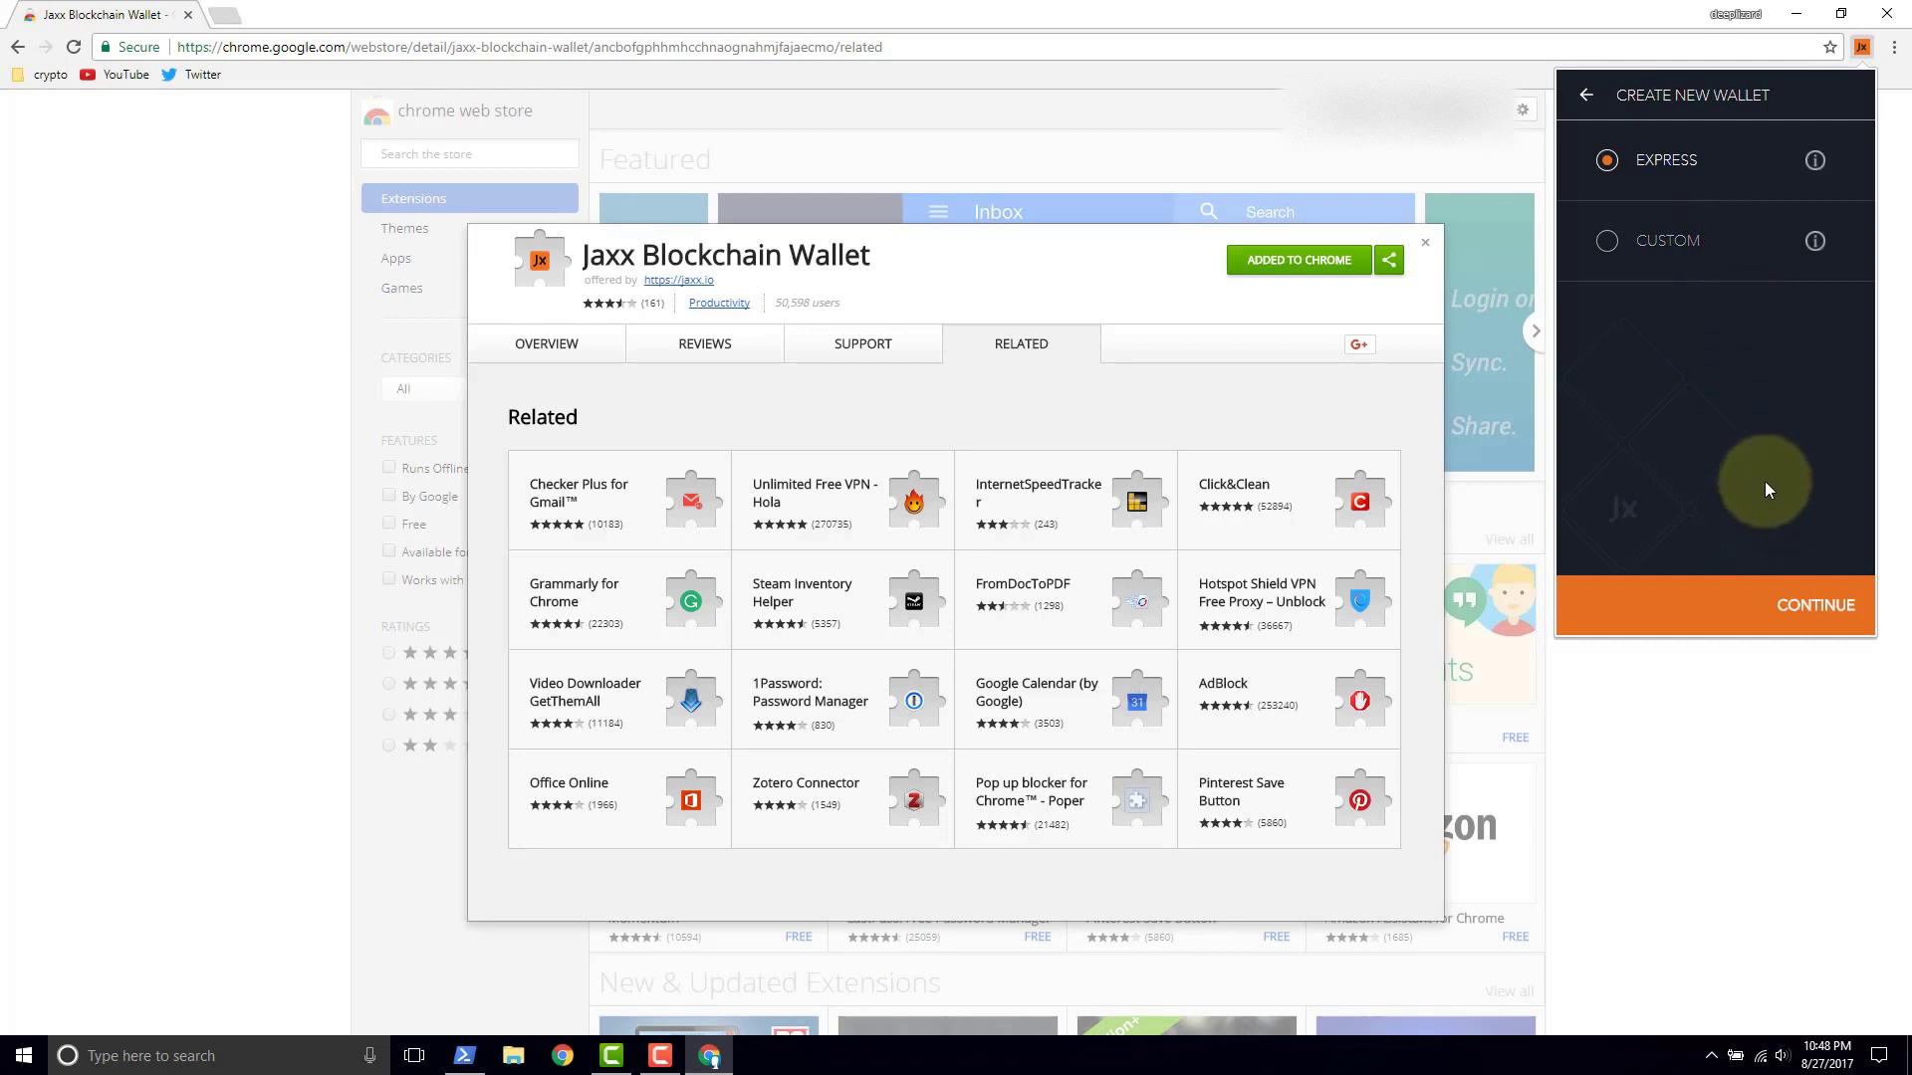
pyautogui.click(1825, 613)
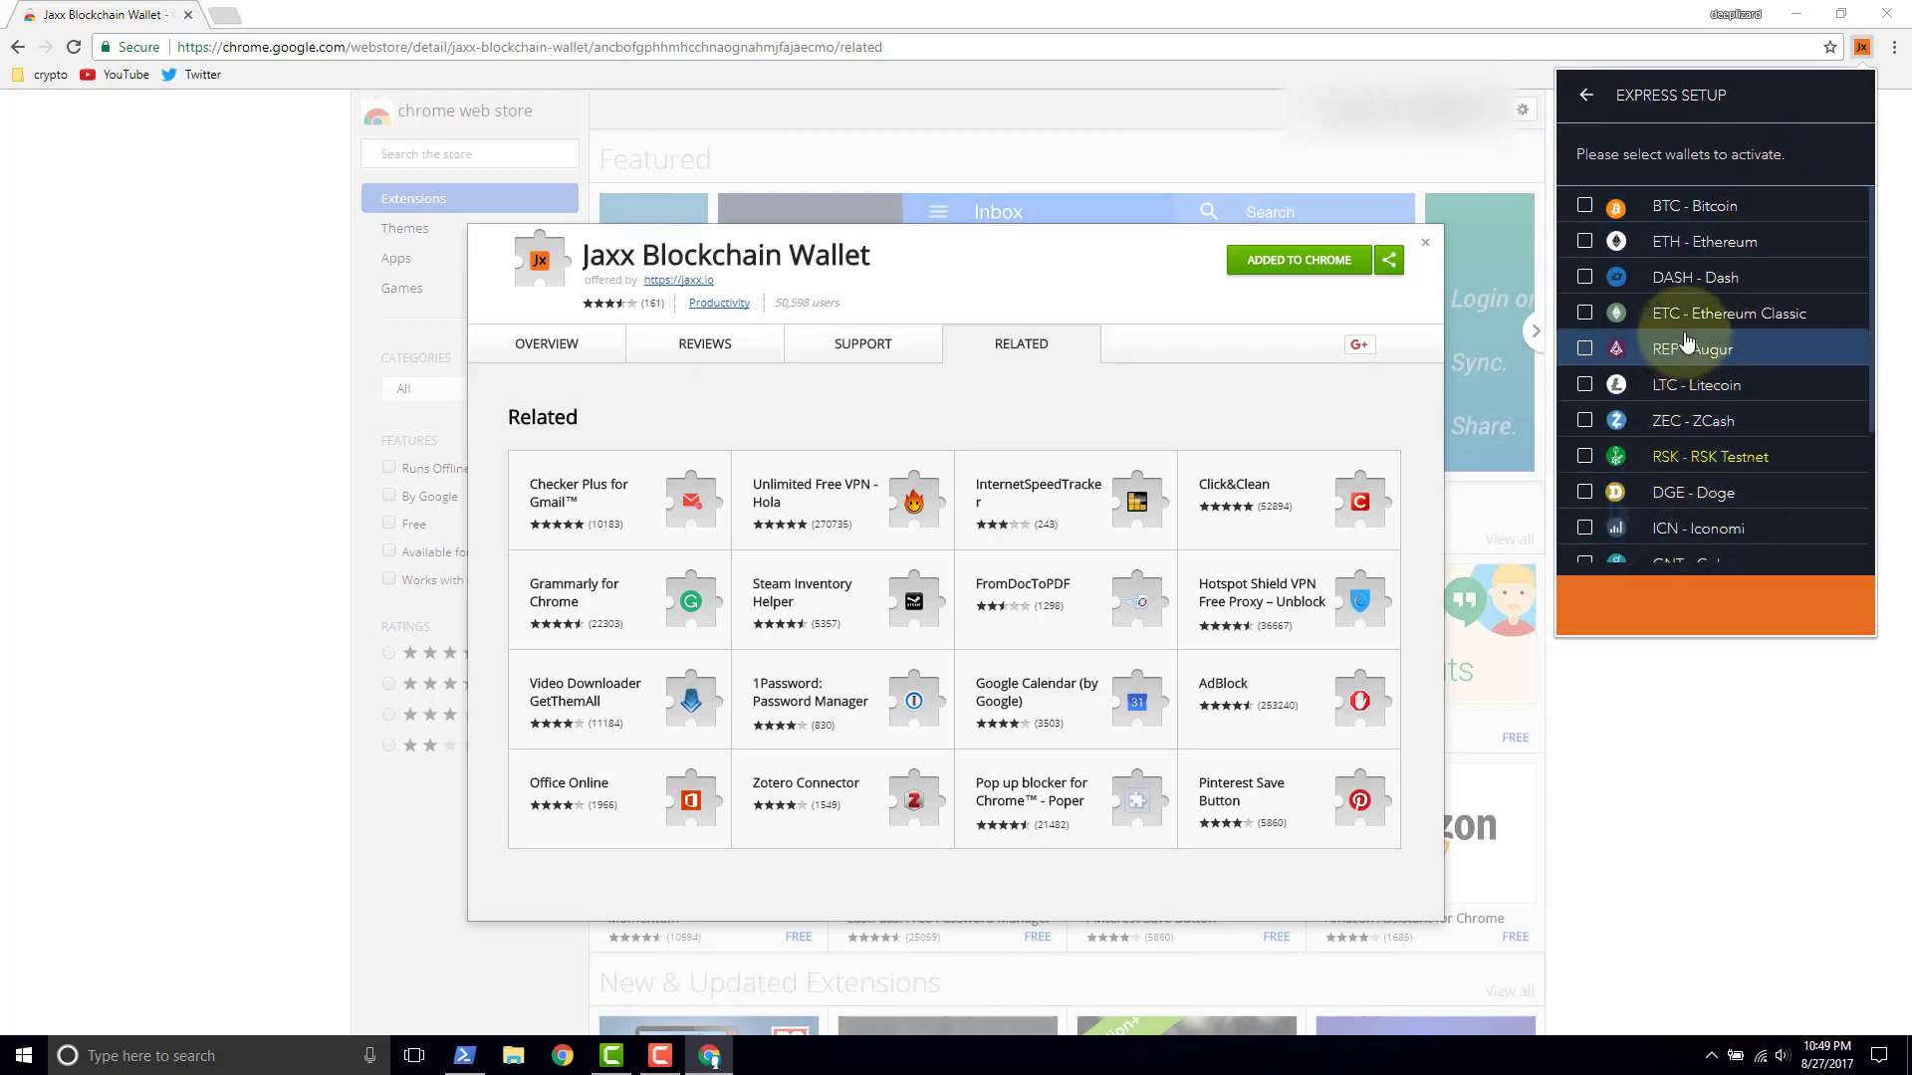
pyautogui.scroll(-2, 1683, 388)
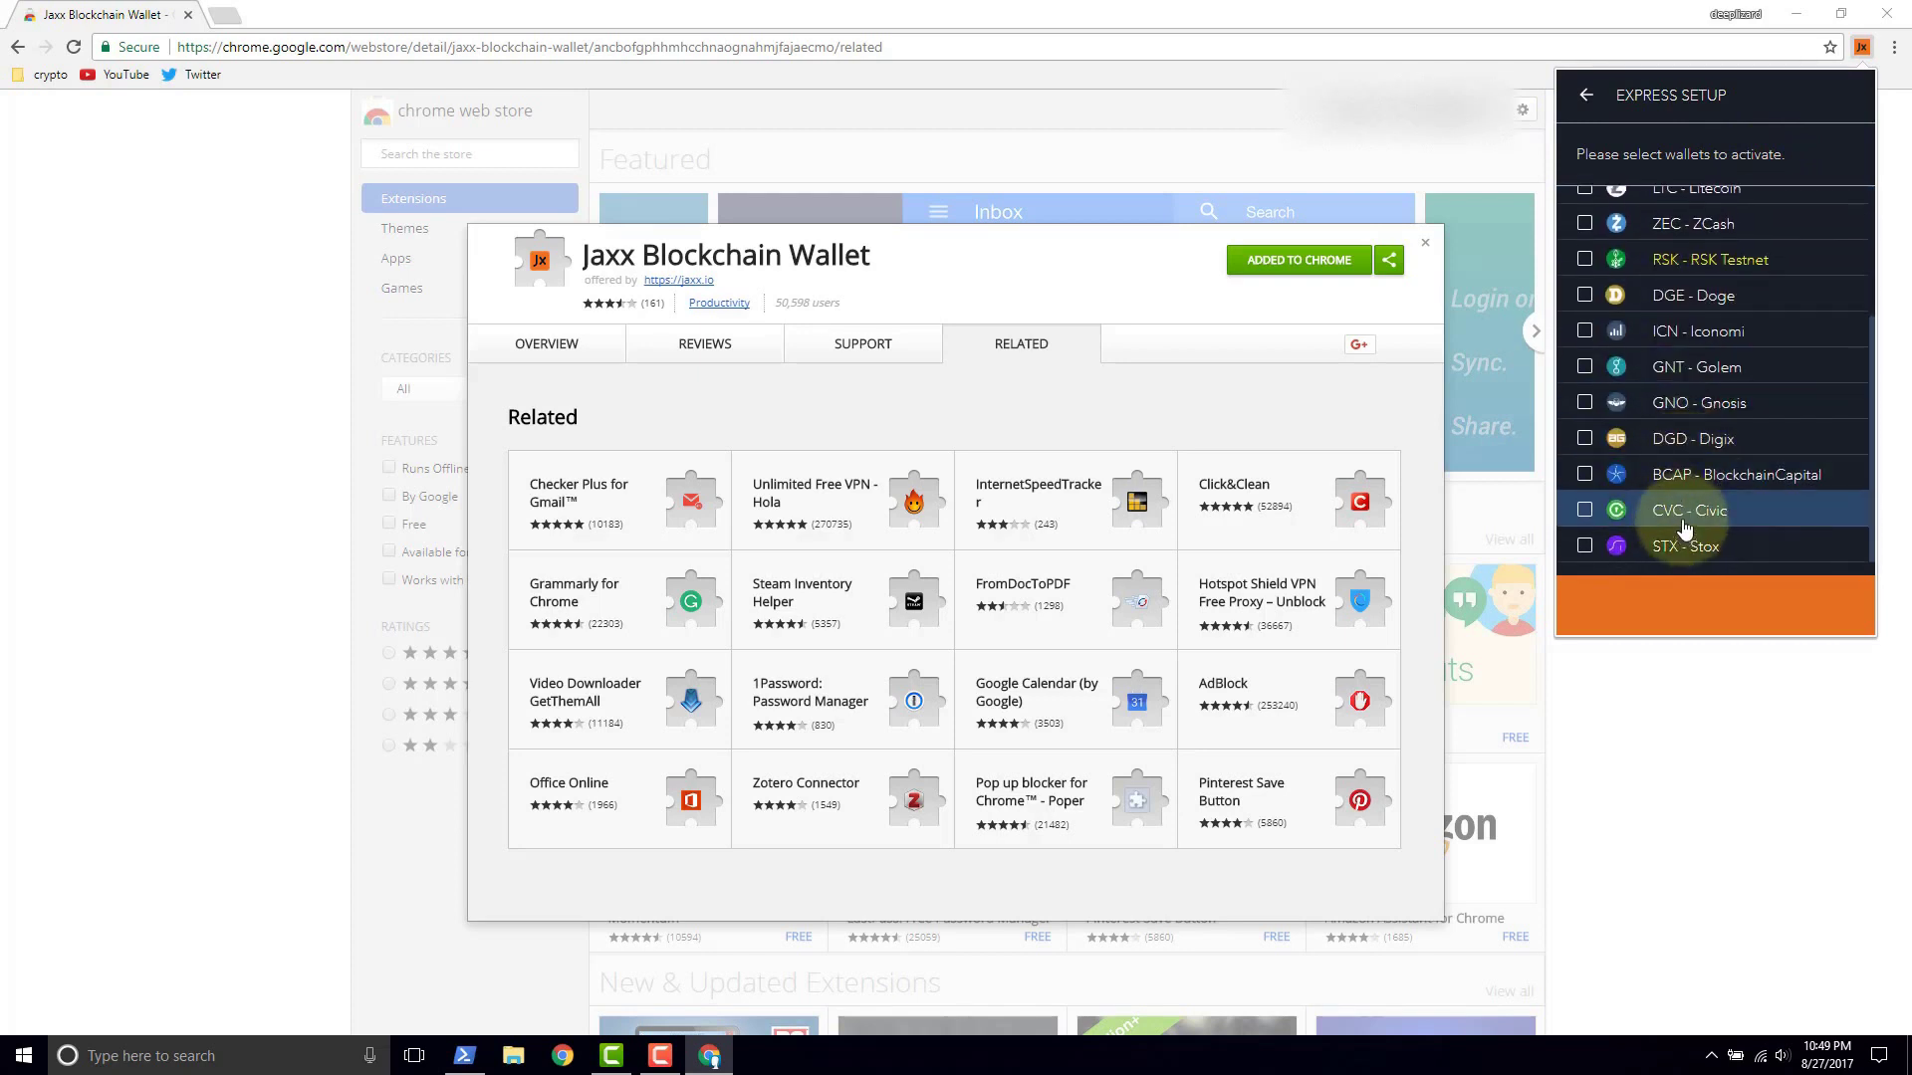
pyautogui.scroll(2, 1681, 488)
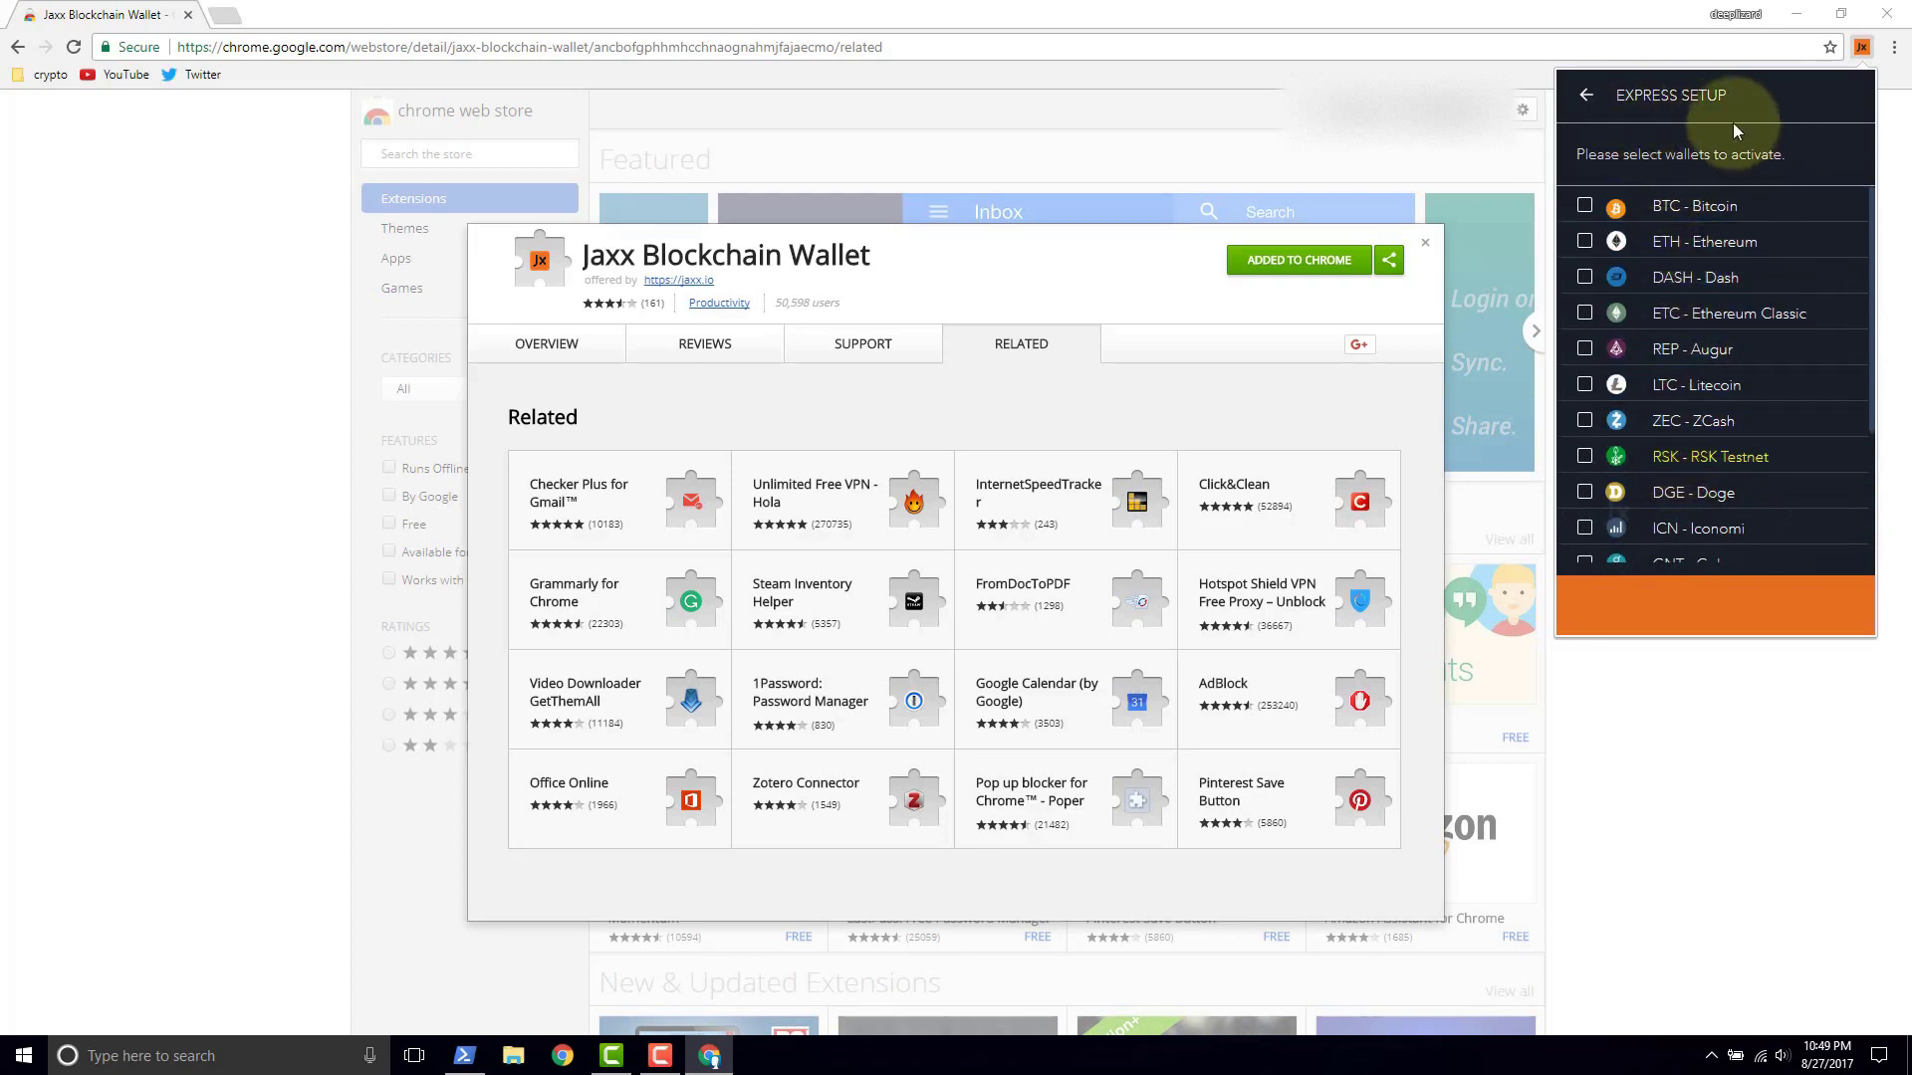
pyautogui.click(1585, 208)
pyautogui.click(1586, 242)
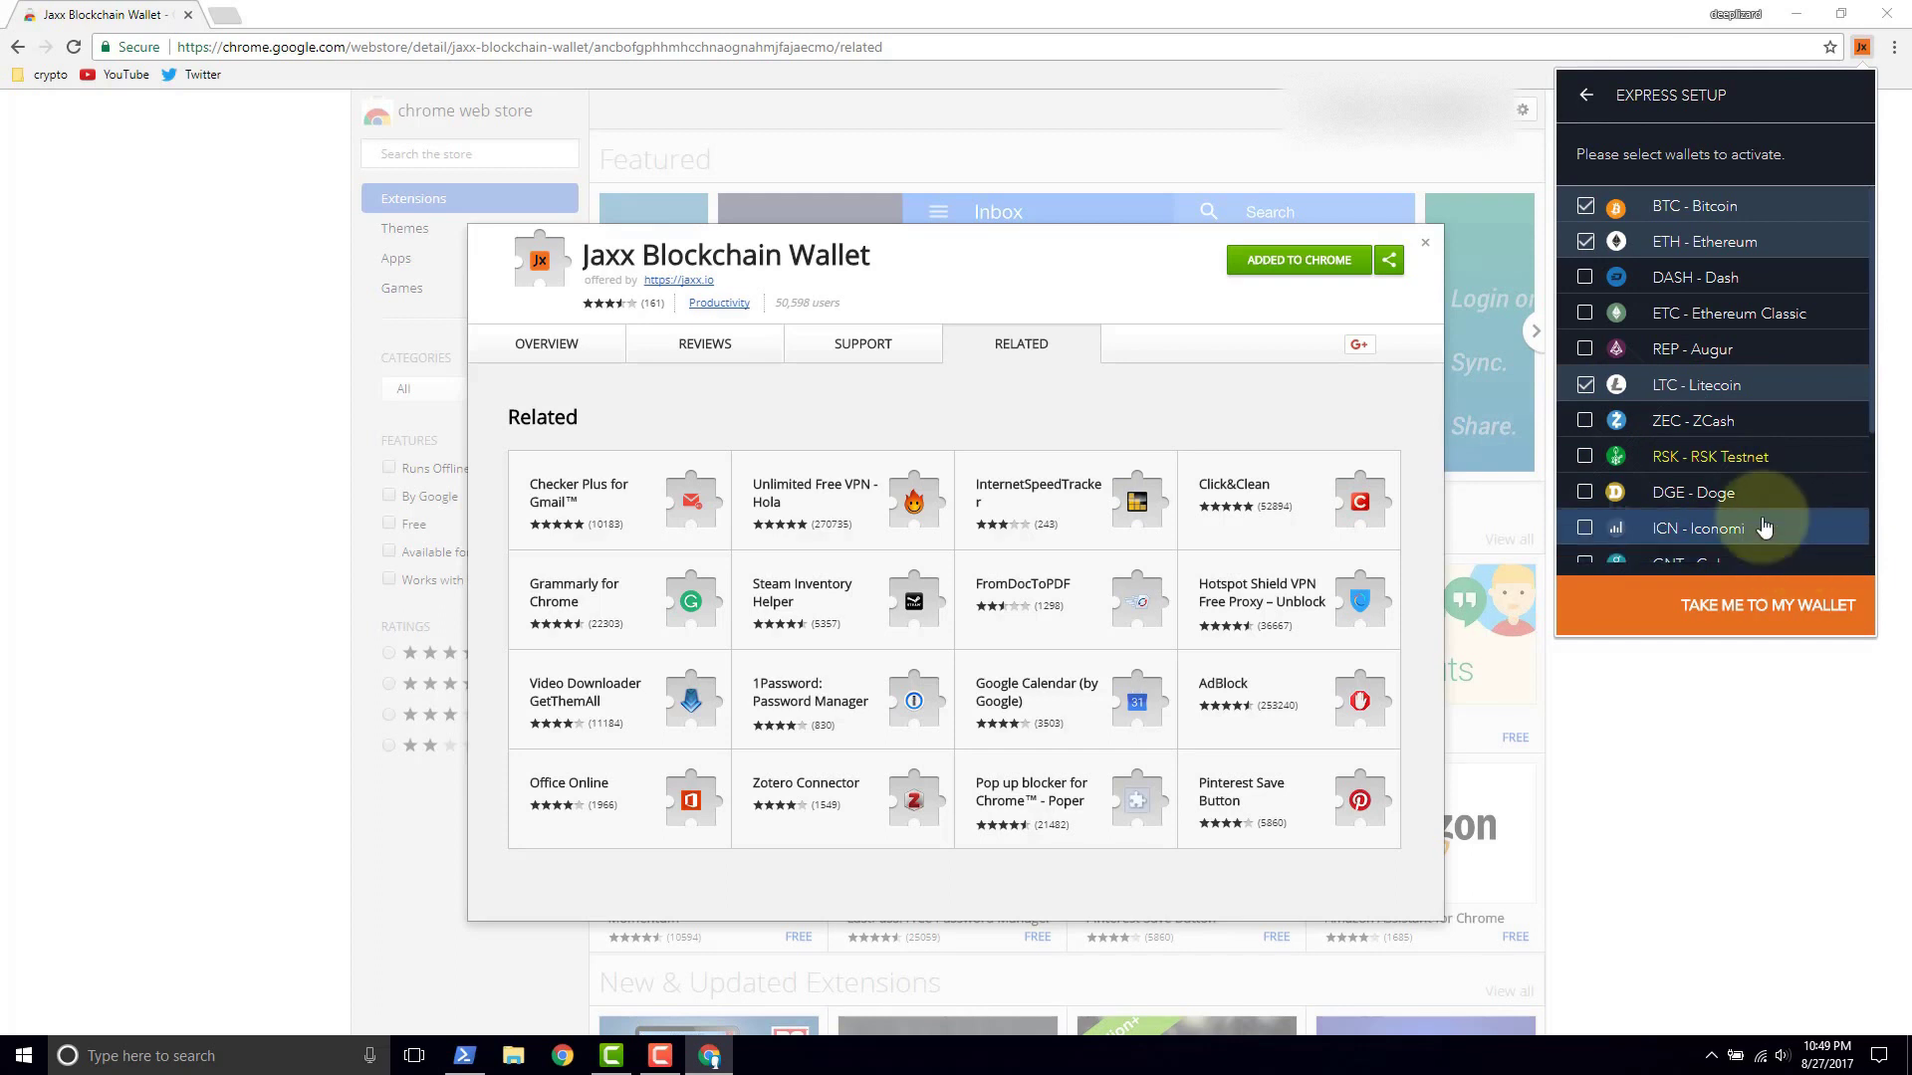
# Create the wallet, skip Tips & Trixx, and copy the Bitcoin receive address
pyautogui.click(1785, 608)
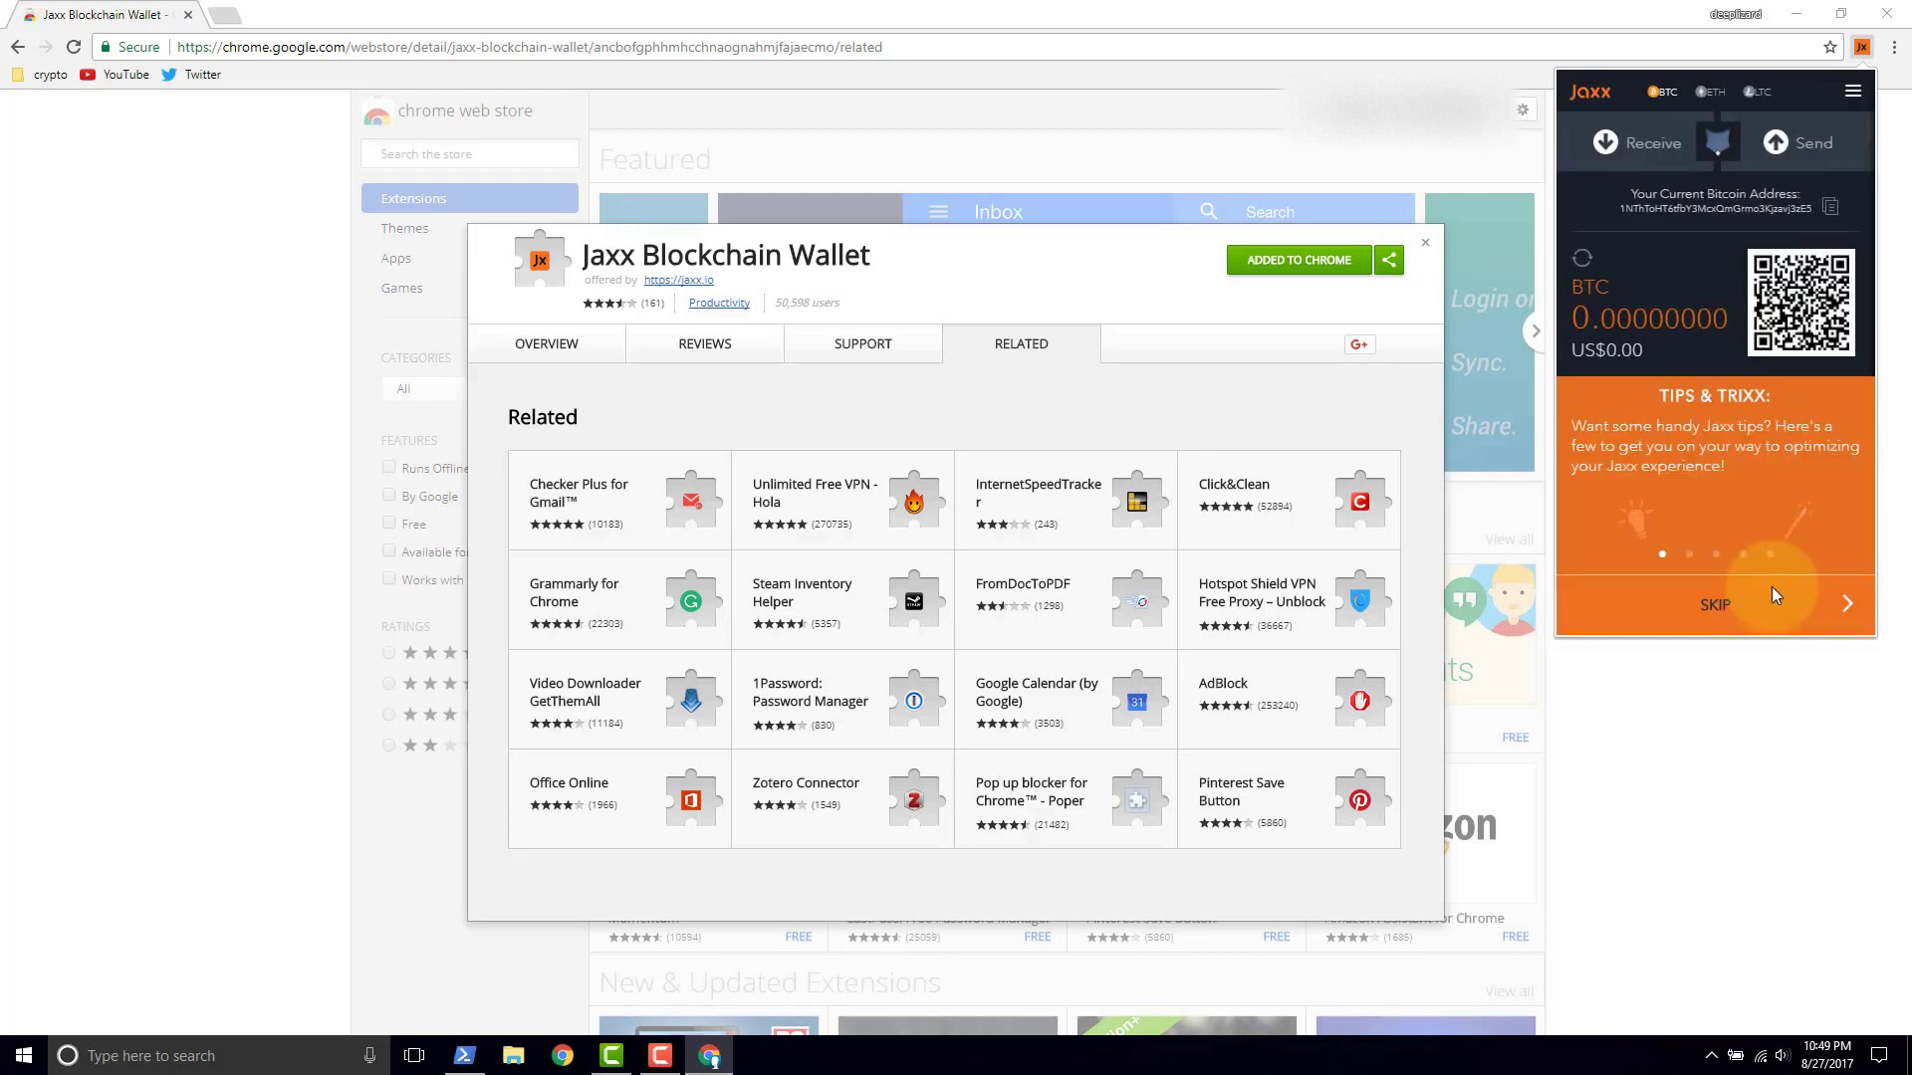
pyautogui.click(1717, 610)
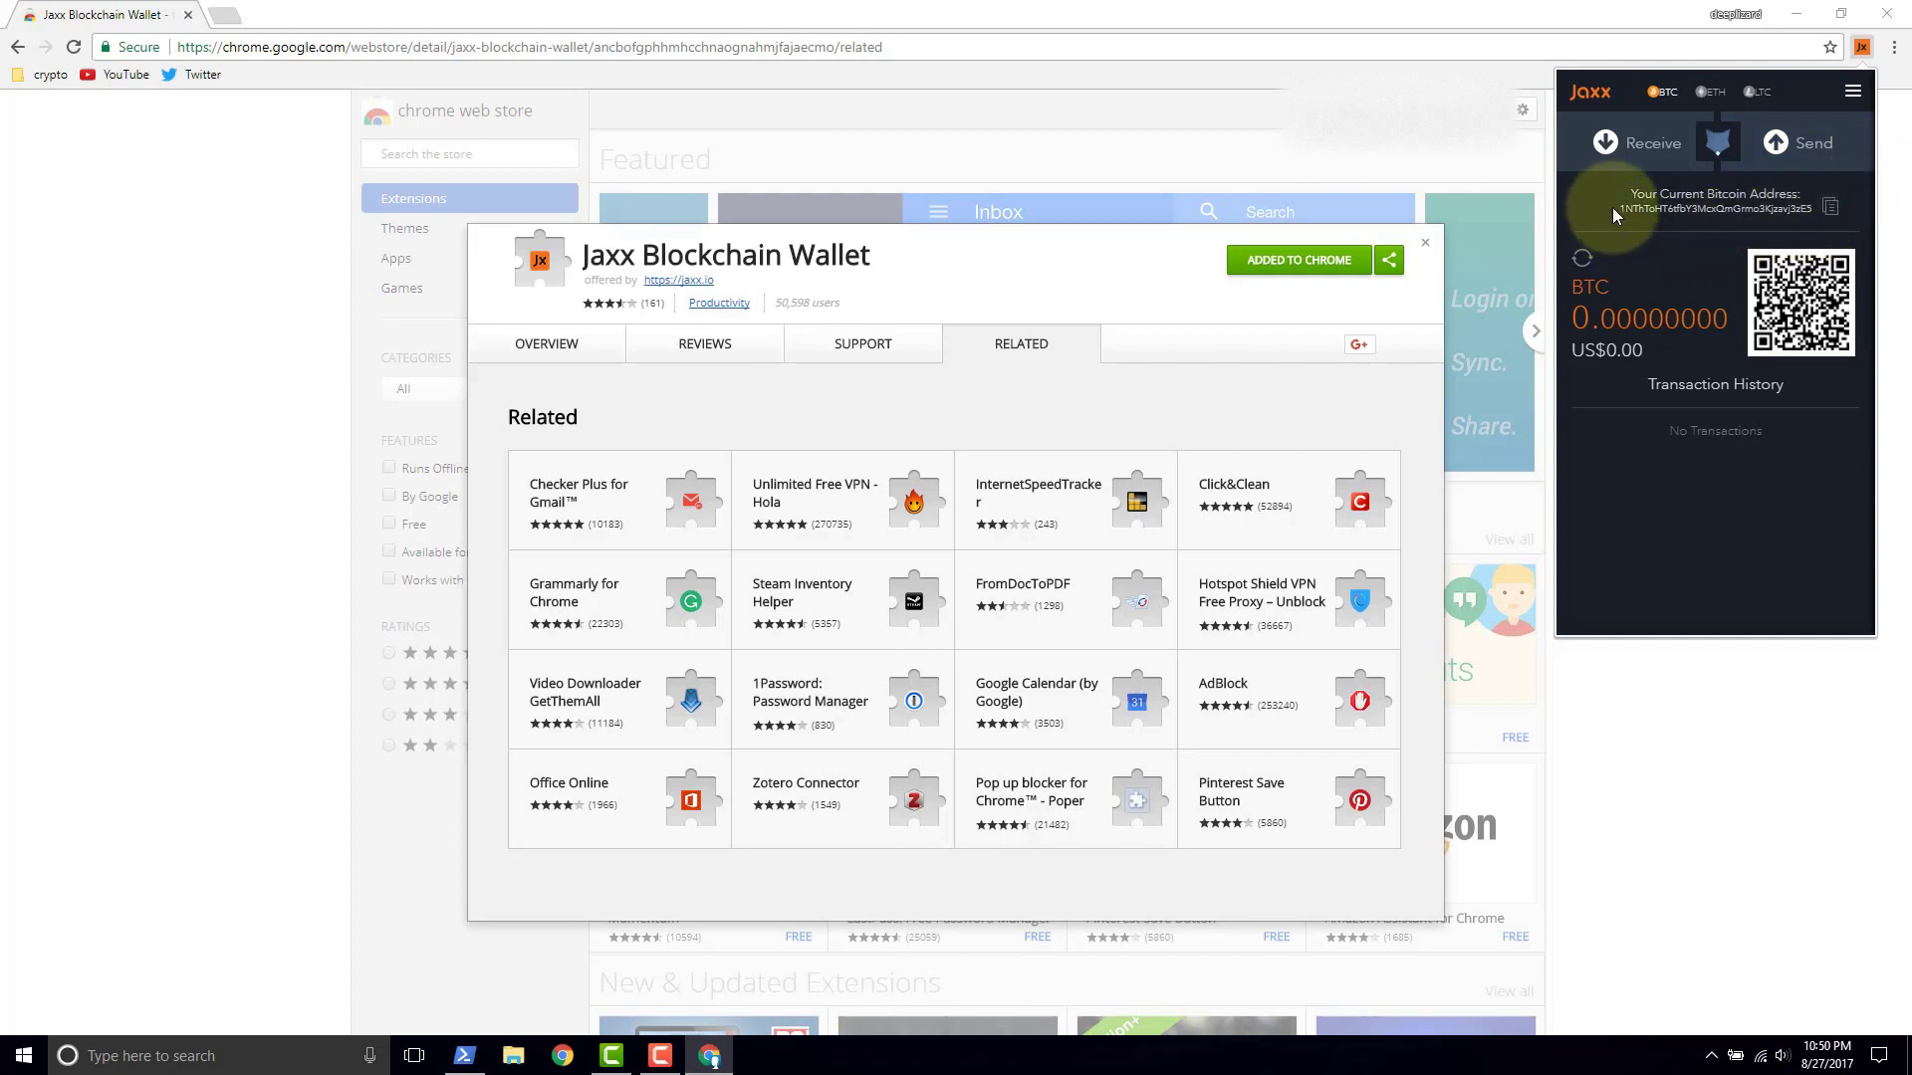
pyautogui.click(1830, 213)
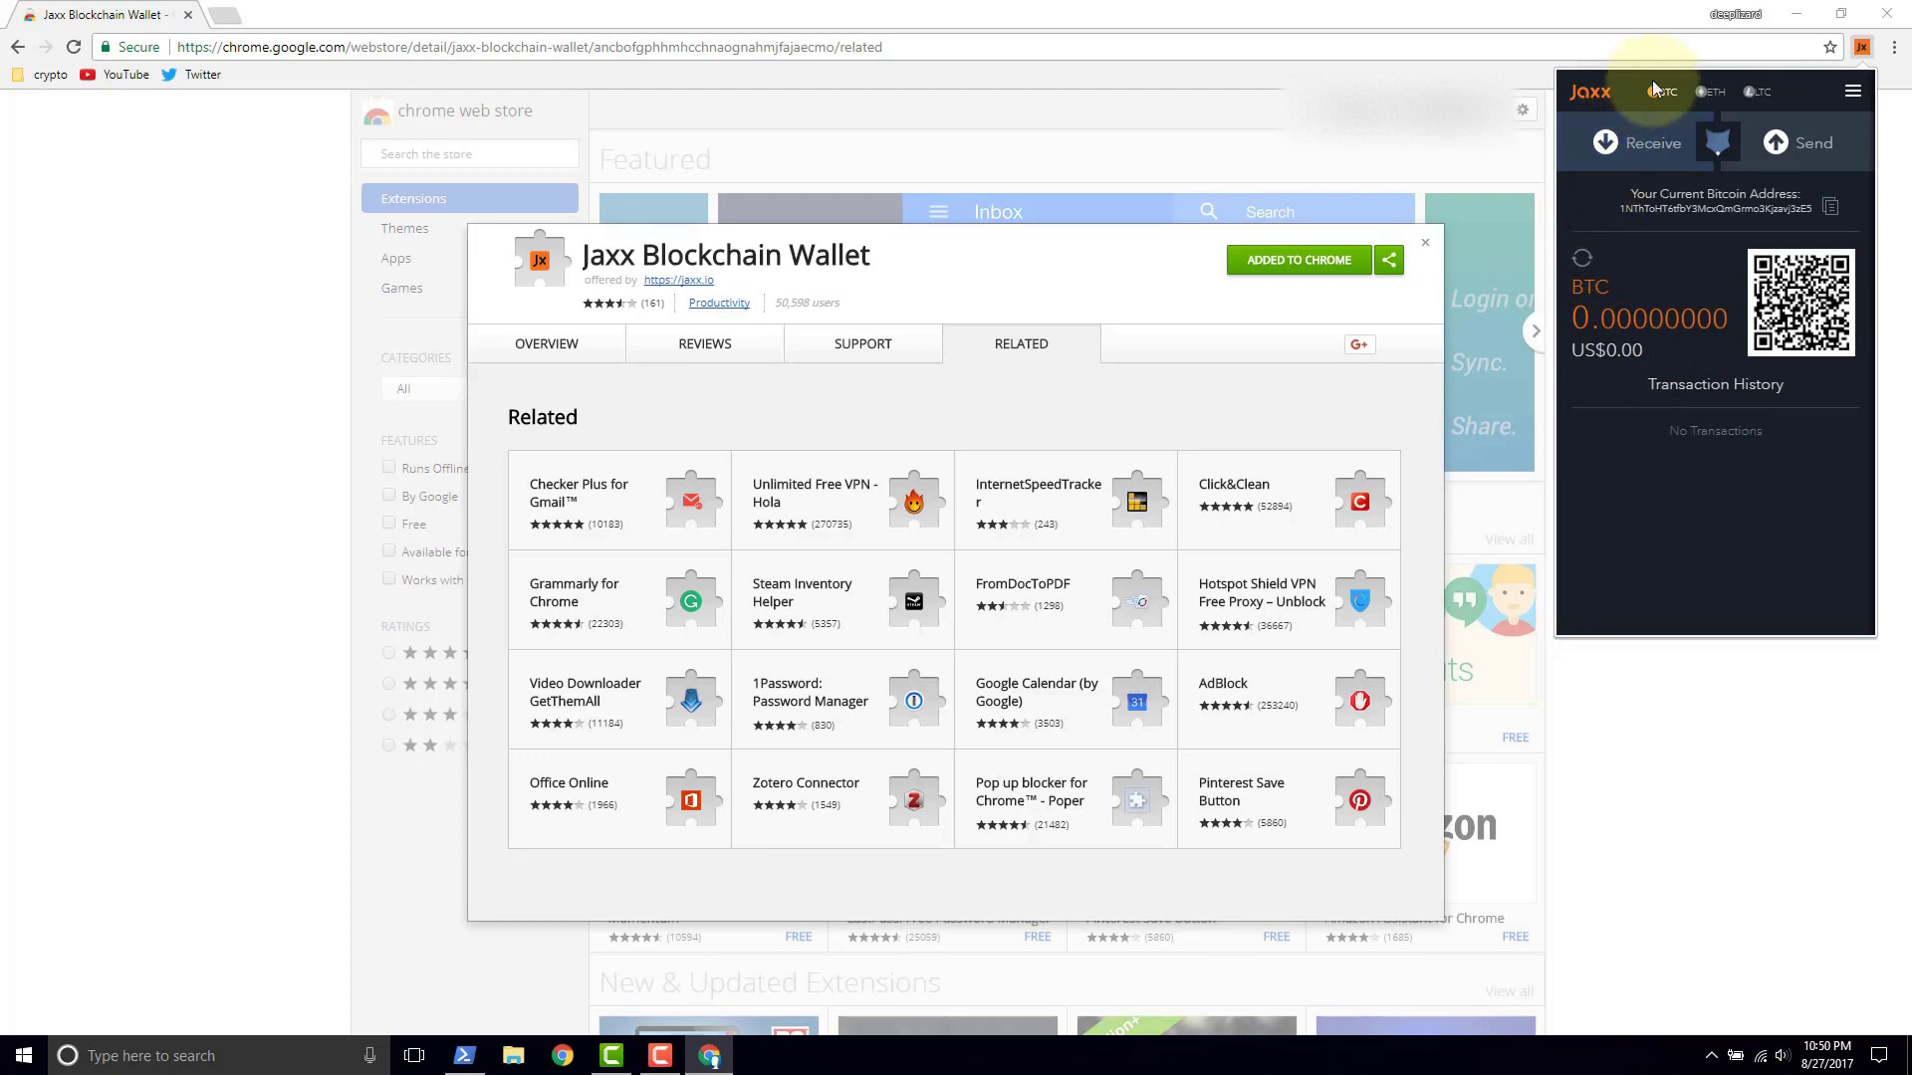
# View the ETH and LTC wallets, then show the Jaxx main menu
pyautogui.click(1714, 89)
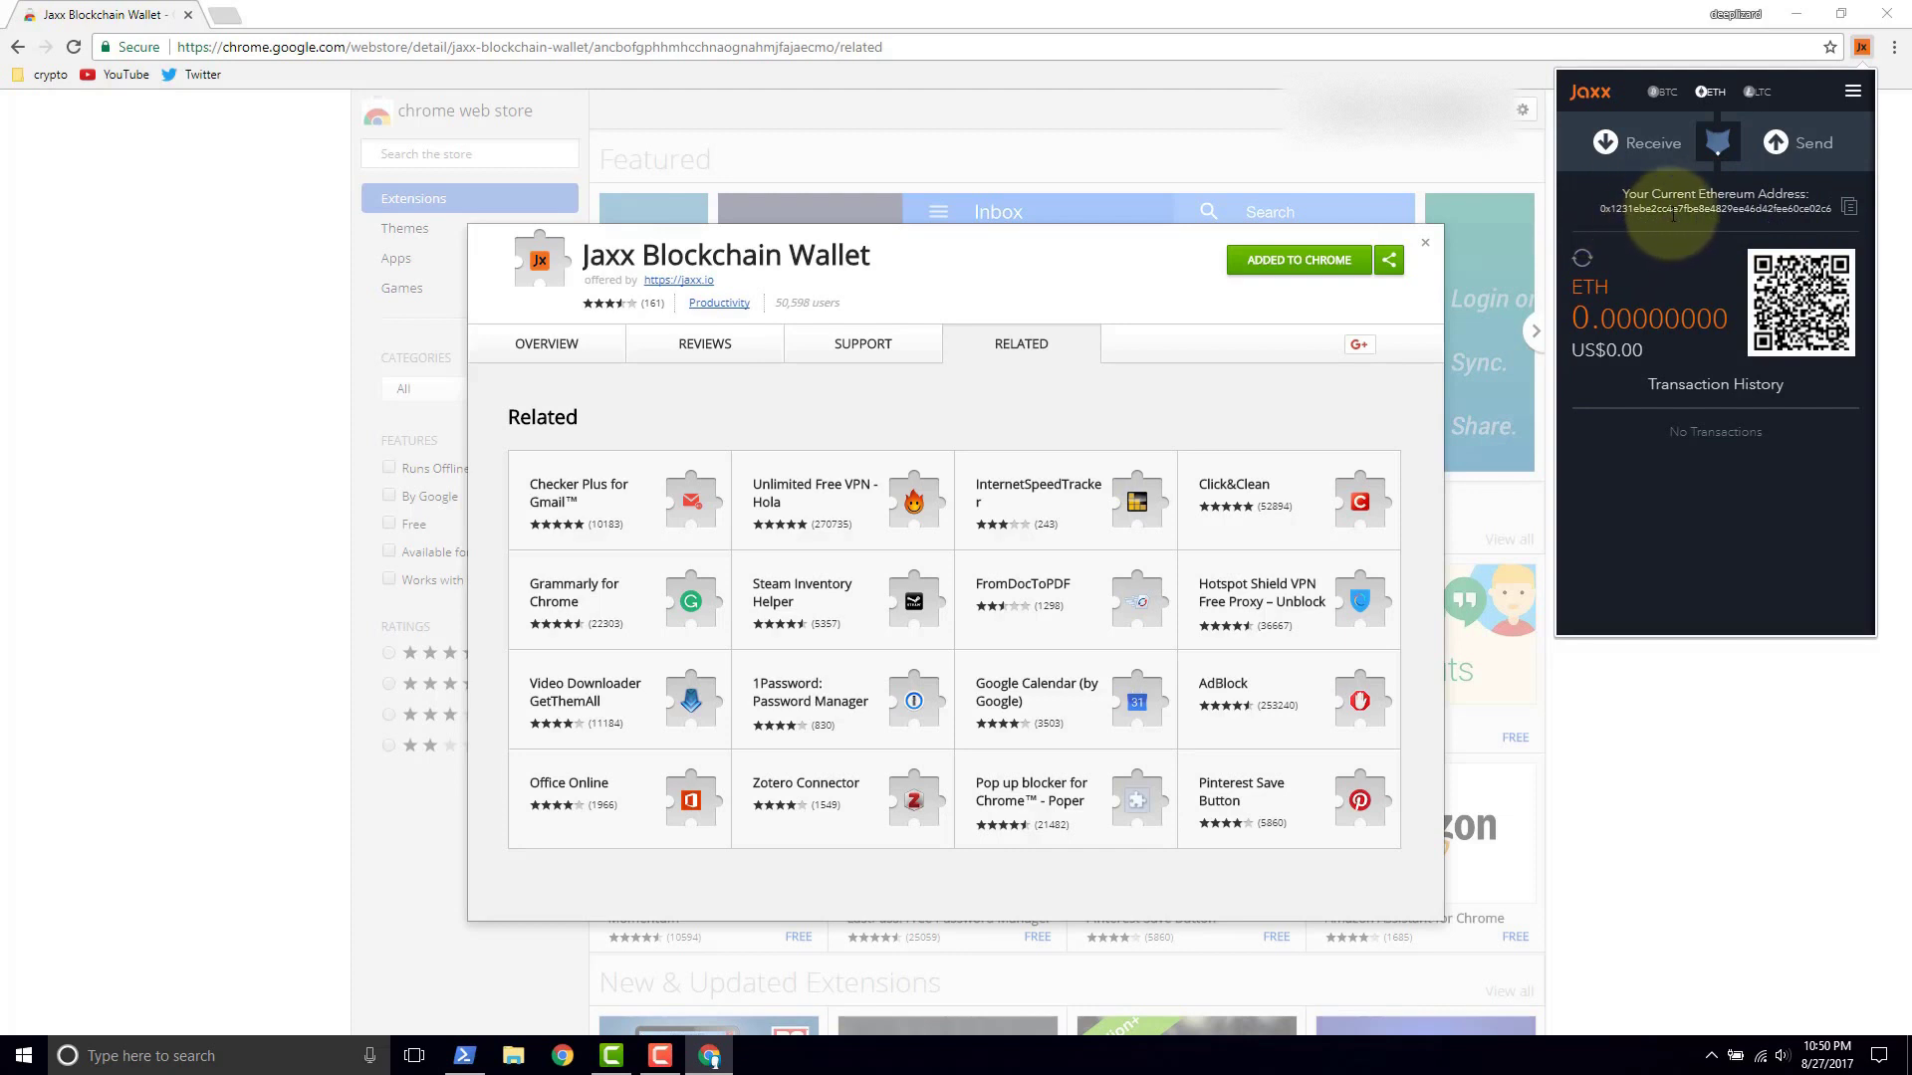
pyautogui.click(1758, 100)
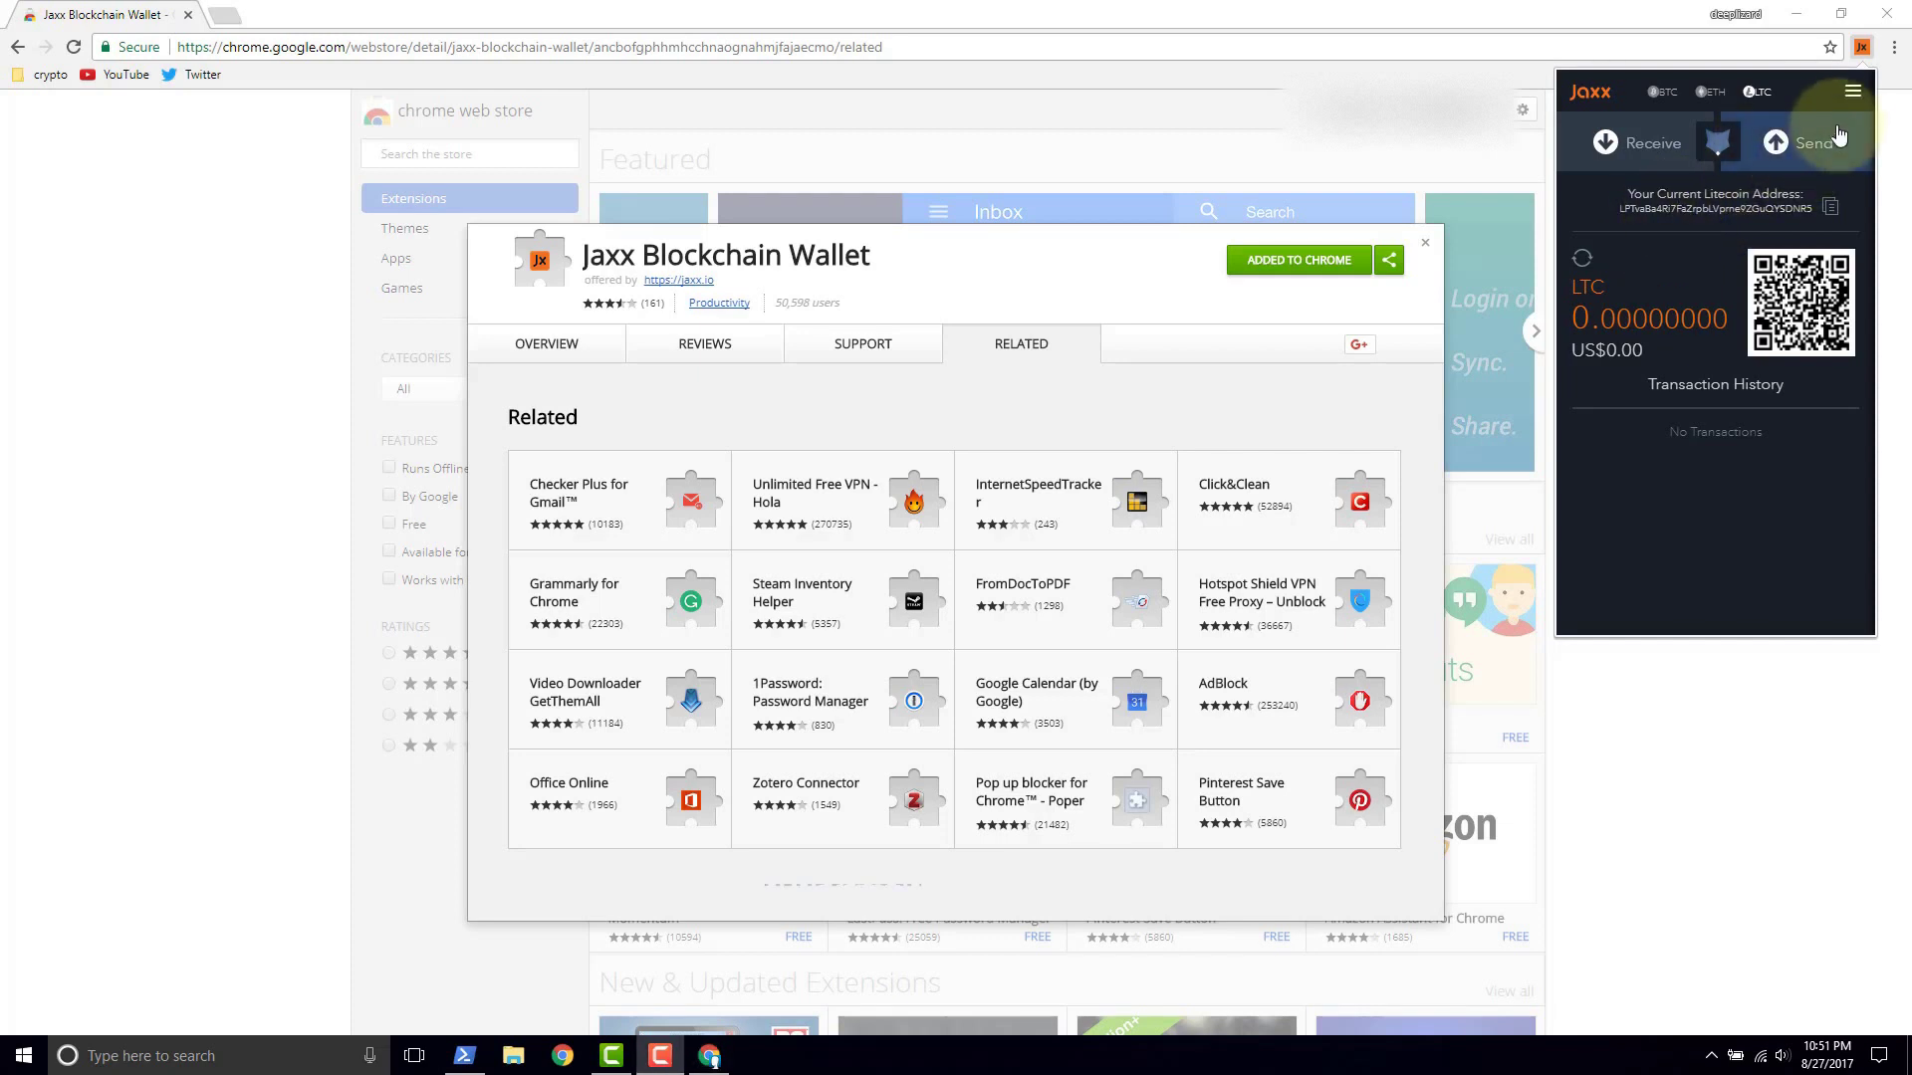
pyautogui.click(1852, 91)
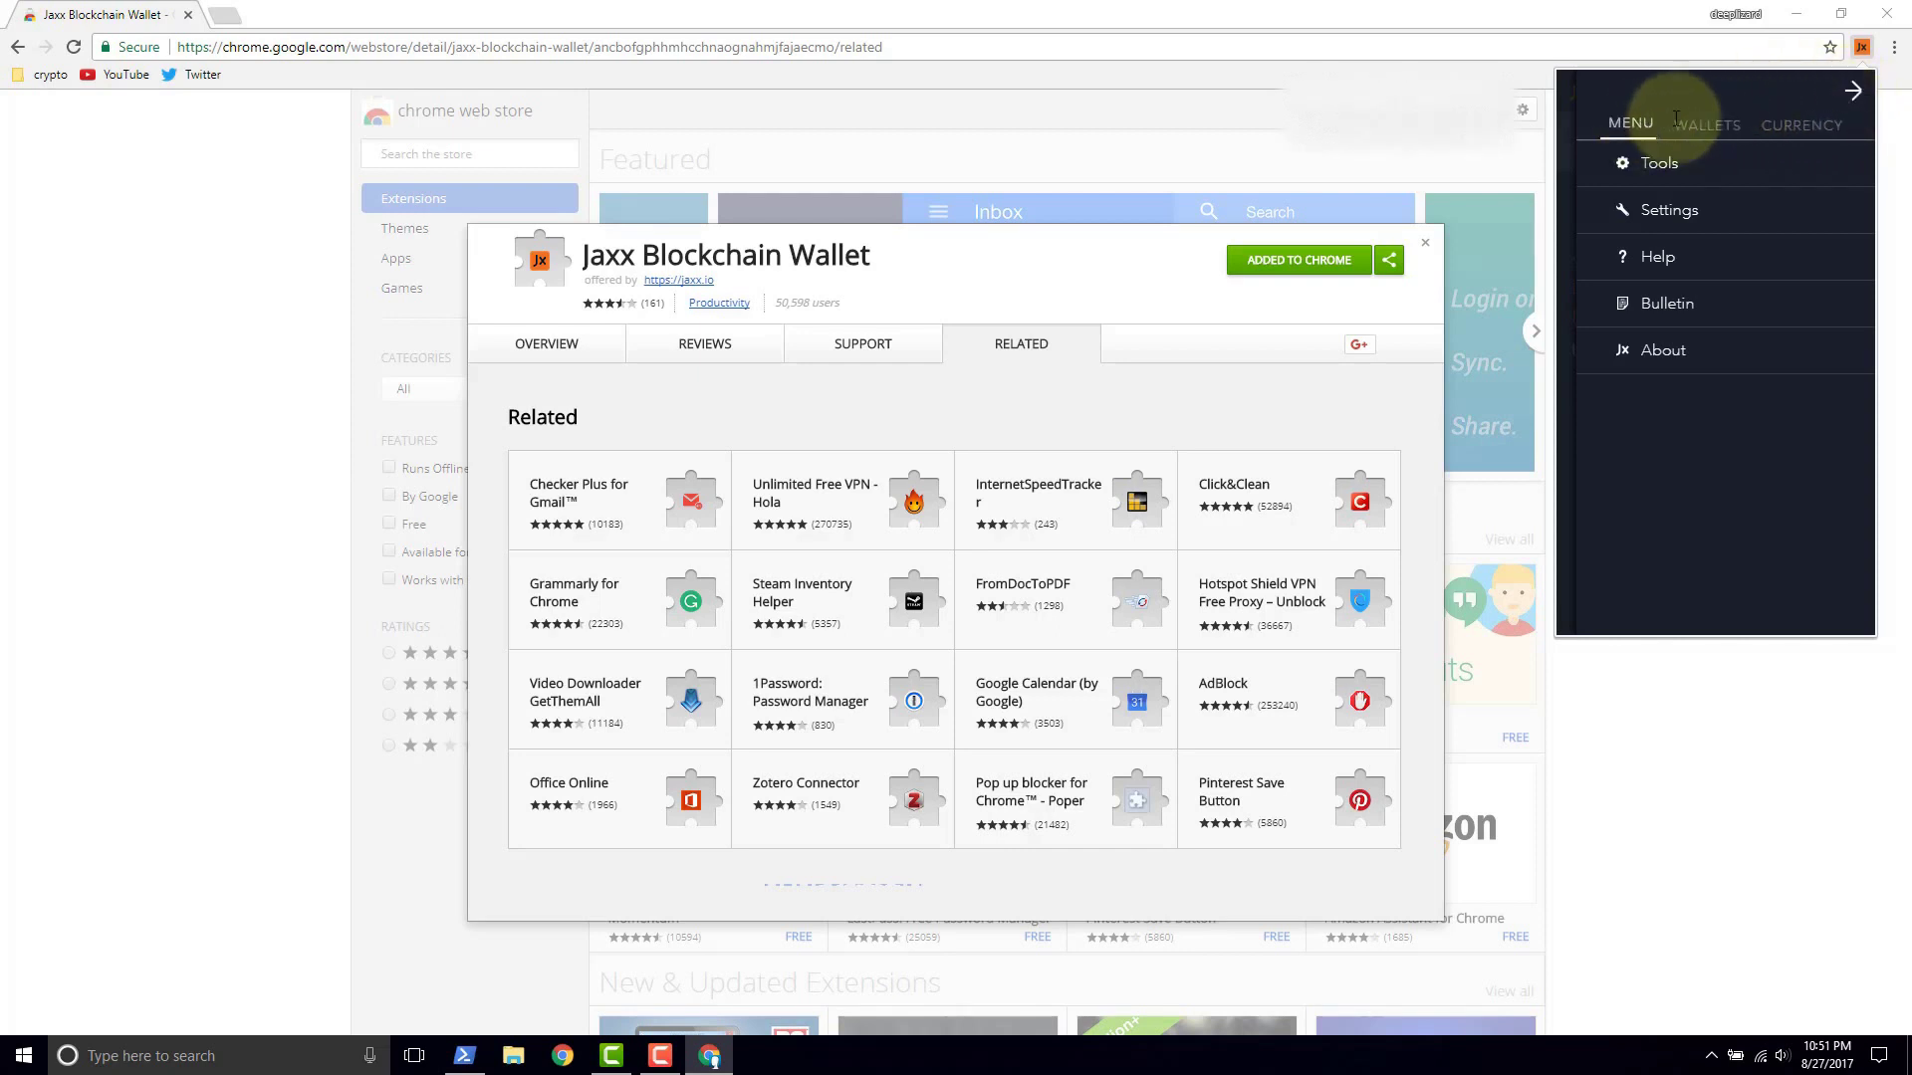
# Leave the Jaxx menu and close the wallet popup
pyautogui.click(1854, 97)
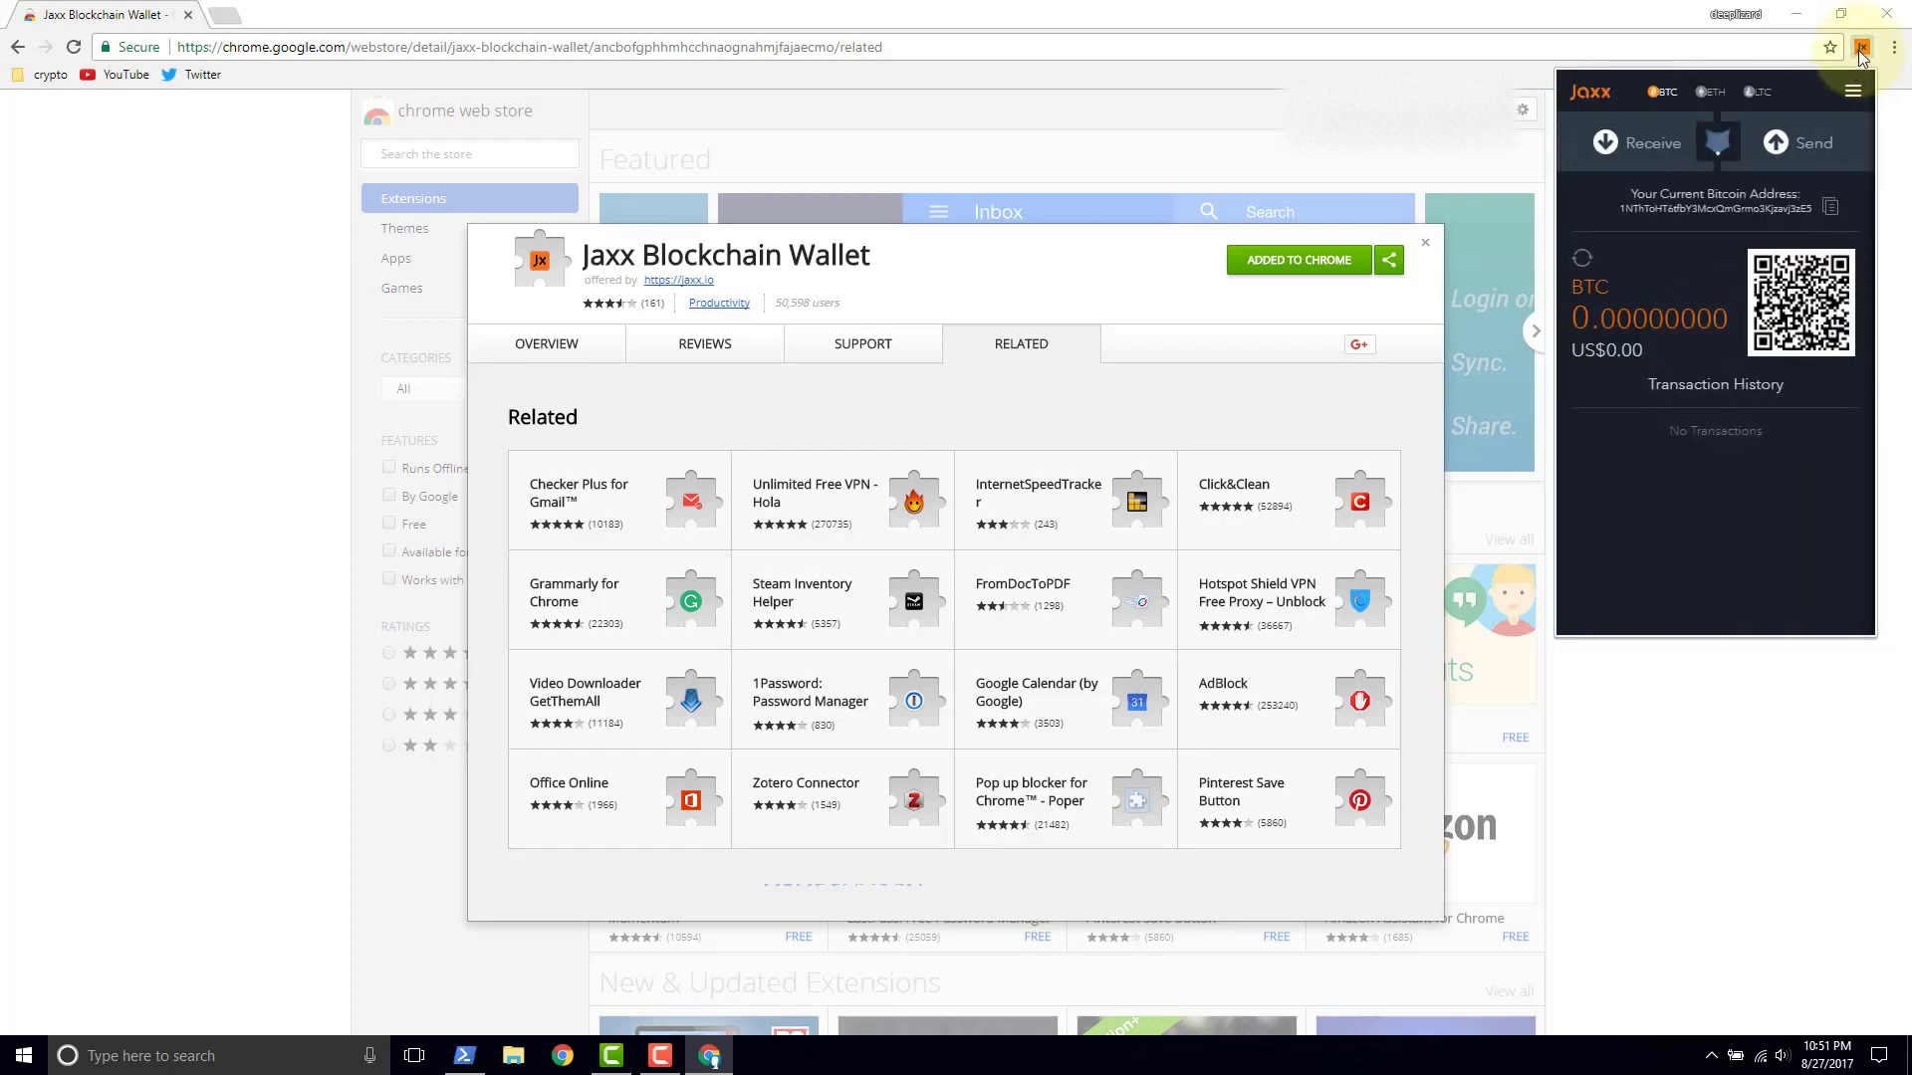
pyautogui.click(1860, 52)
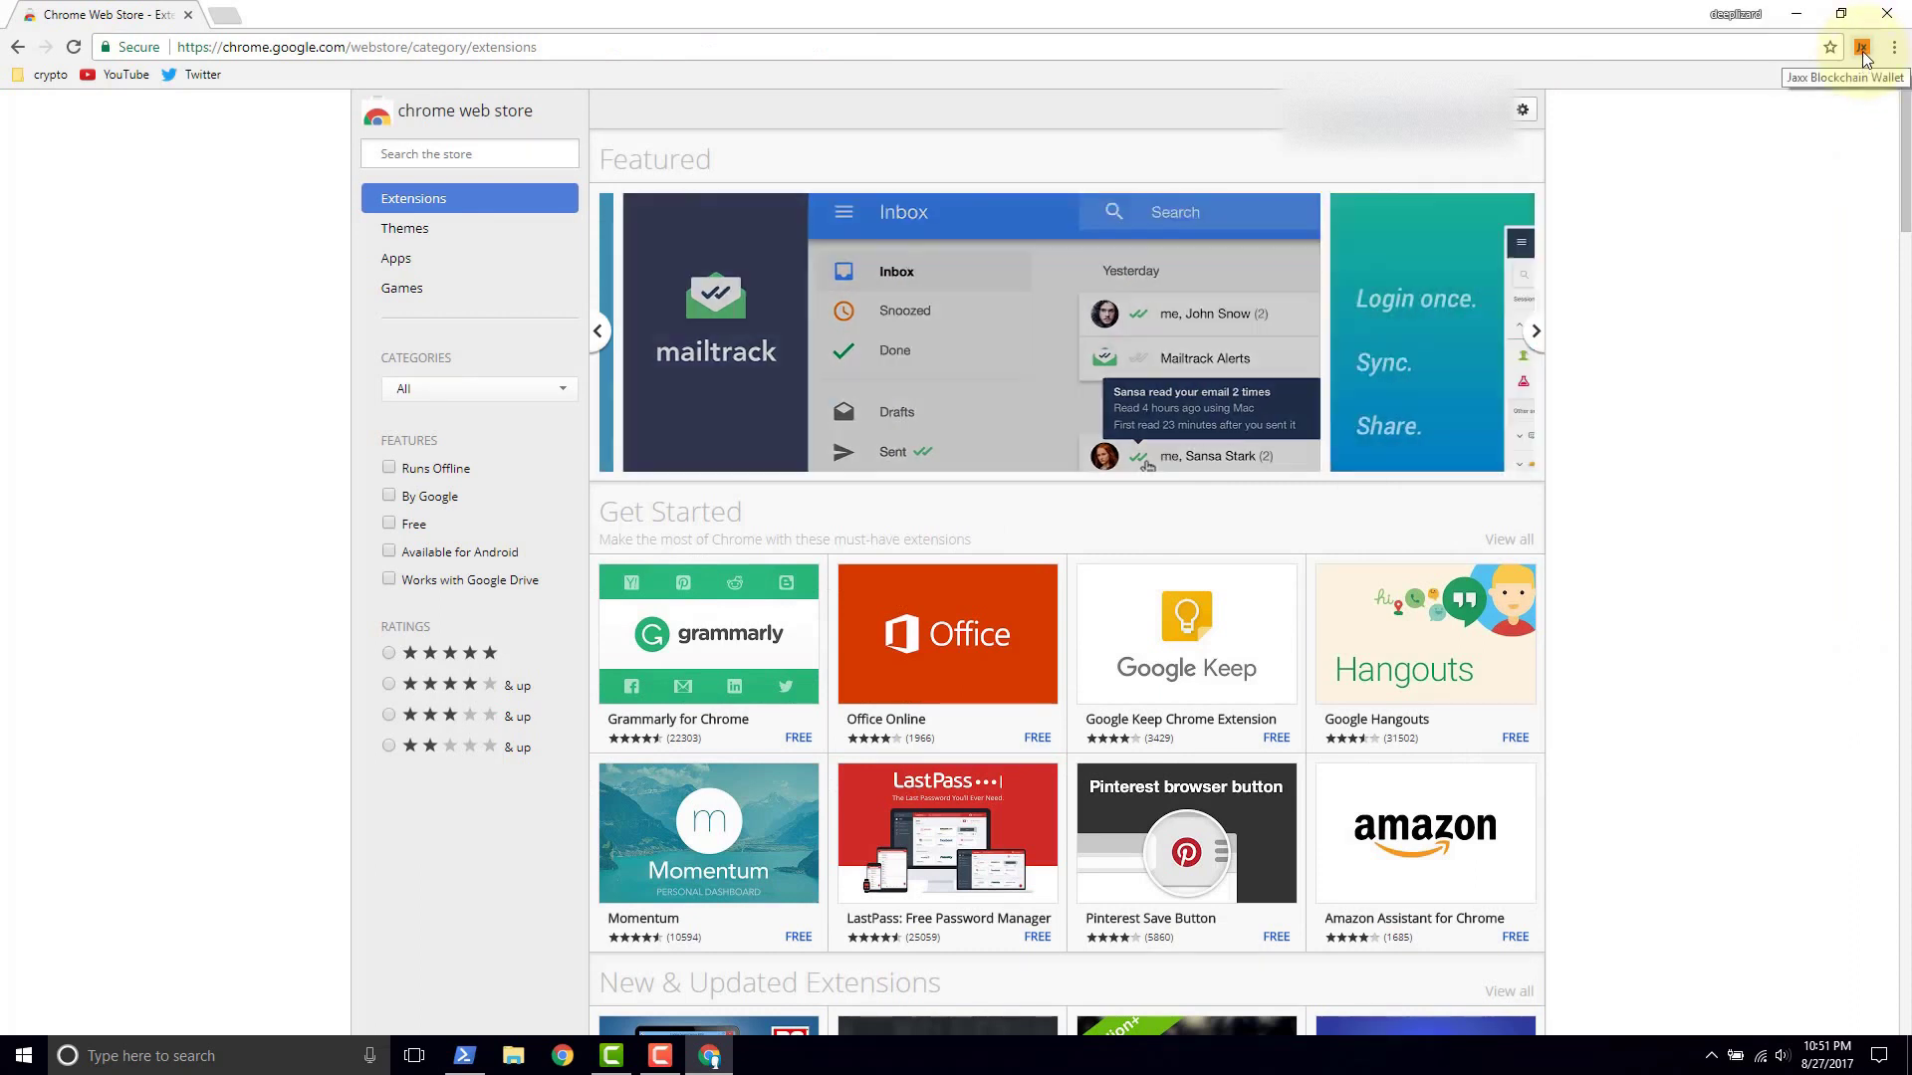
# Open Manage extensions from the Jaxx toolbar icon's context menu
pyautogui.rightClick(1862, 50)
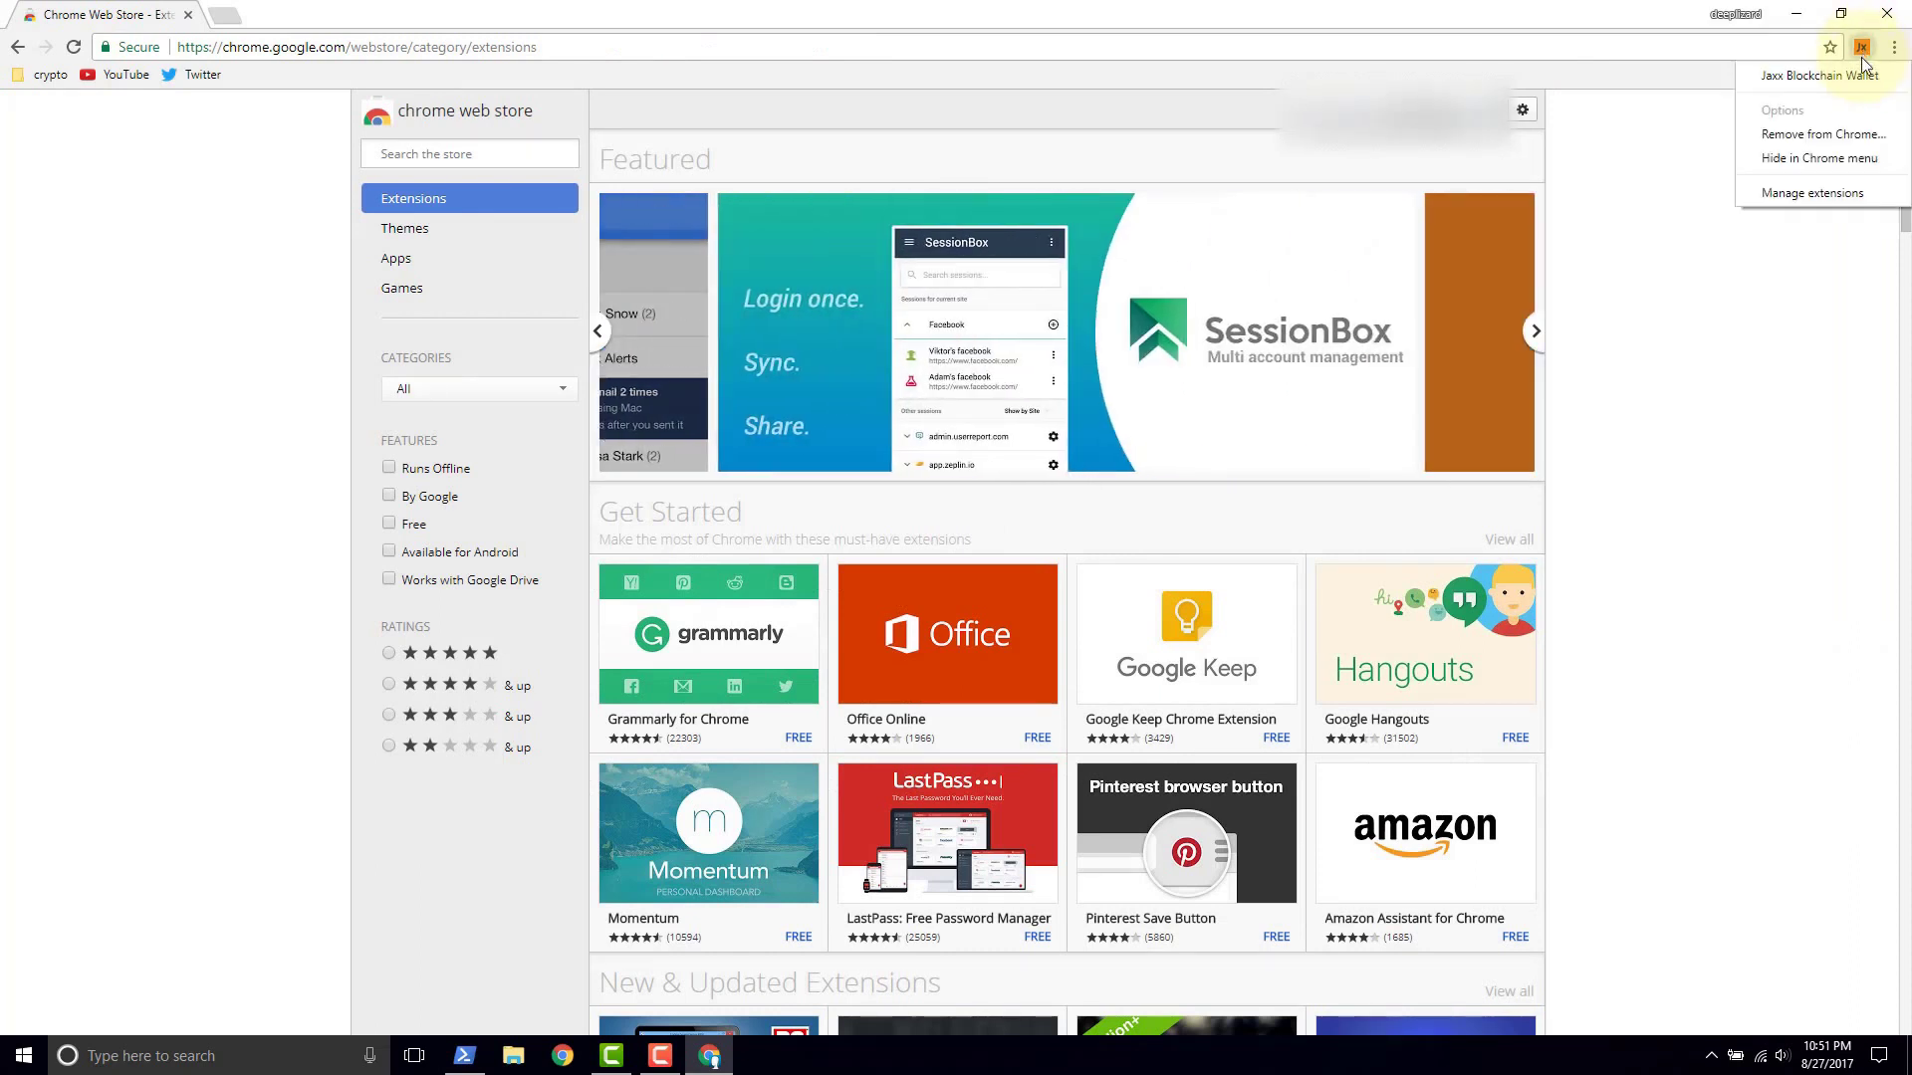
pyautogui.click(1818, 195)
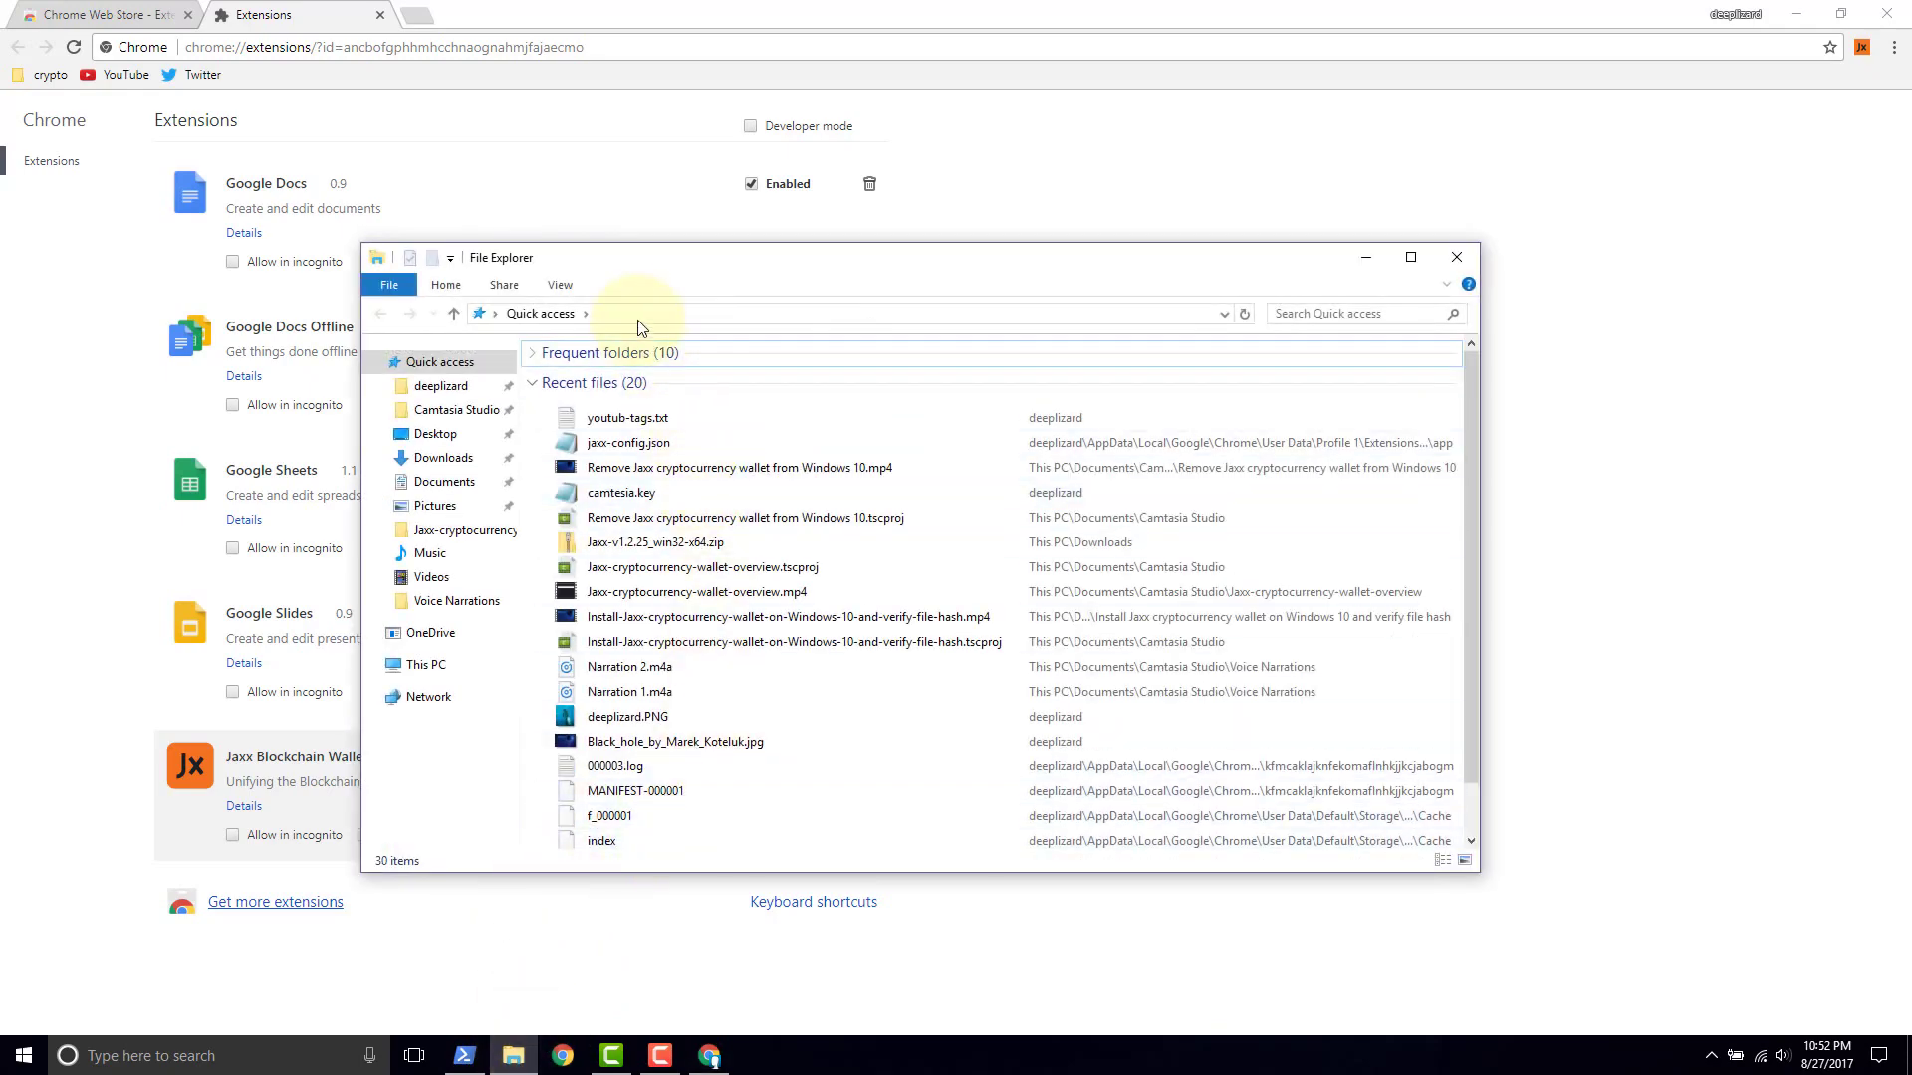
# Navigate from This PC through C:\Users\<profile>\AppData\Local\Google\Chrome into User Data
pyautogui.click(638, 315)
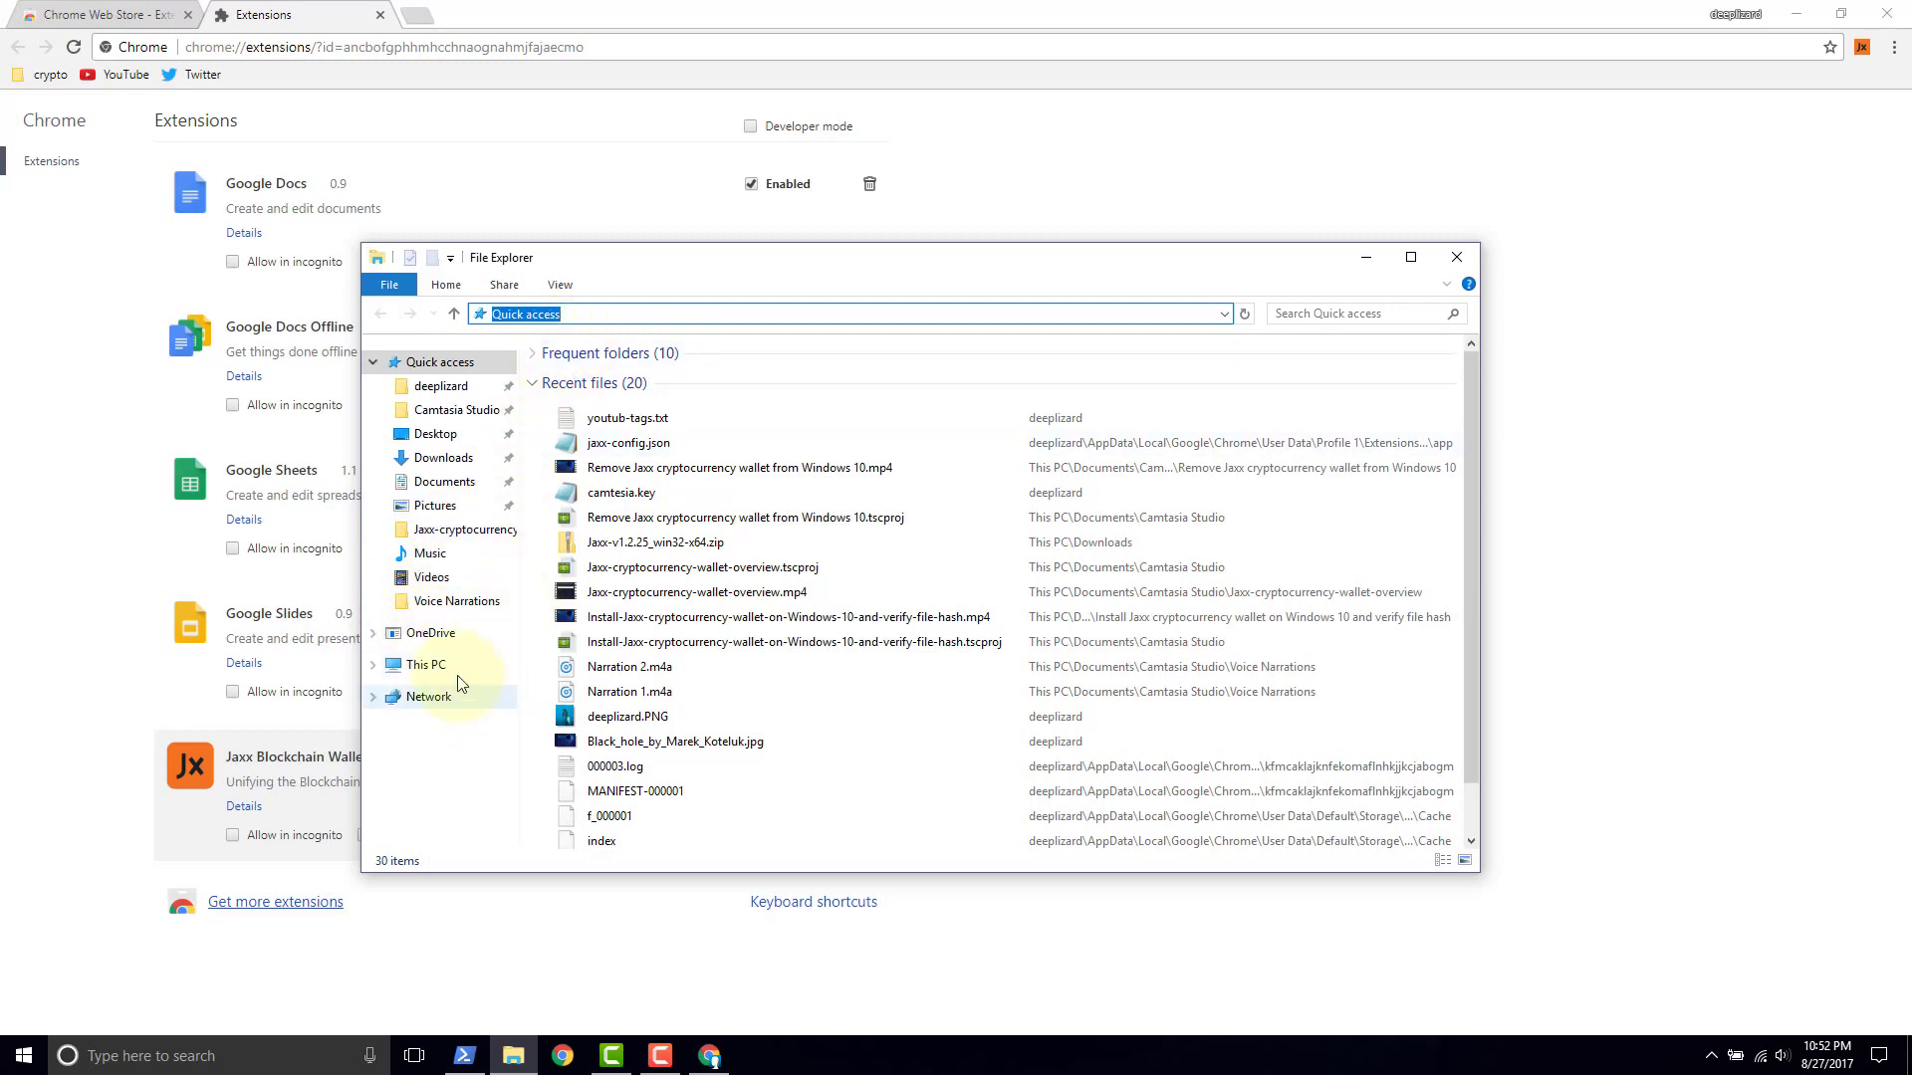
pyautogui.click(427, 666)
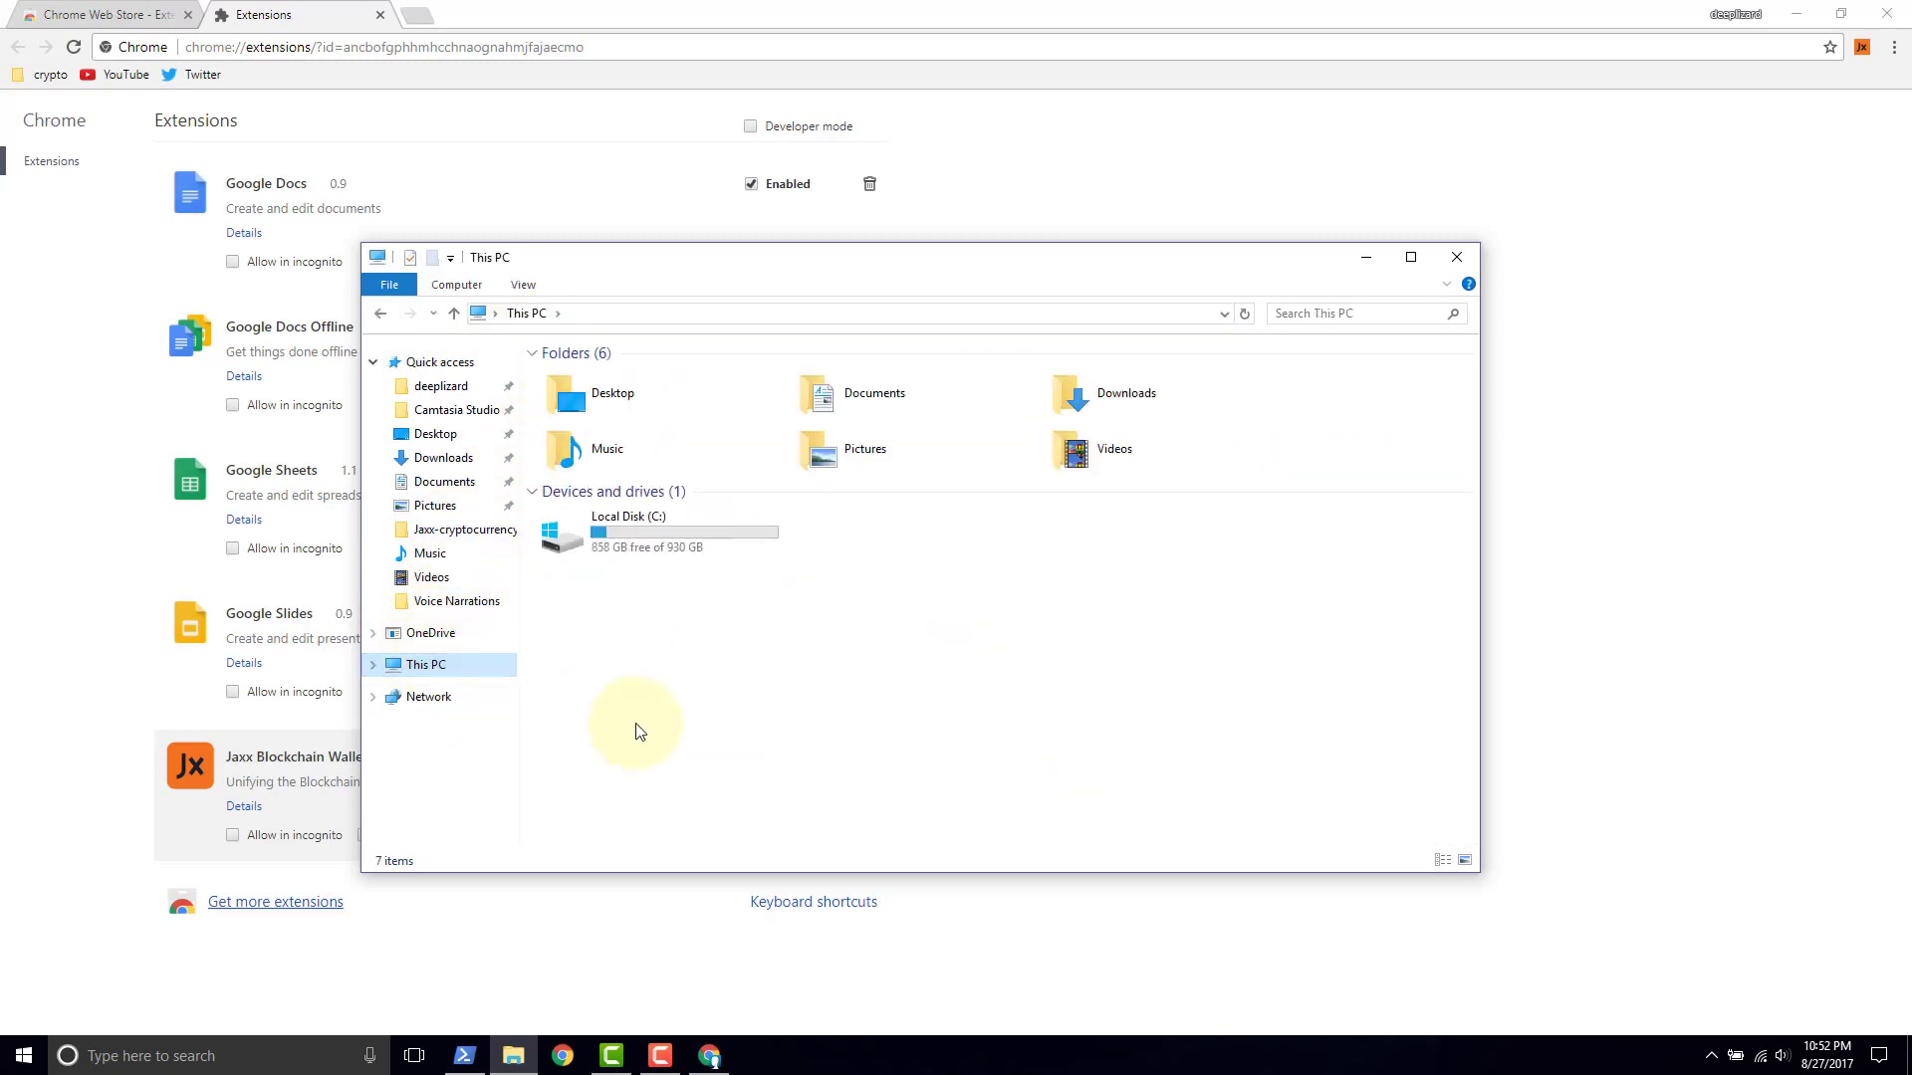
pyautogui.doubleClick(666, 543)
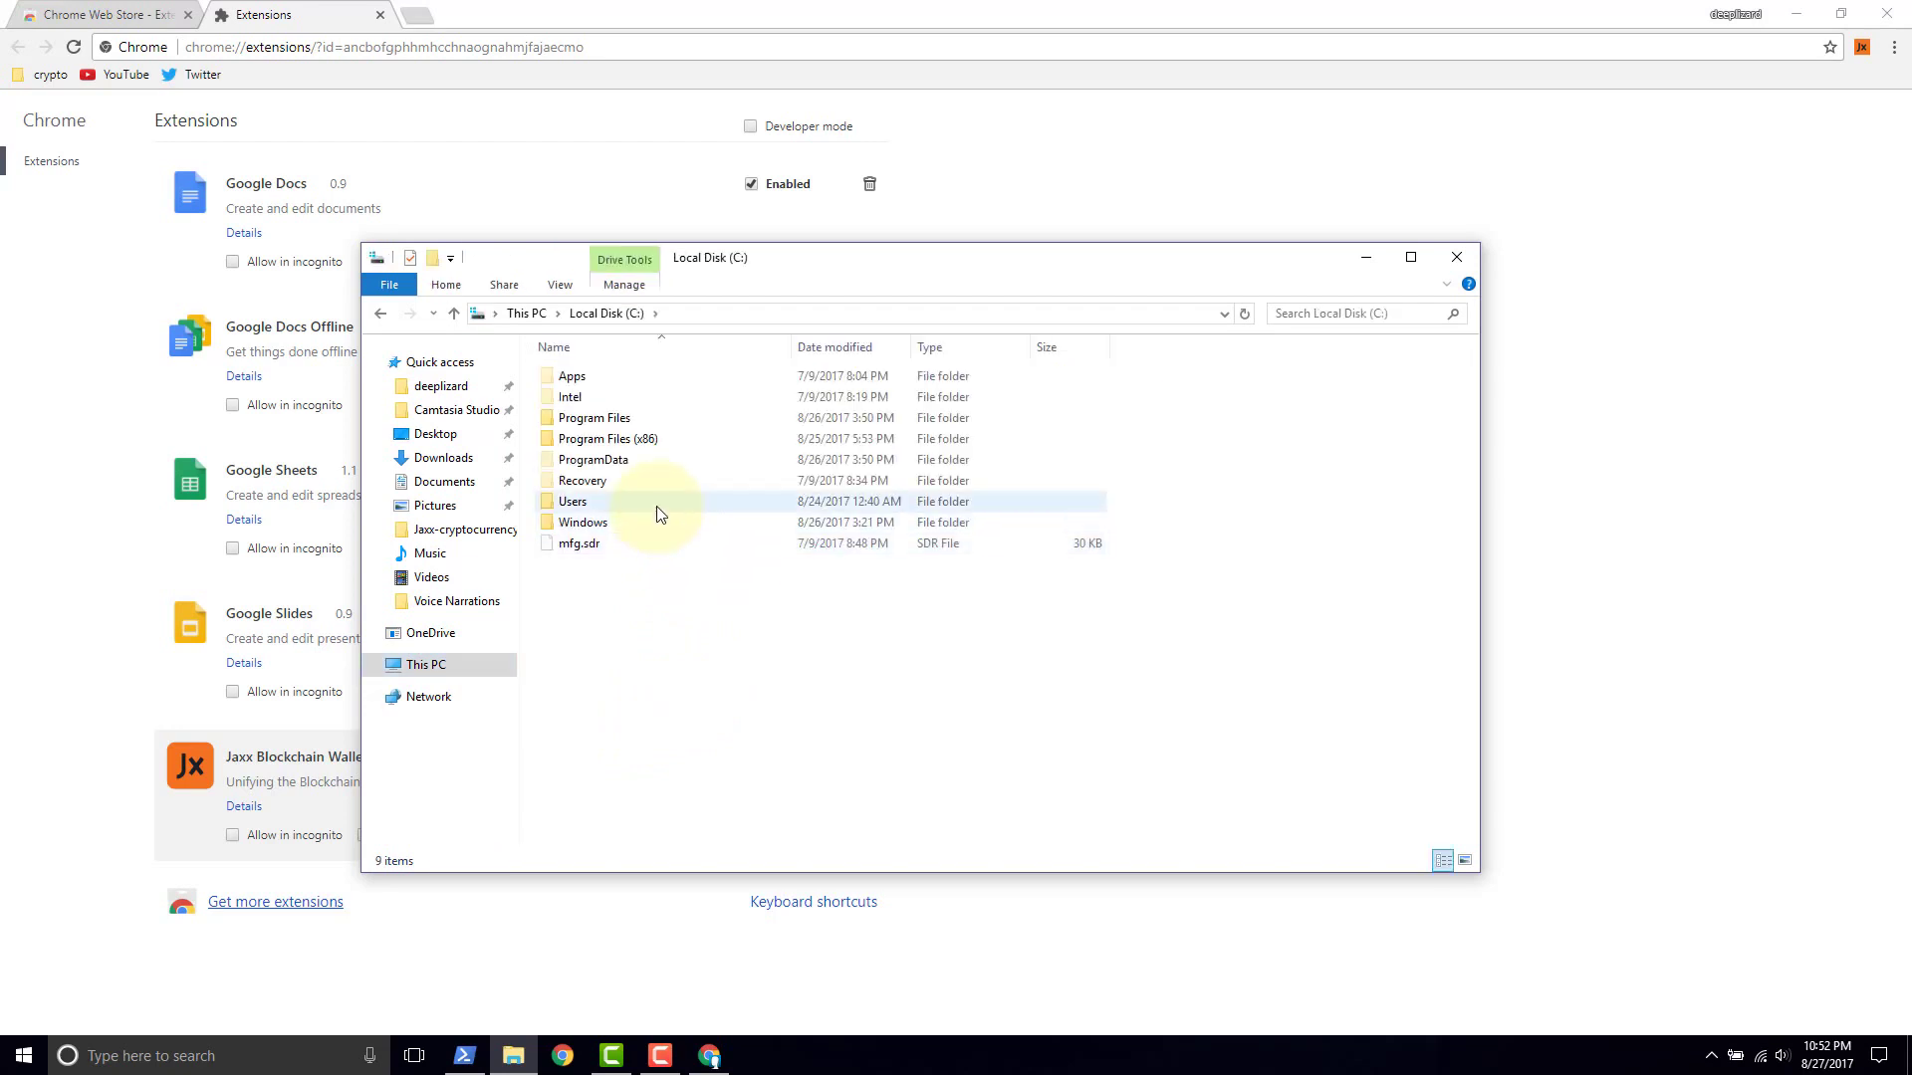
pyautogui.doubleClick(655, 503)
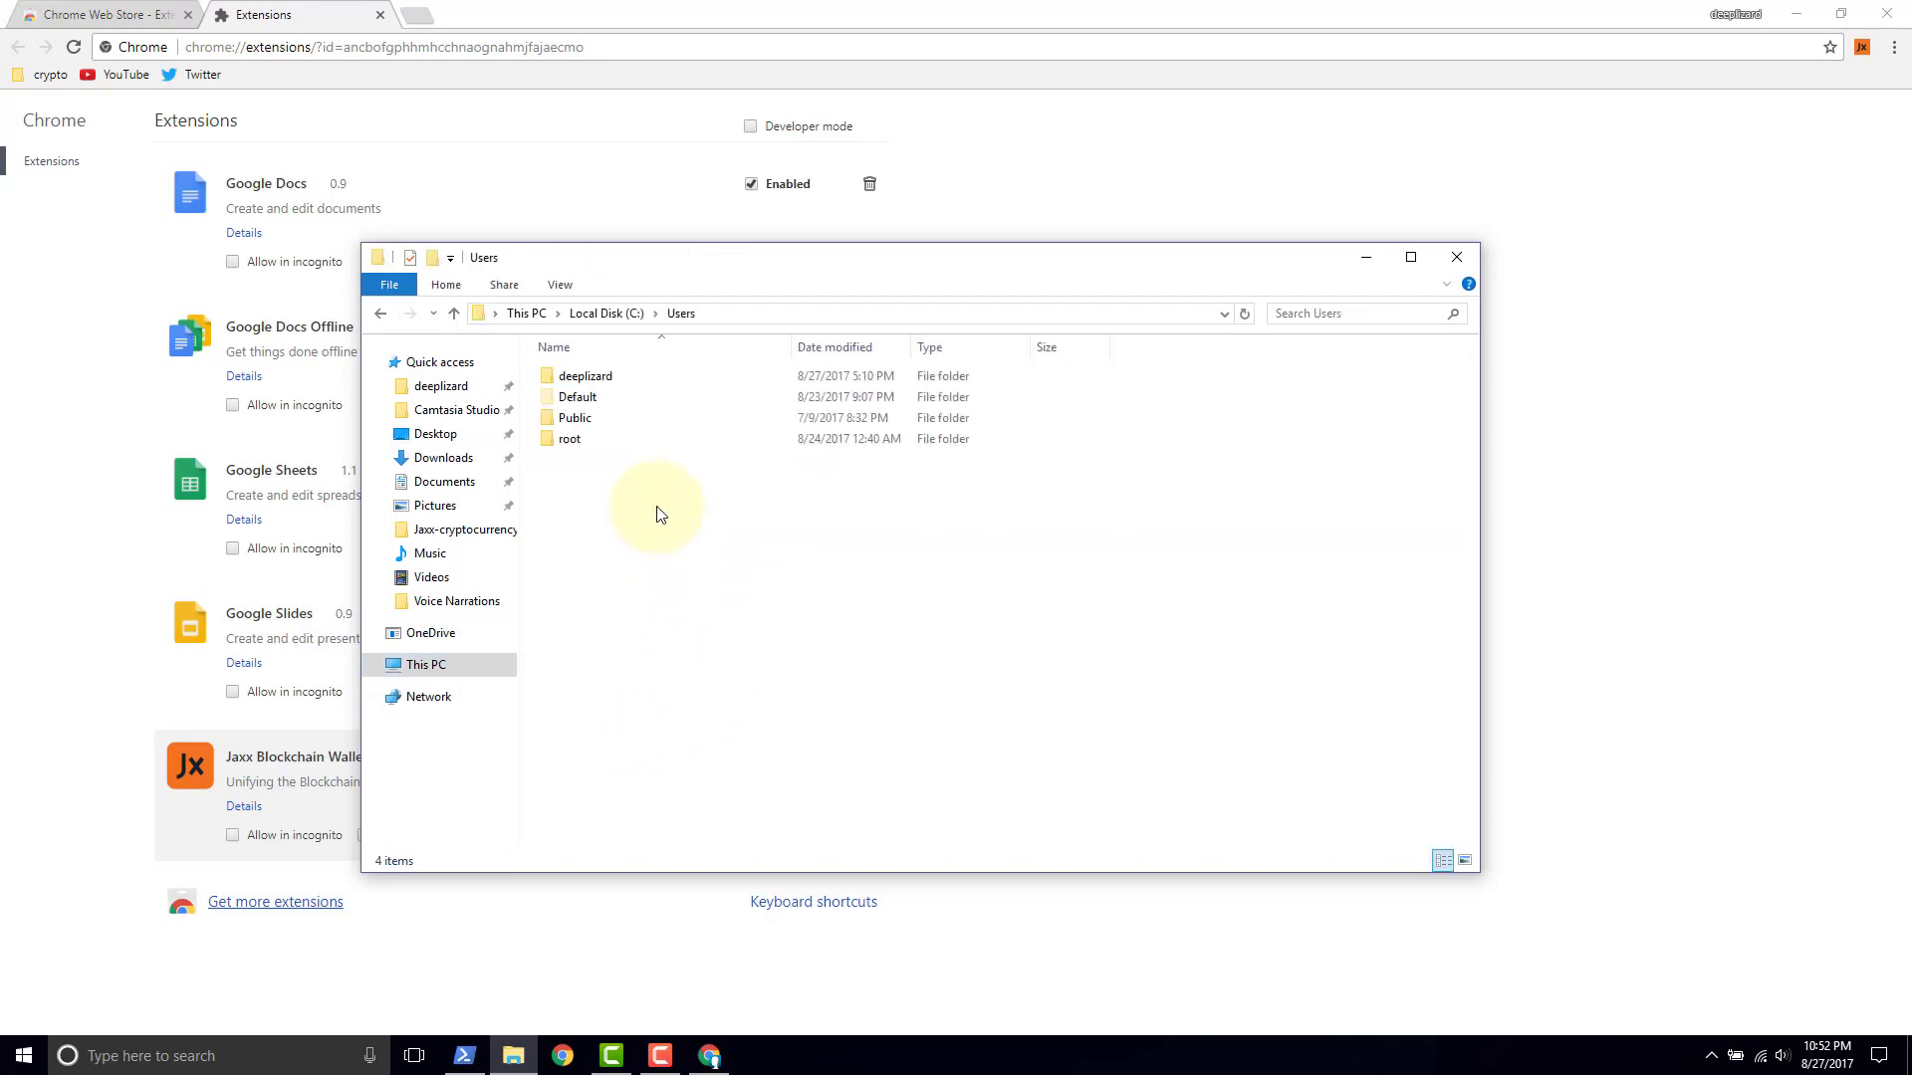
pyautogui.doubleClick(619, 376)
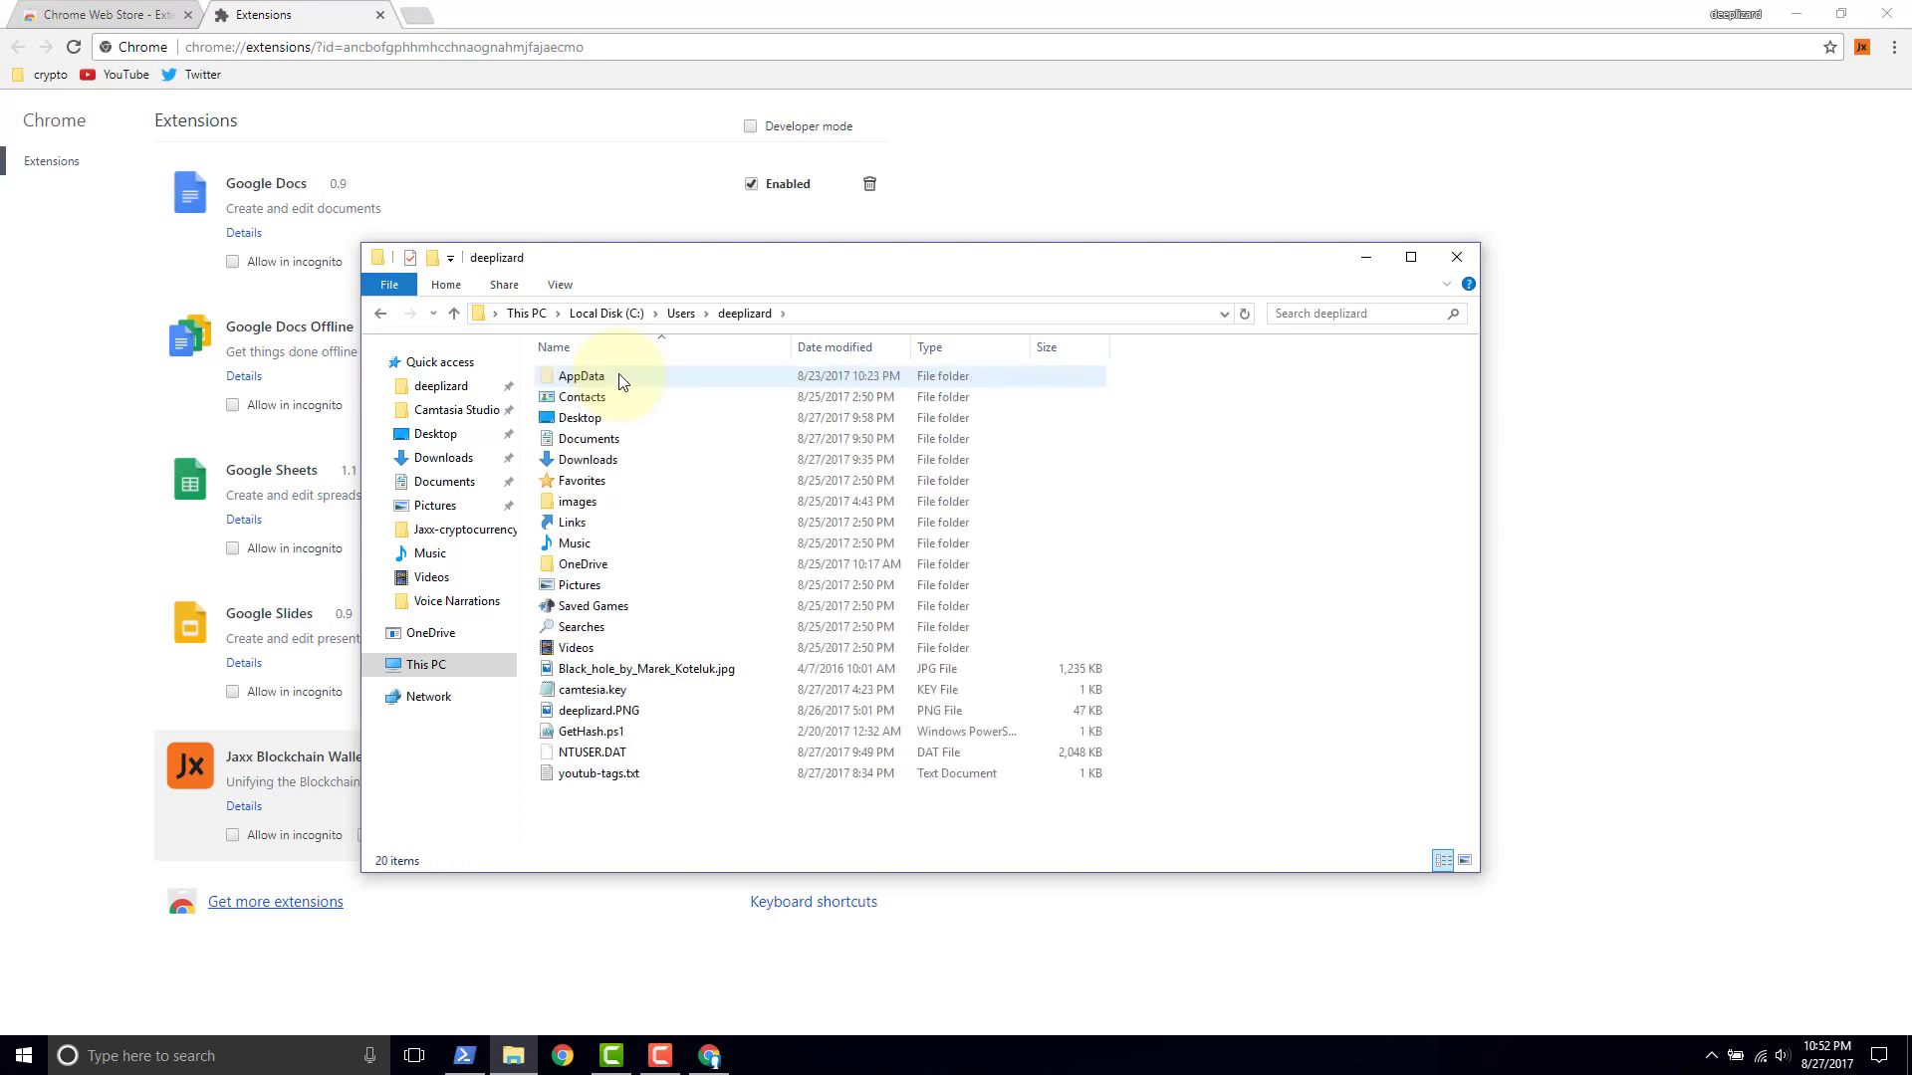
pyautogui.doubleClick(618, 377)
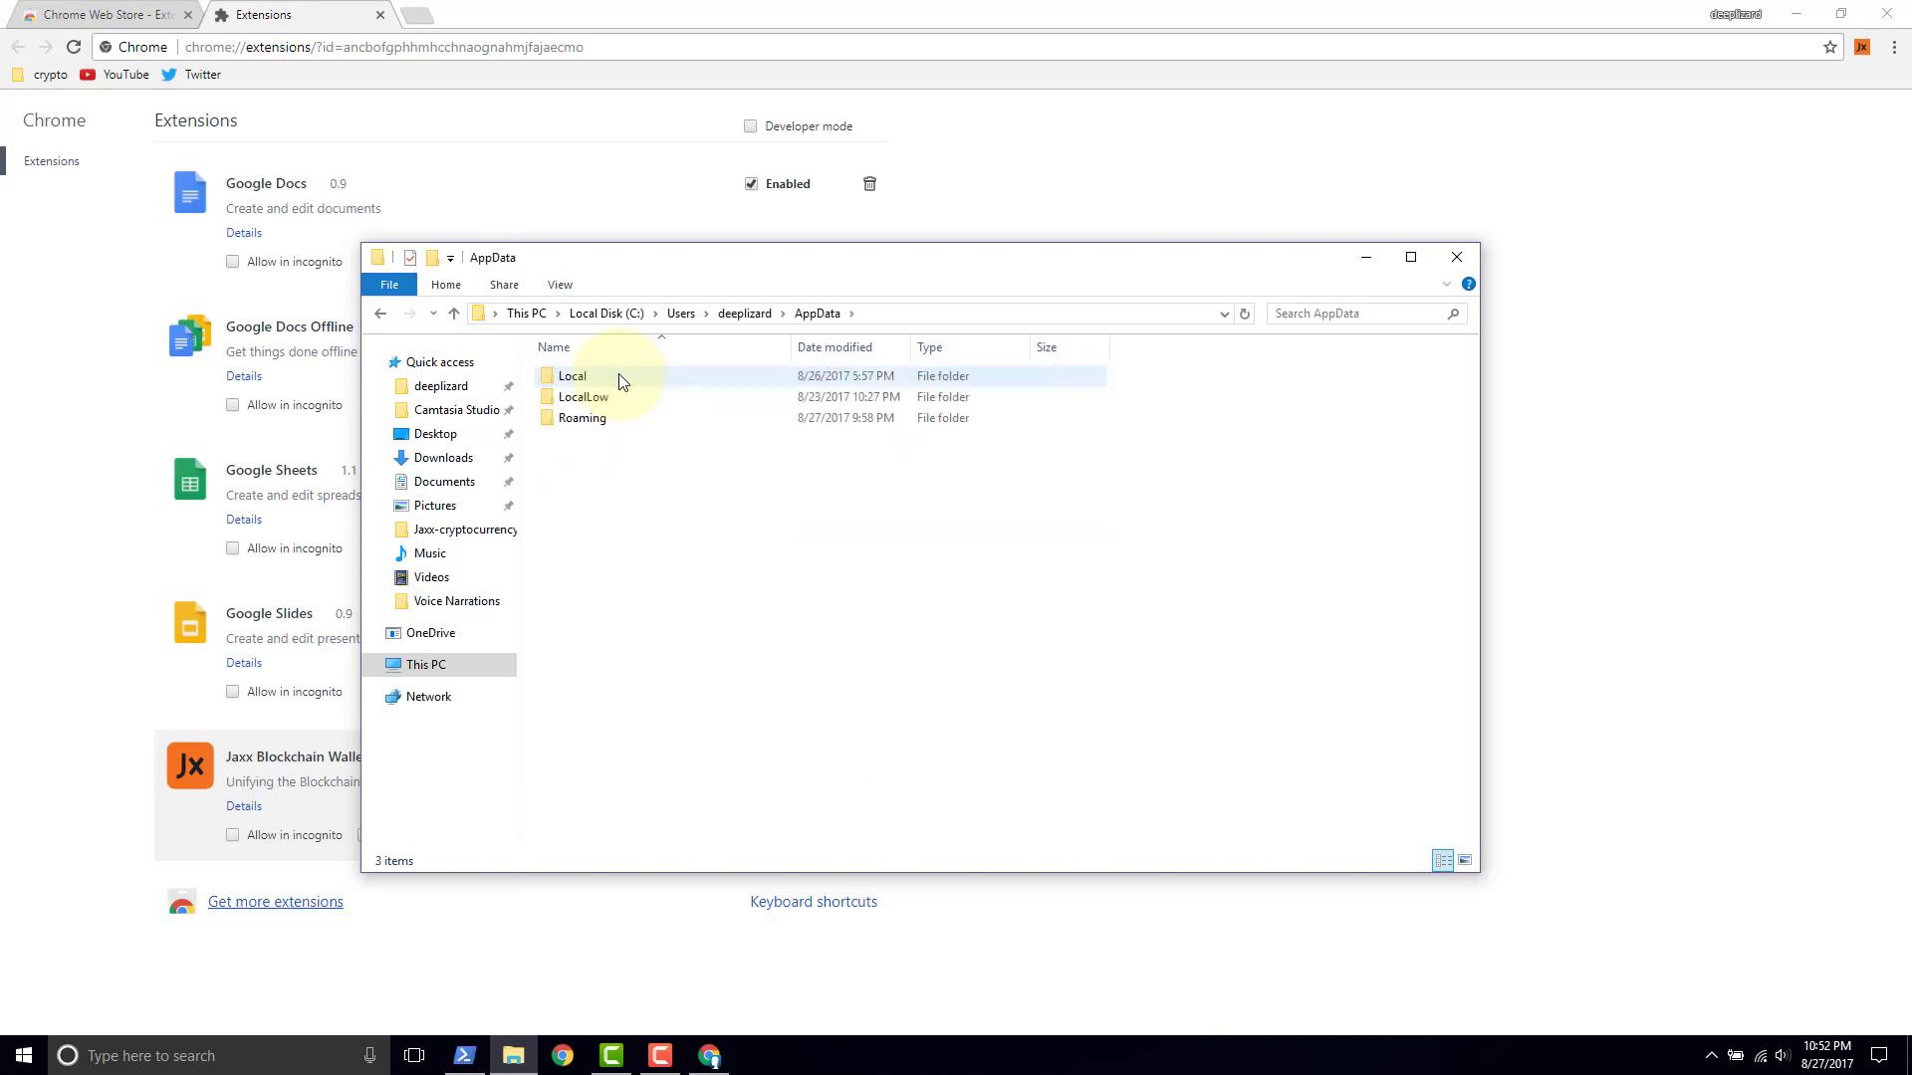
pyautogui.doubleClick(618, 376)
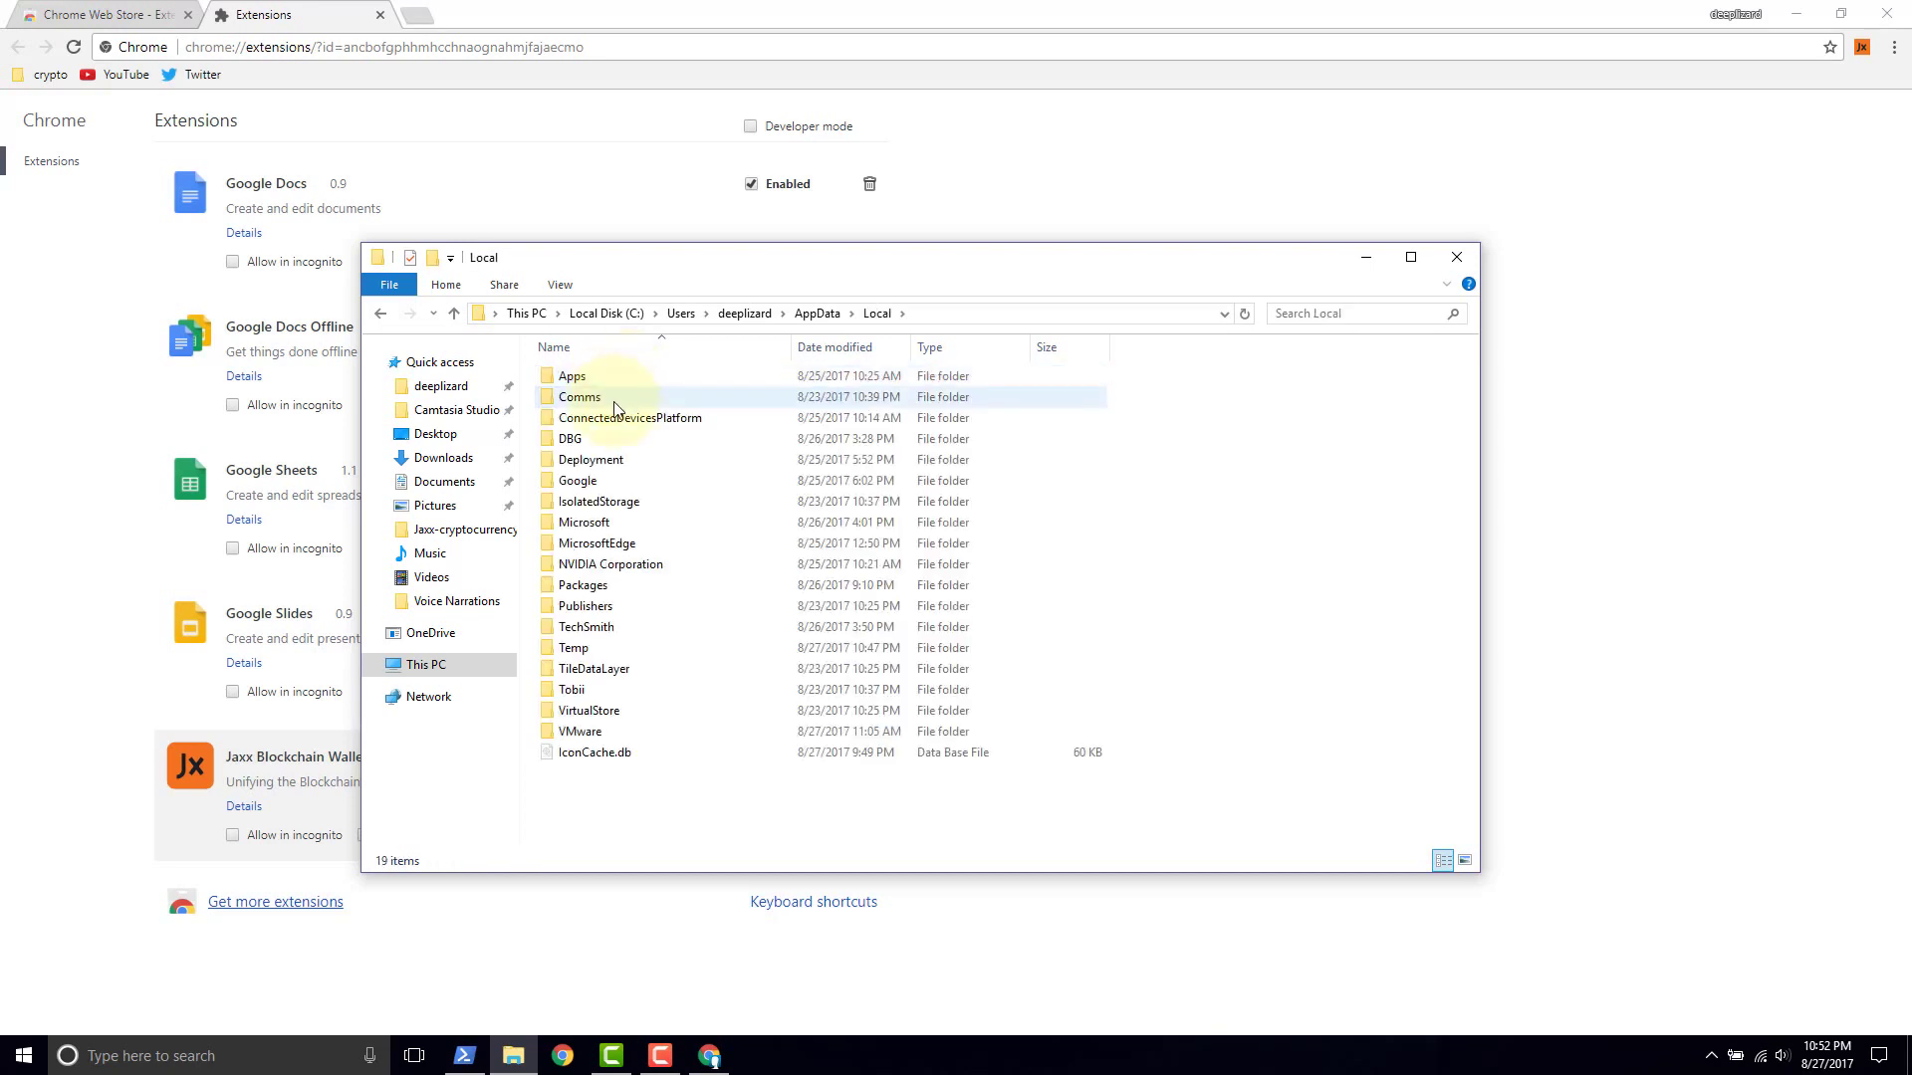
pyautogui.doubleClick(637, 486)
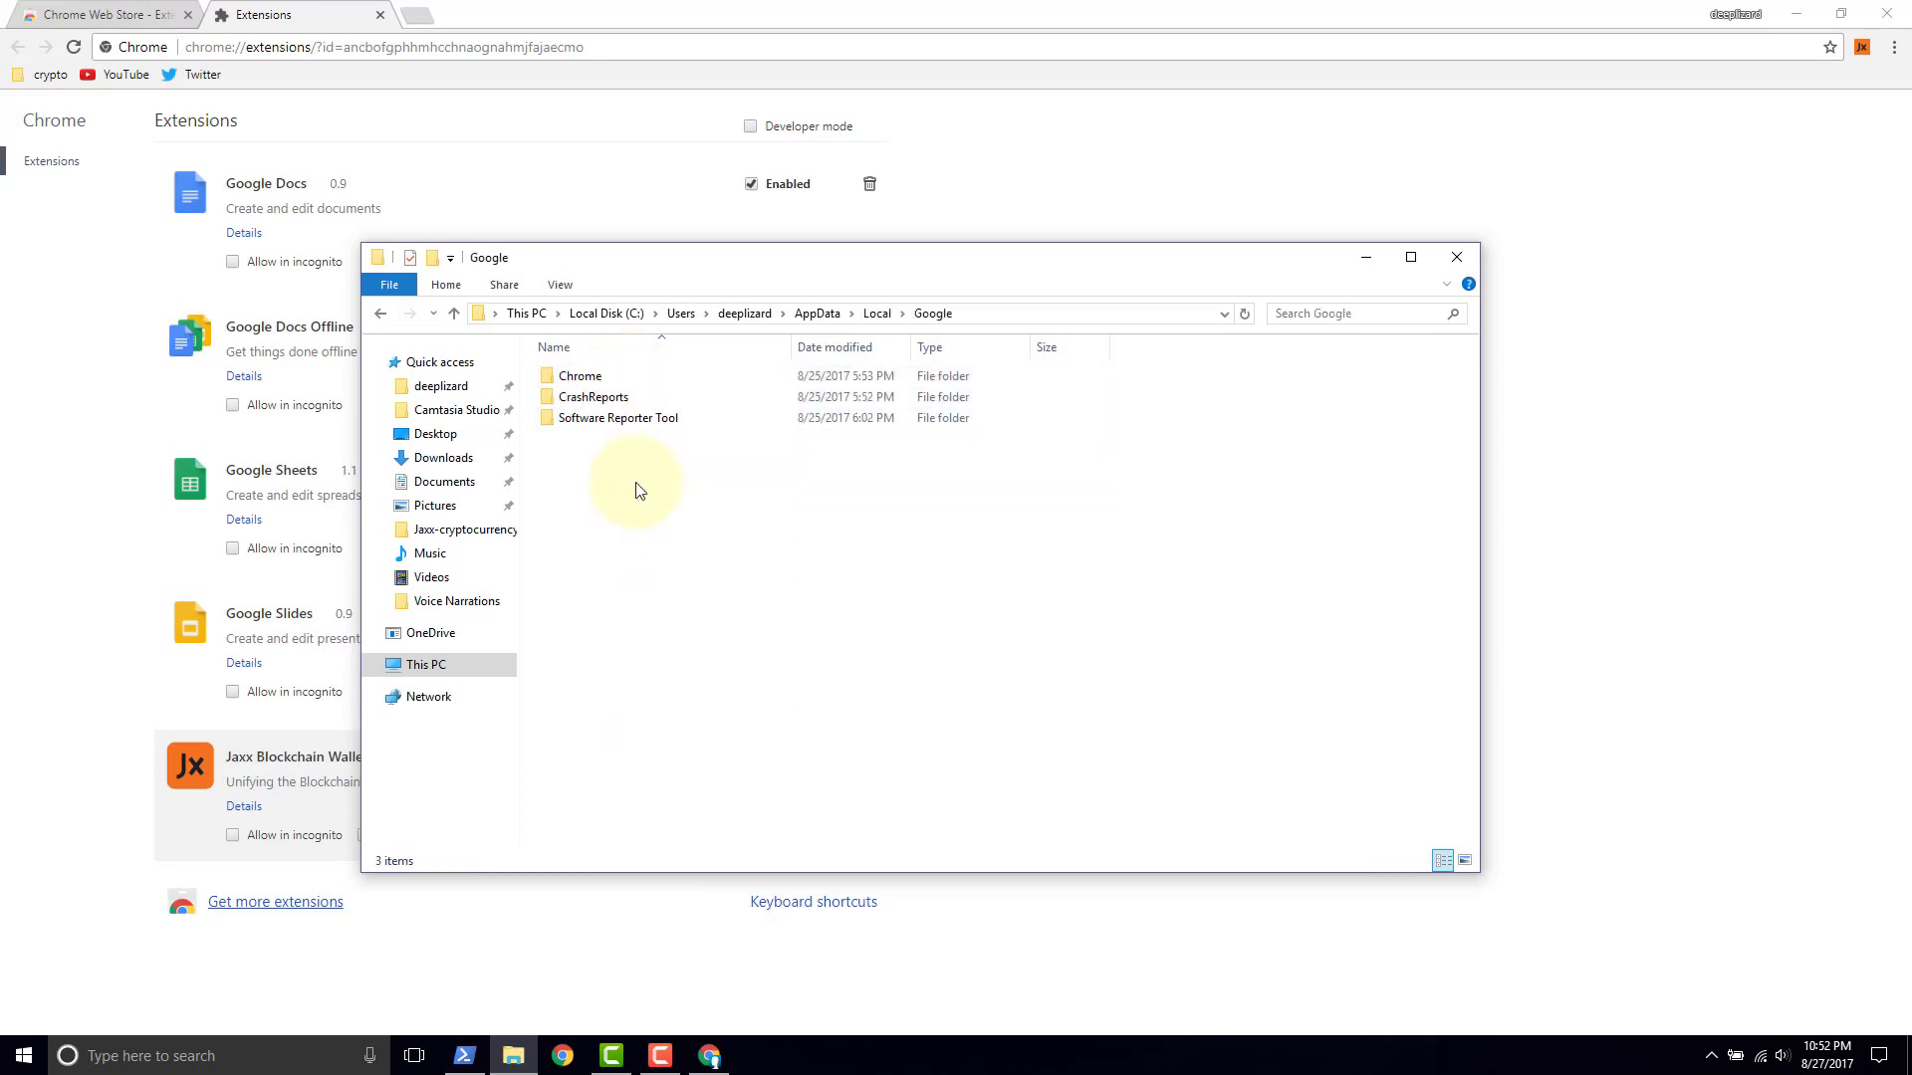
pyautogui.doubleClick(640, 381)
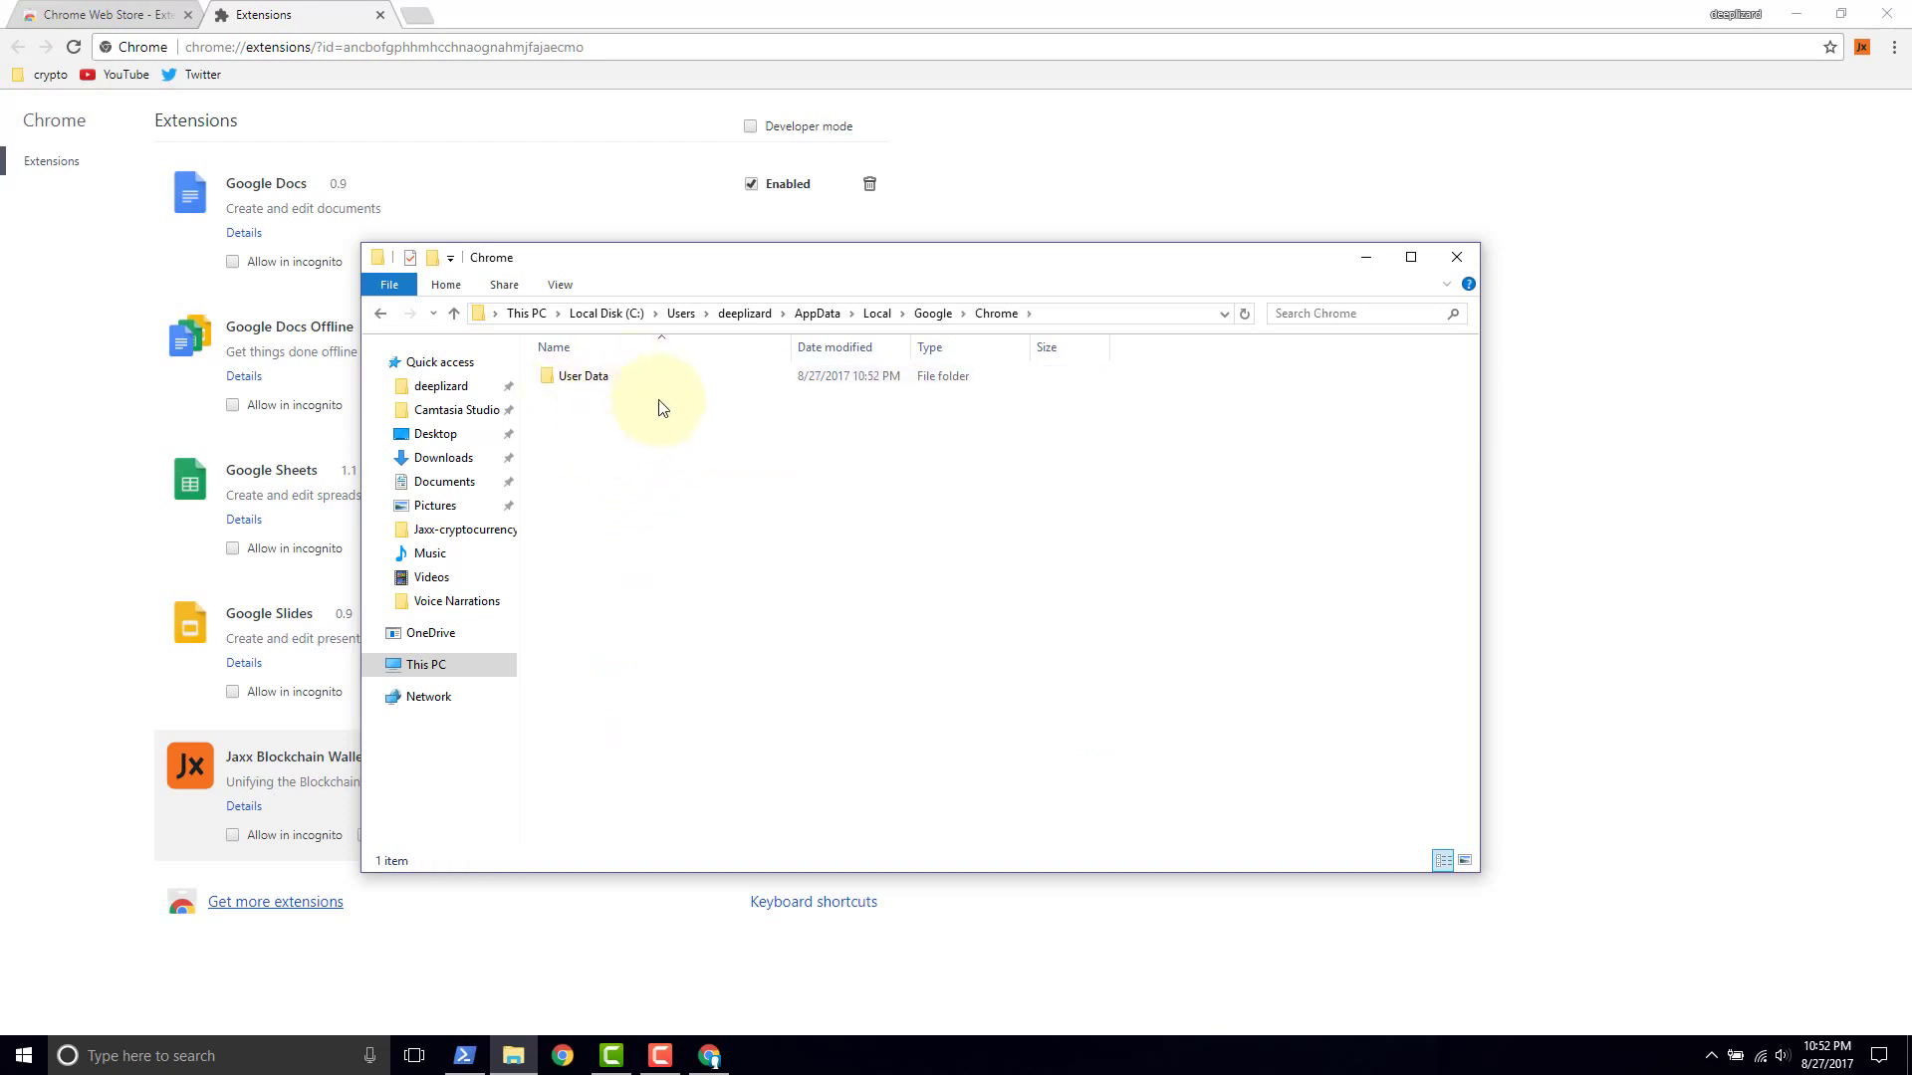
pyautogui.click(619, 375)
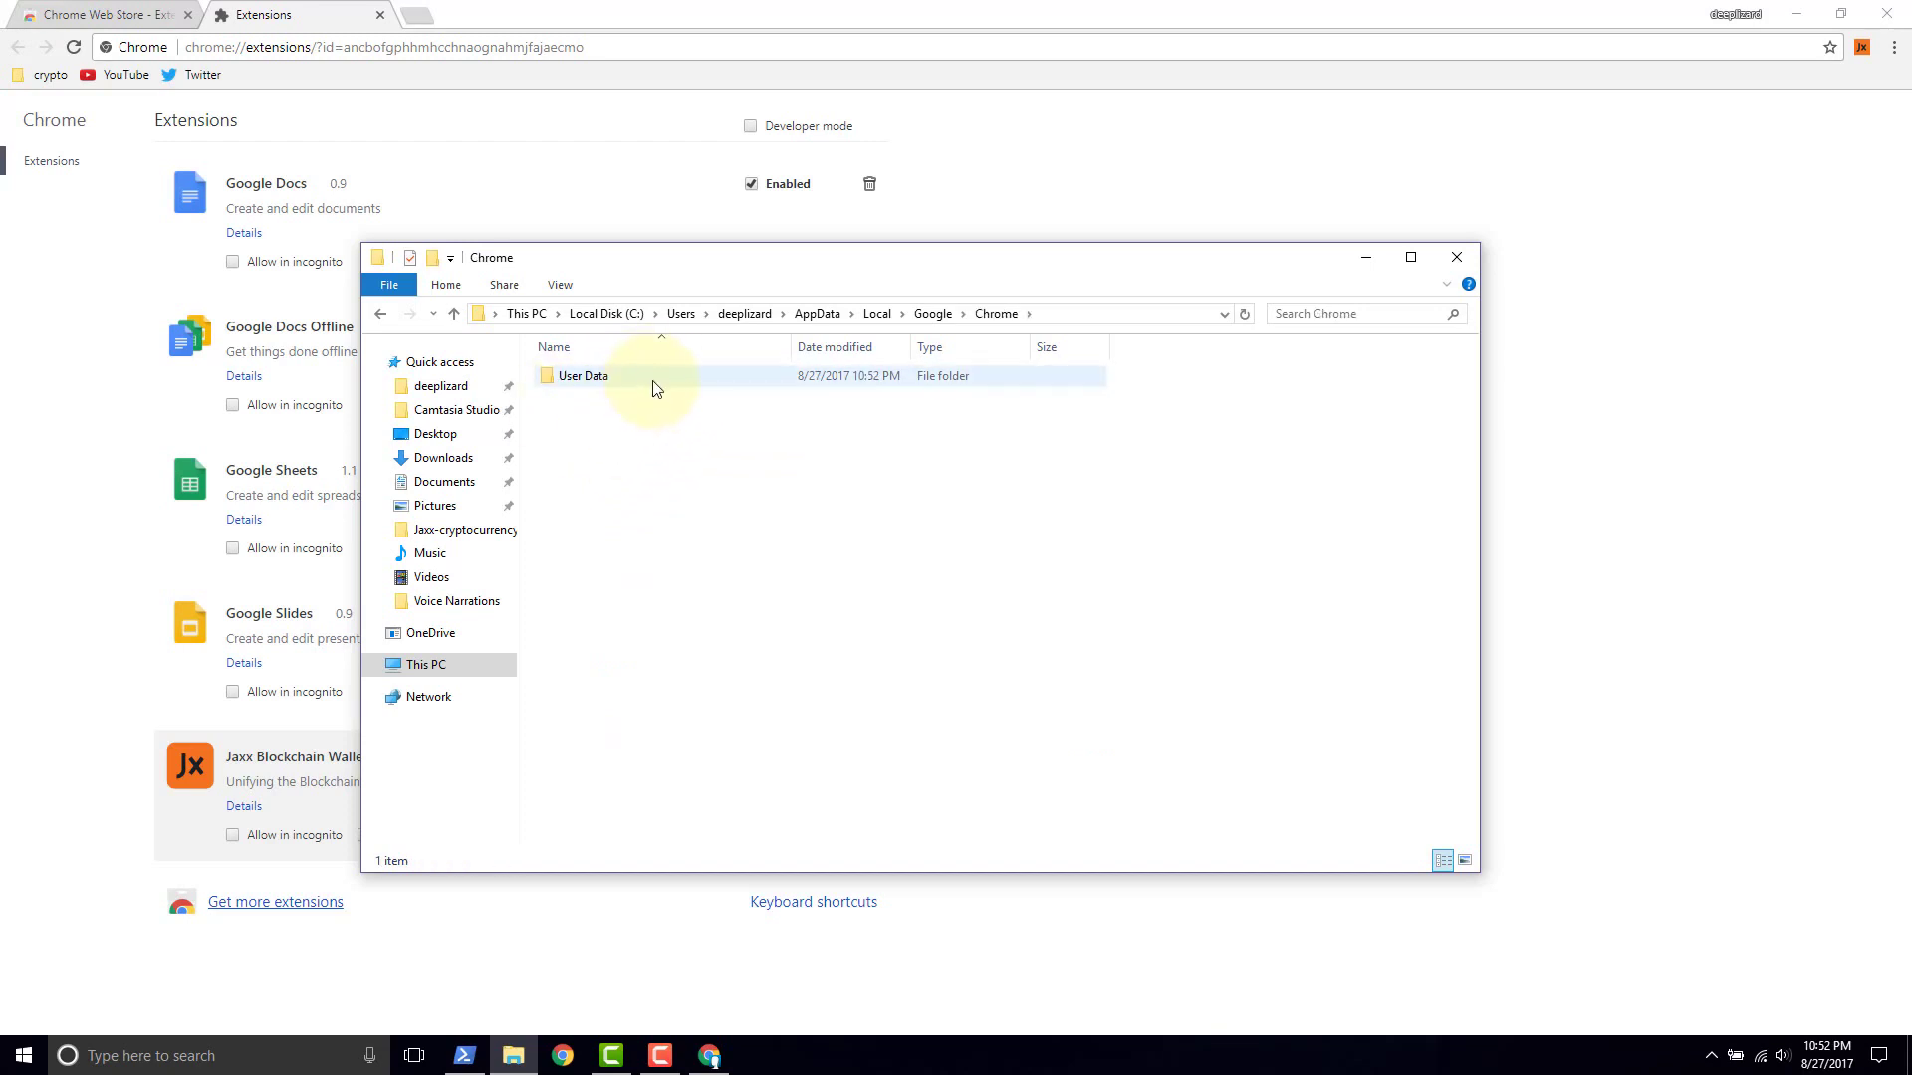
pyautogui.doubleClick(652, 387)
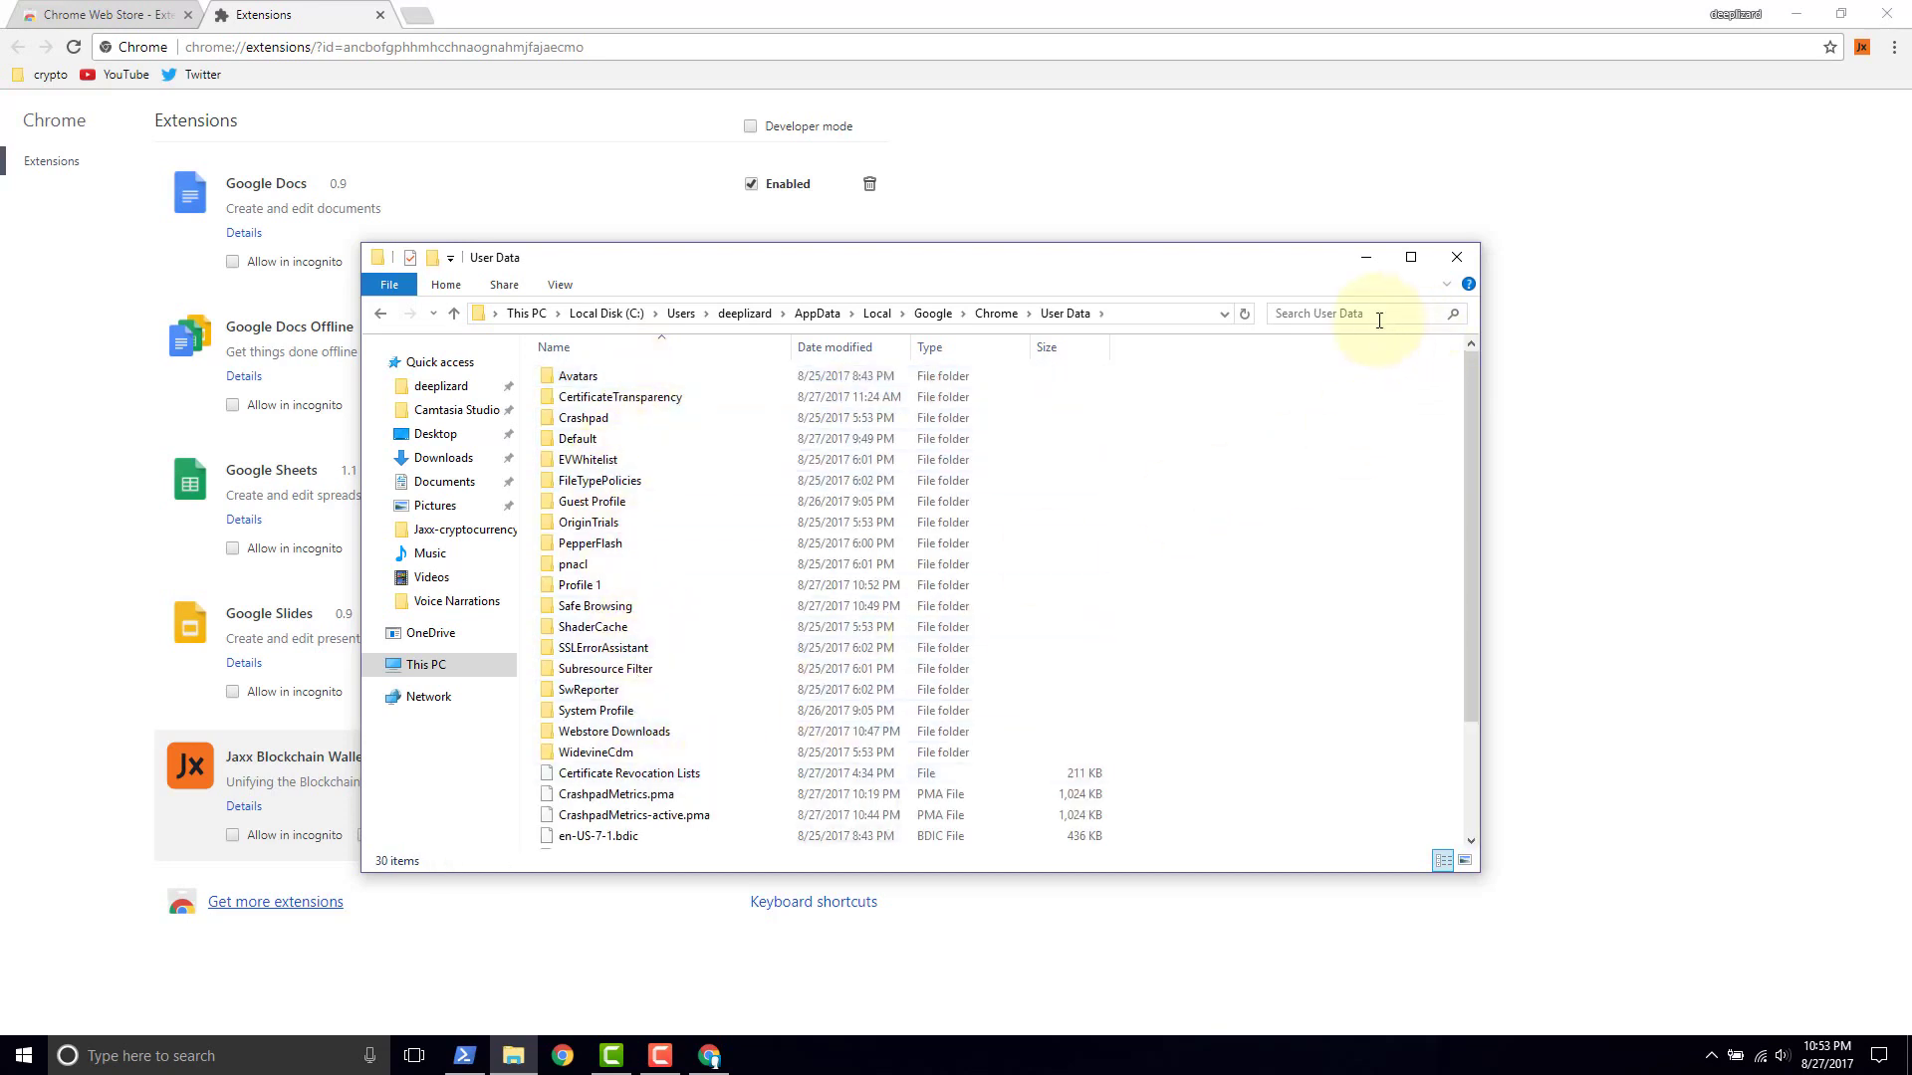
# Search User Data for 'jaxx' and review the 39 leftover Jaxx files found
pyautogui.click(1440, 311)
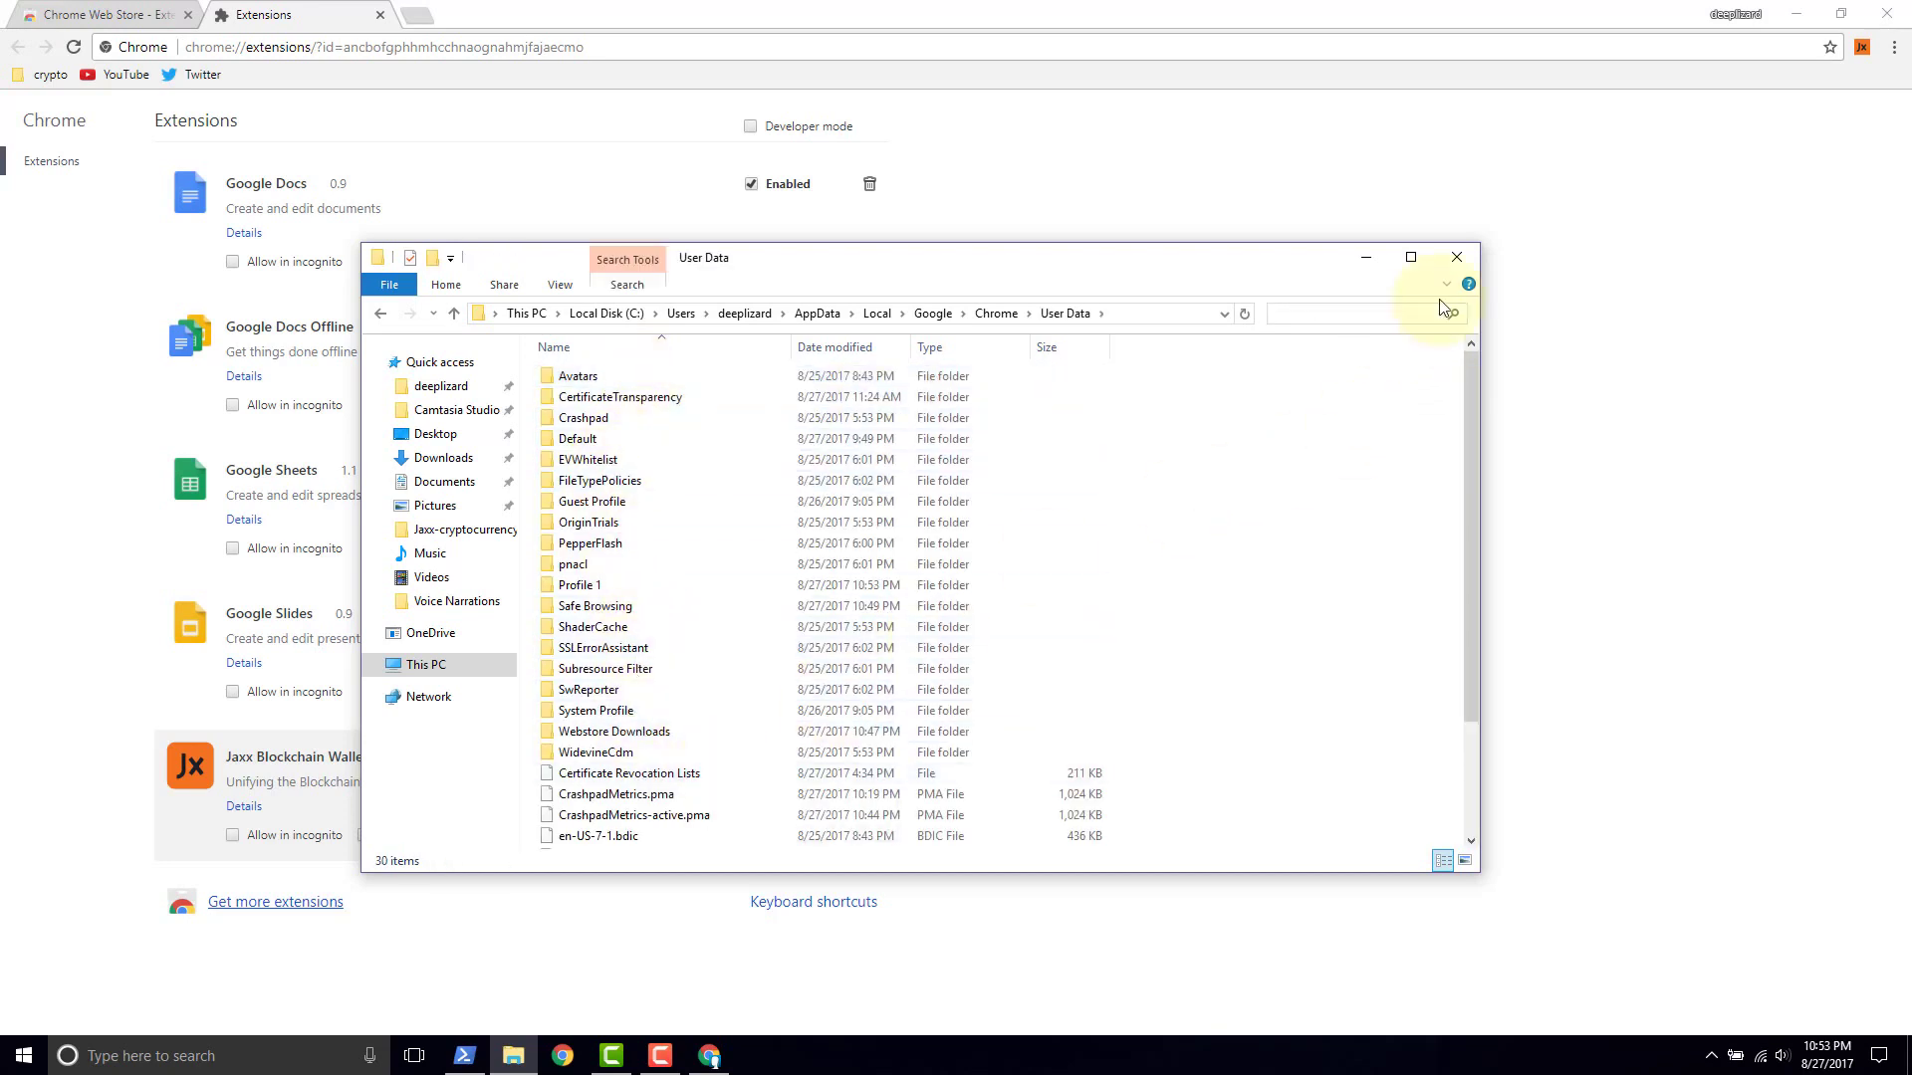
pyautogui.write('jaxx')
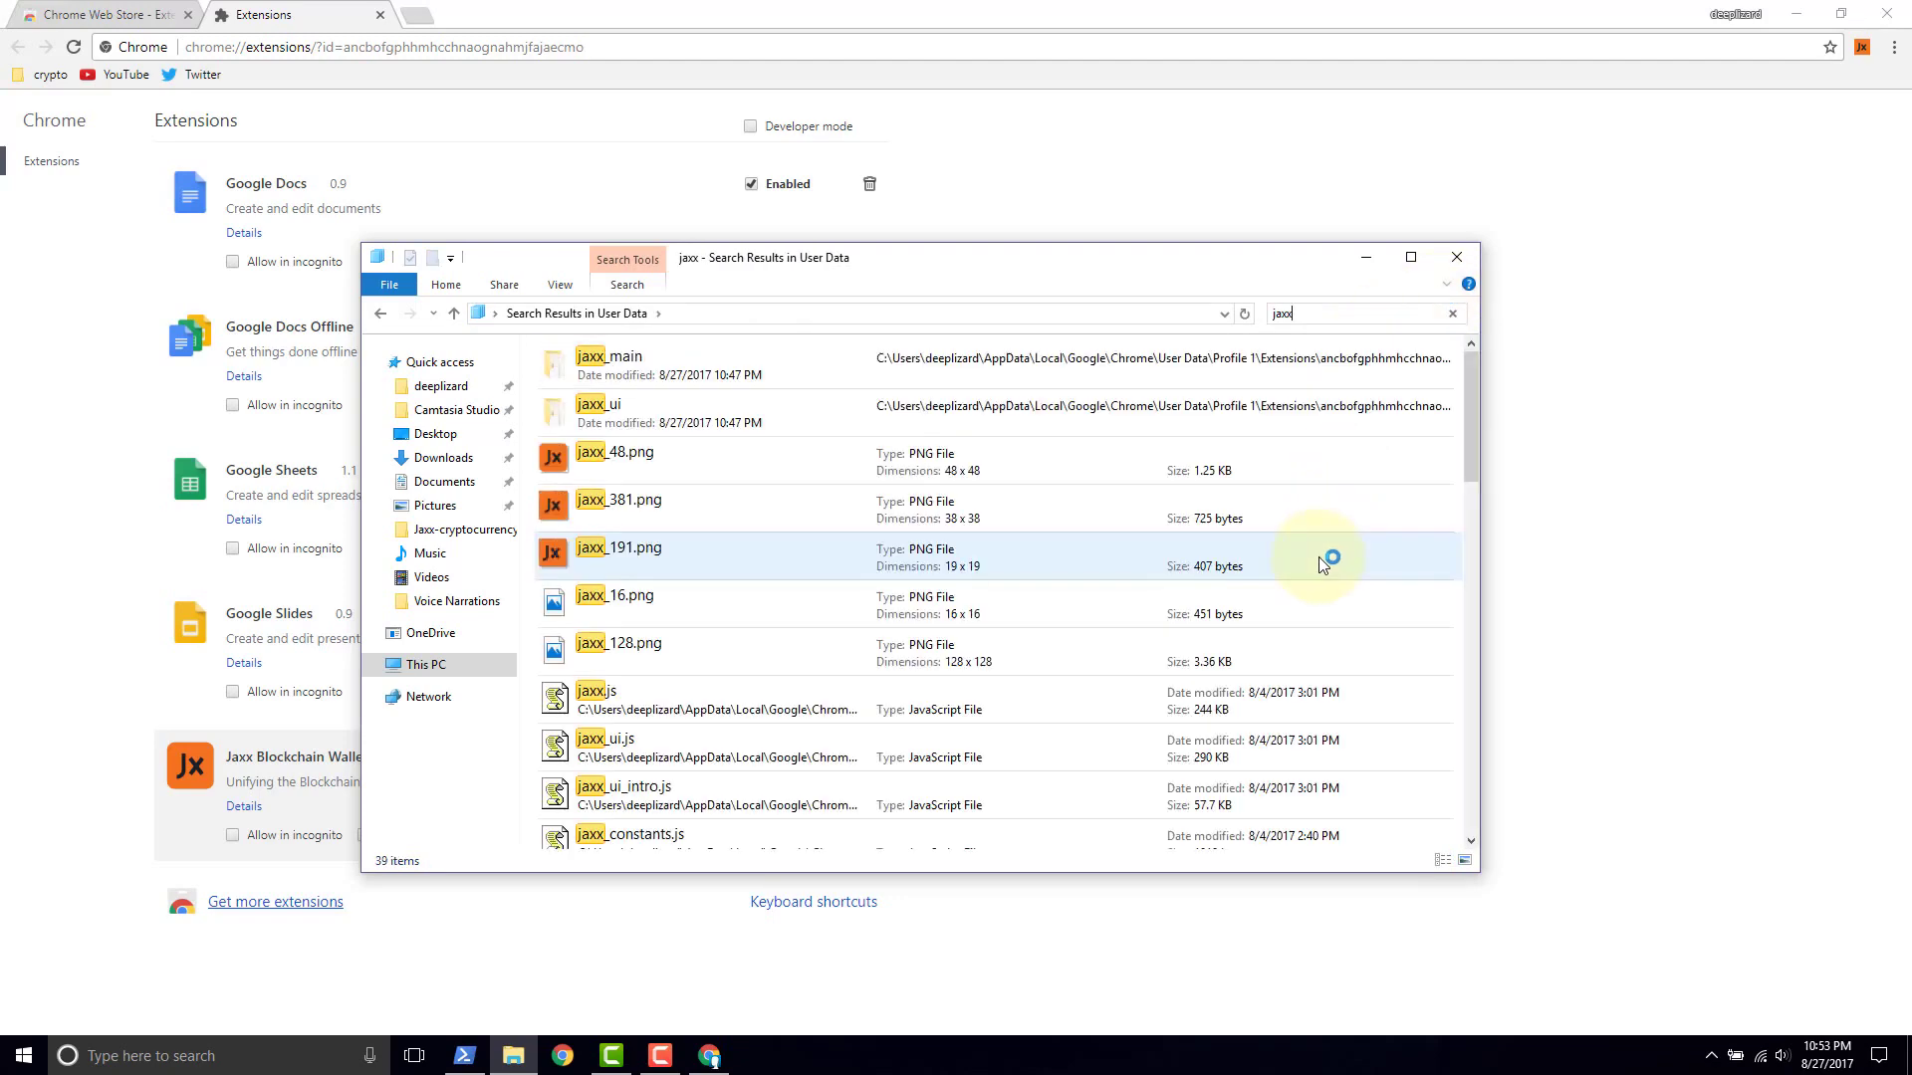
pyautogui.scroll(-8, 1064, 443)
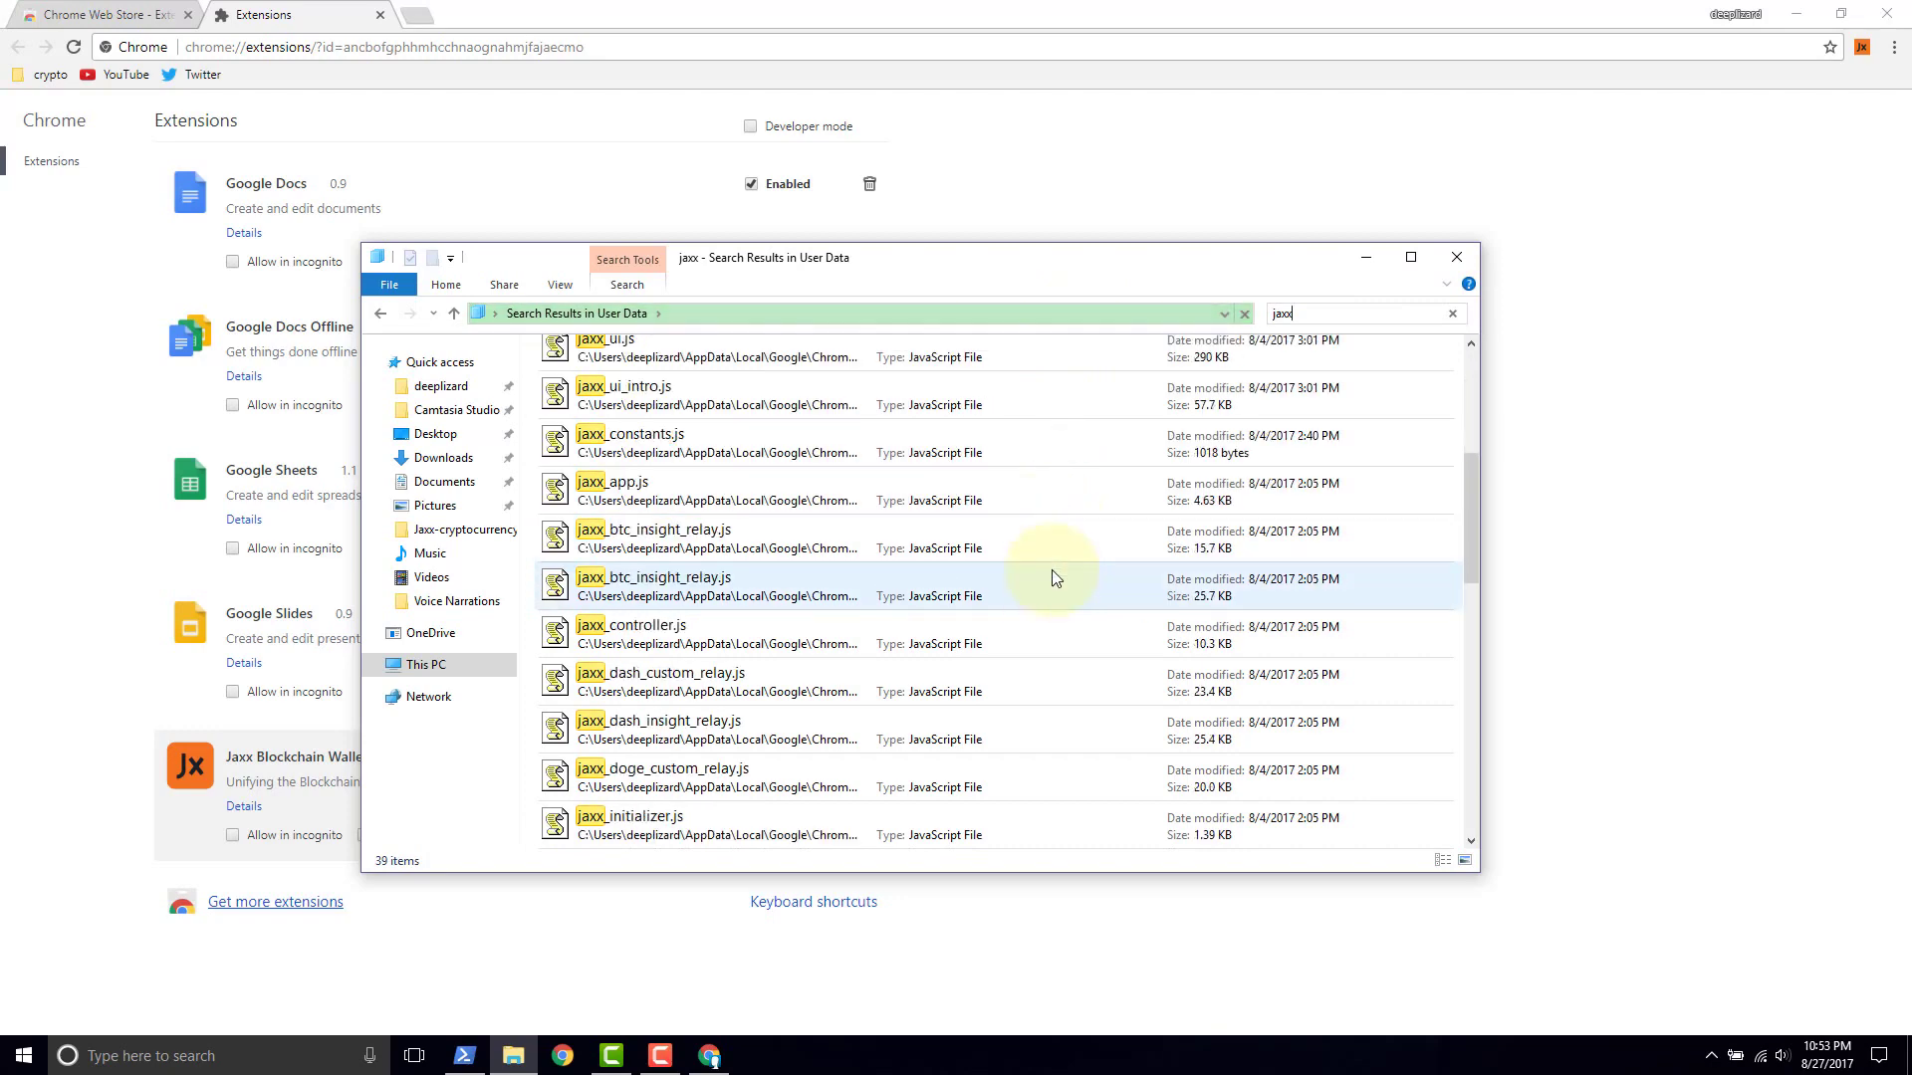
pyautogui.scroll(-2, 1049, 709)
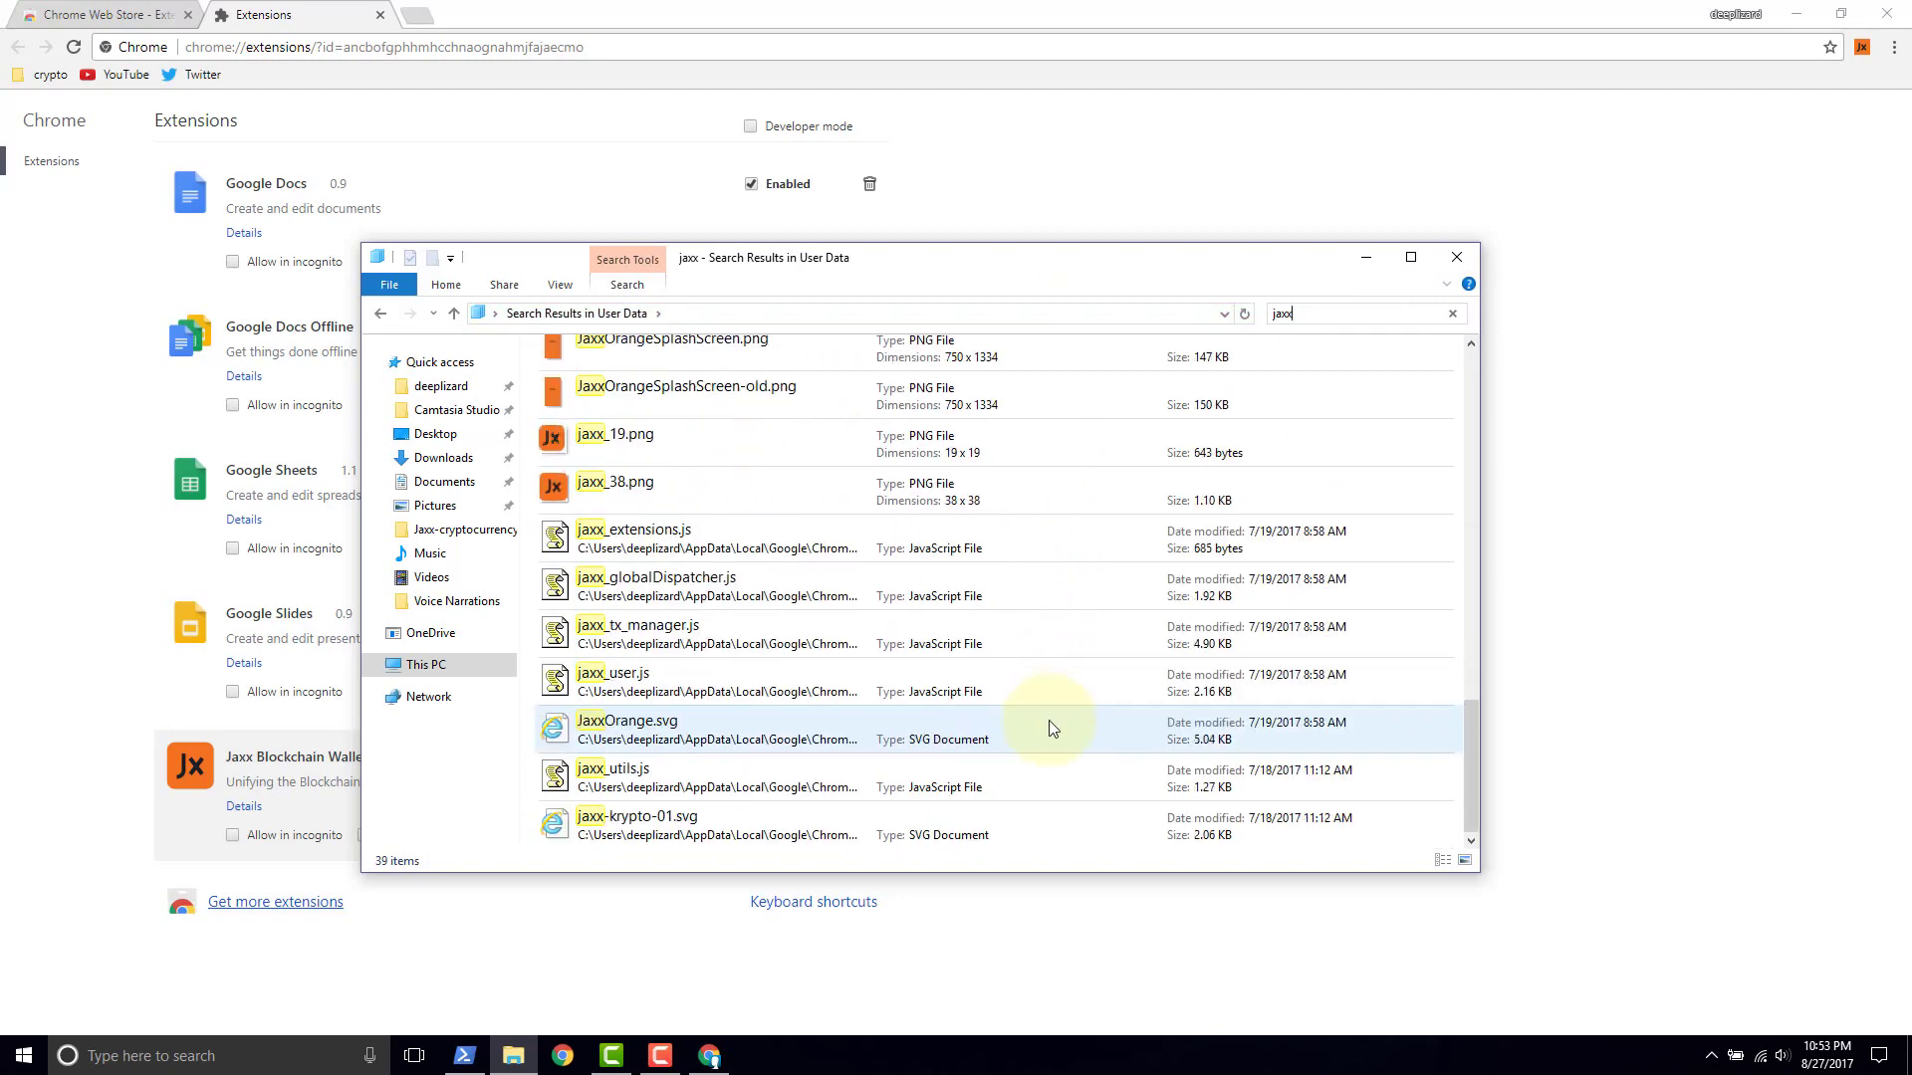
pyautogui.scroll(5, 1048, 720)
pyautogui.scroll(5, 1048, 717)
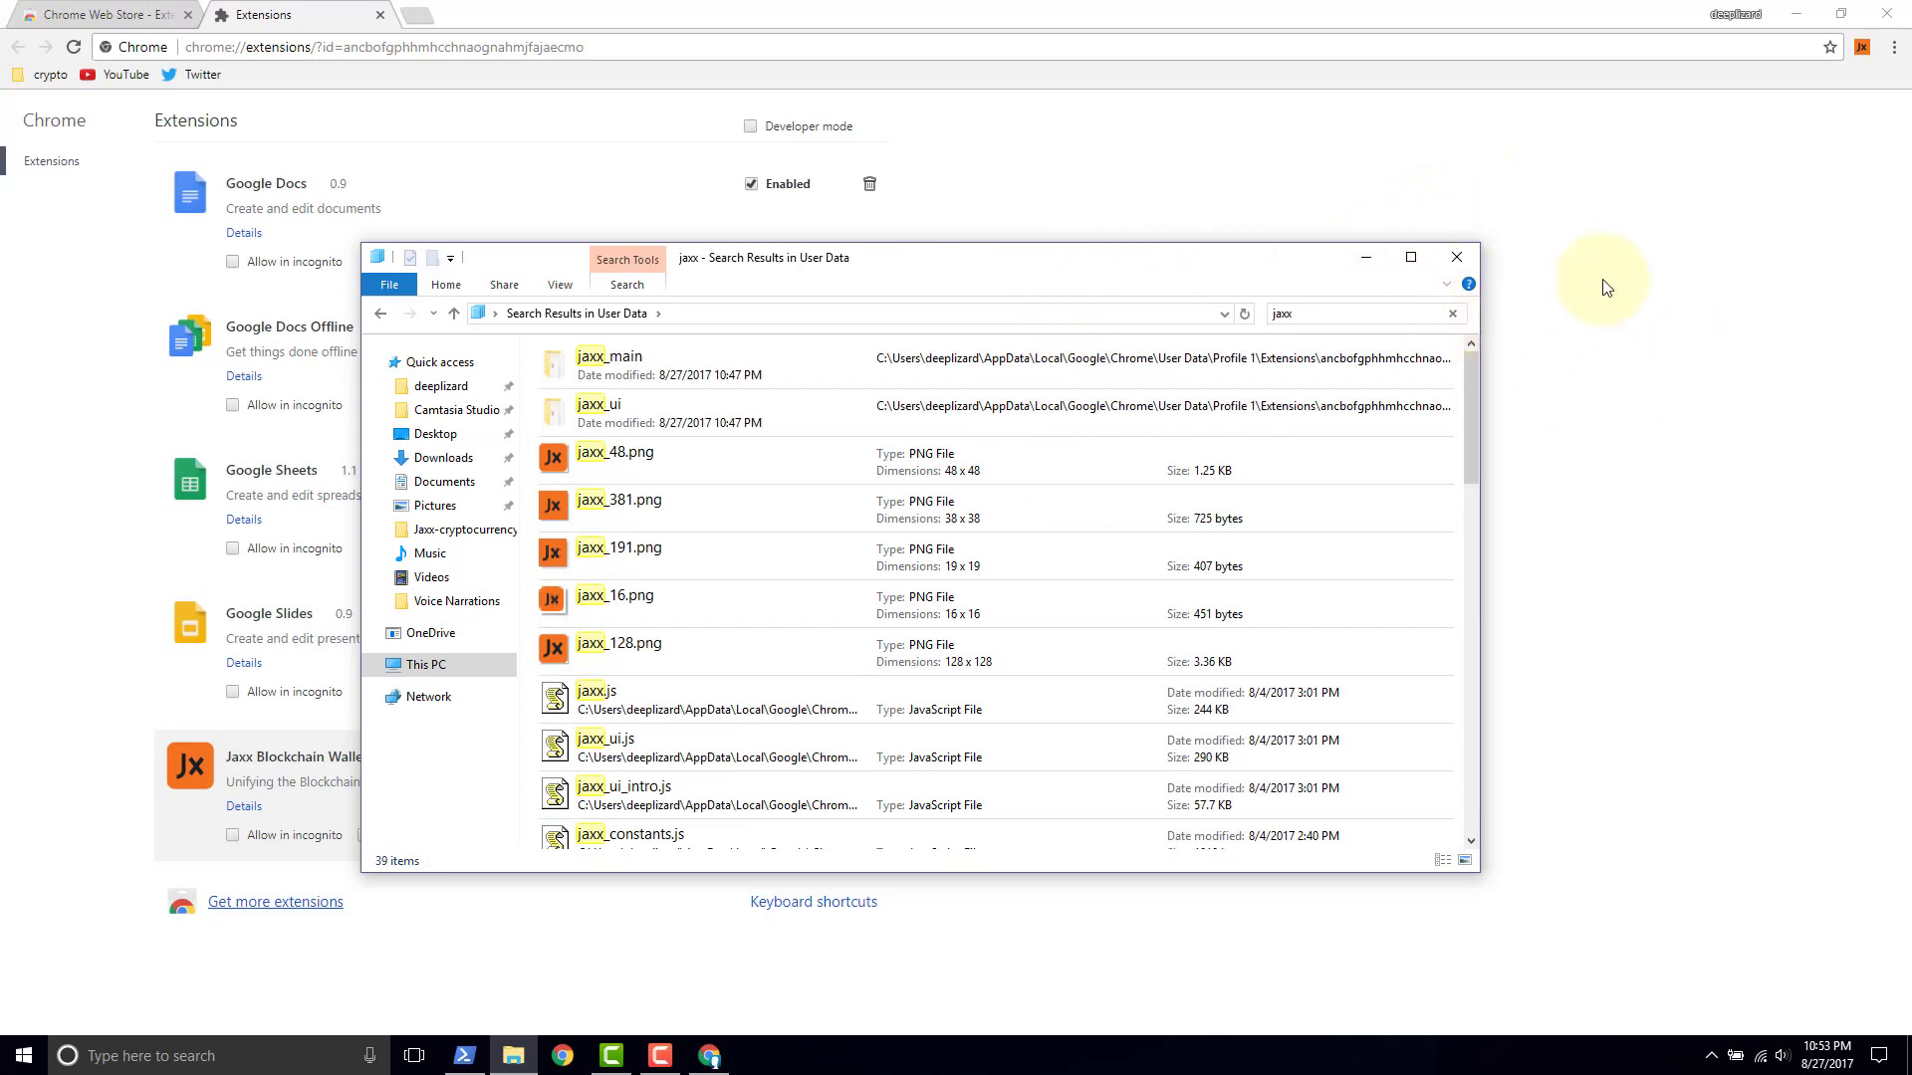
# Remove the Jaxx Blockchain Wallet extension from the Chrome extensions page and confirm
pyautogui.click(1605, 401)
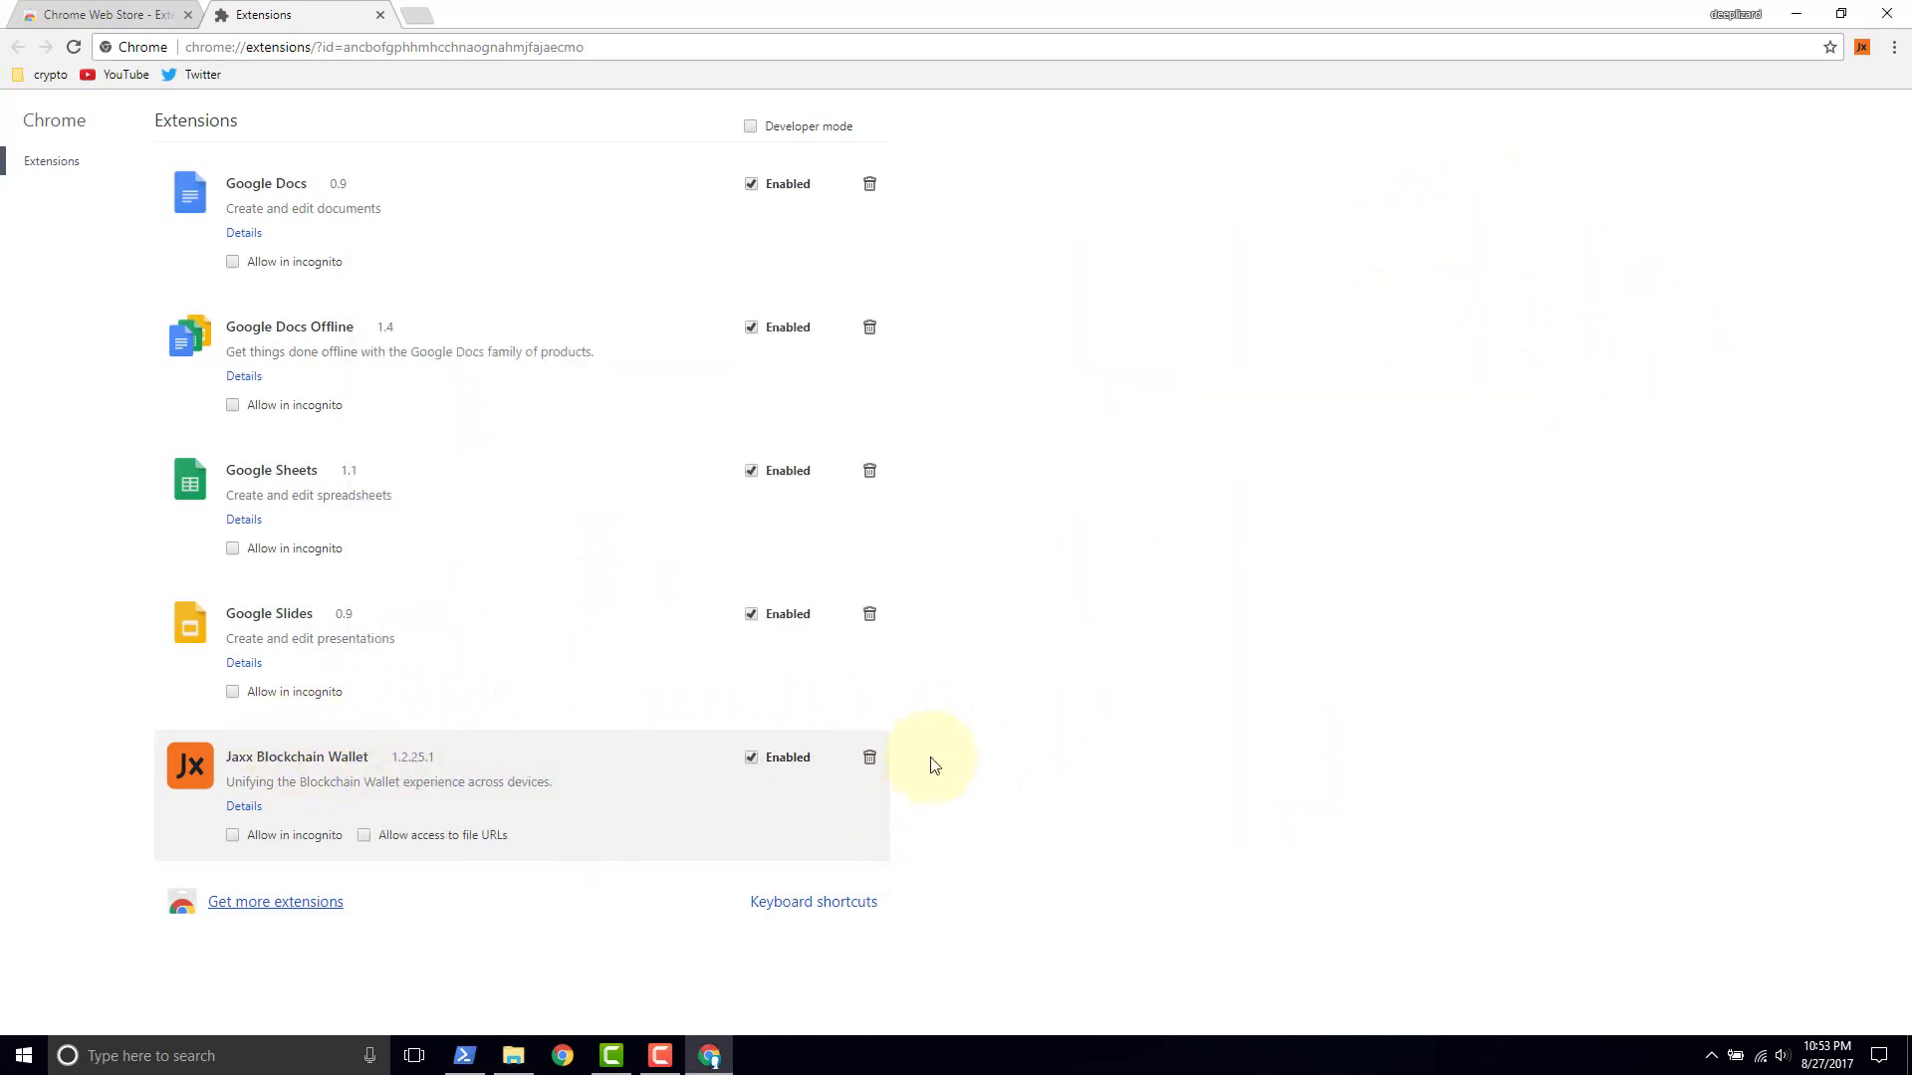
pyautogui.click(872, 763)
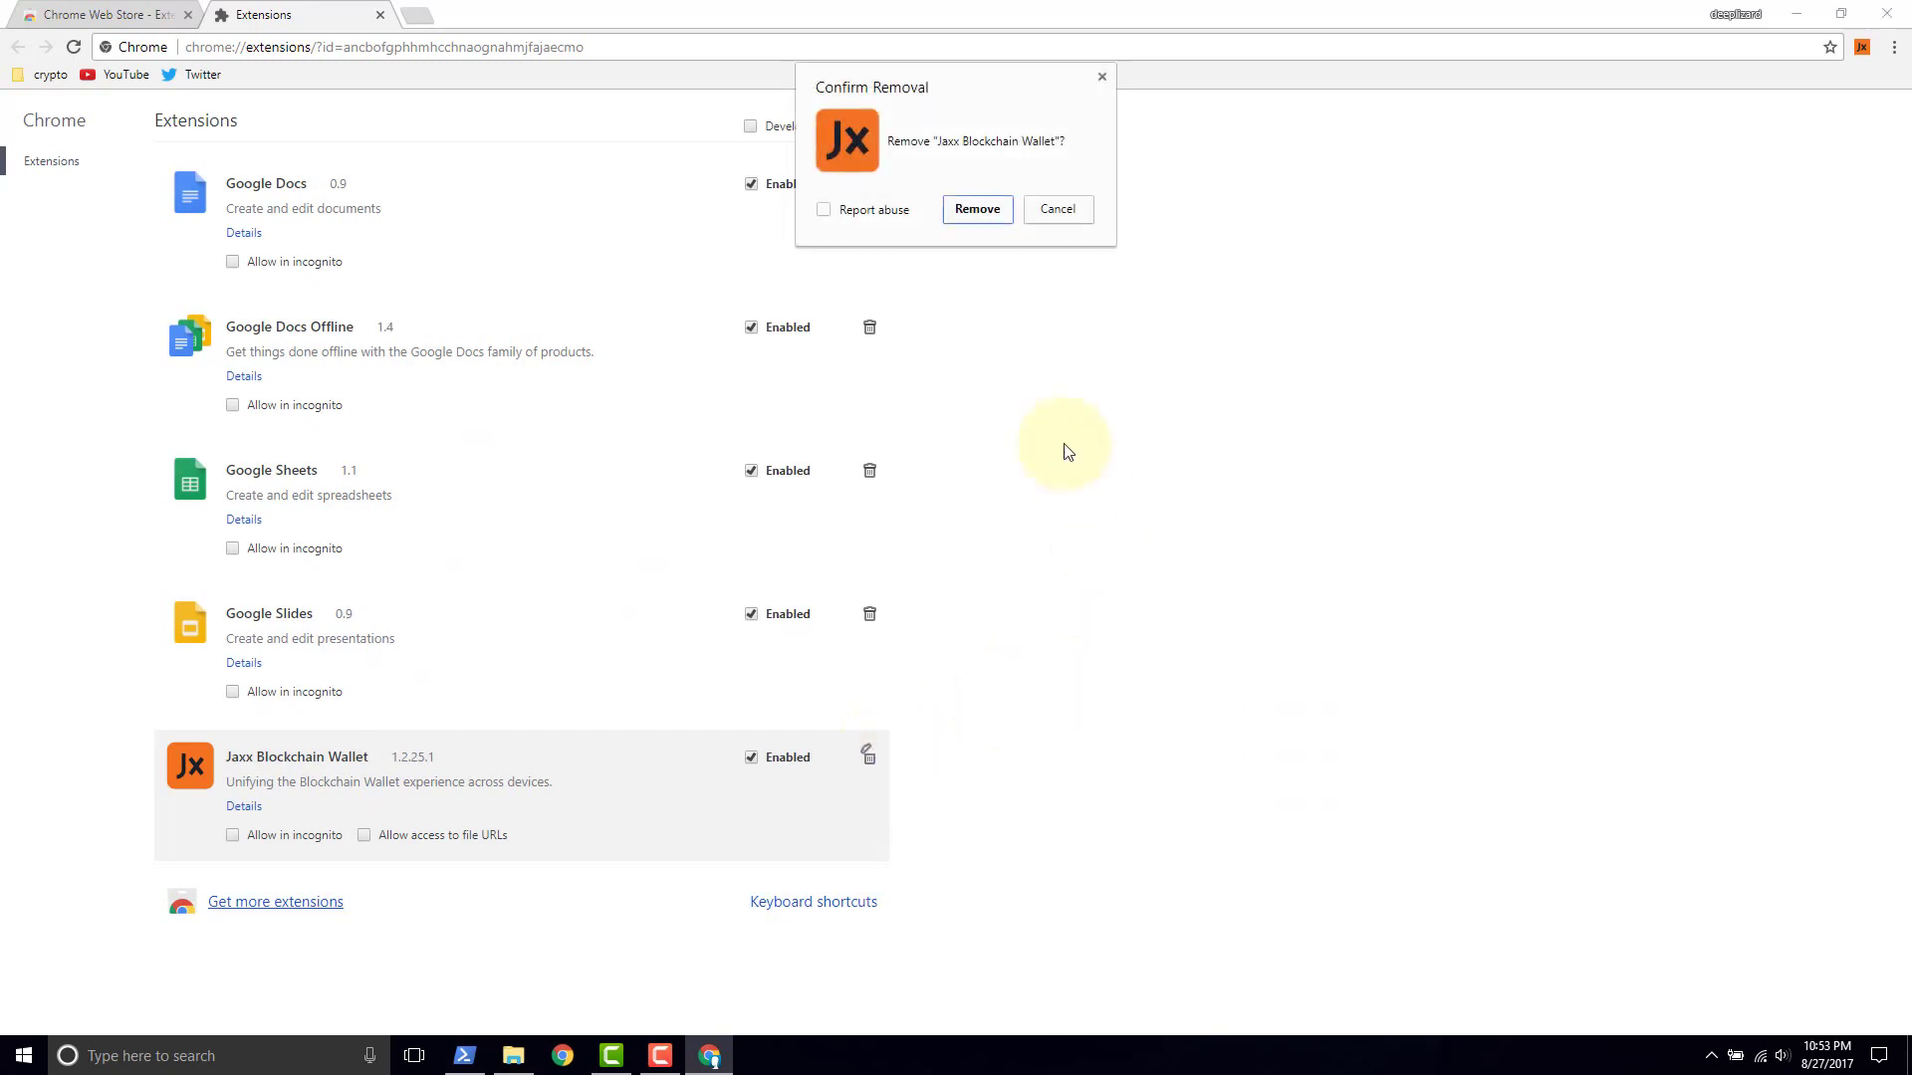
pyautogui.click(977, 211)
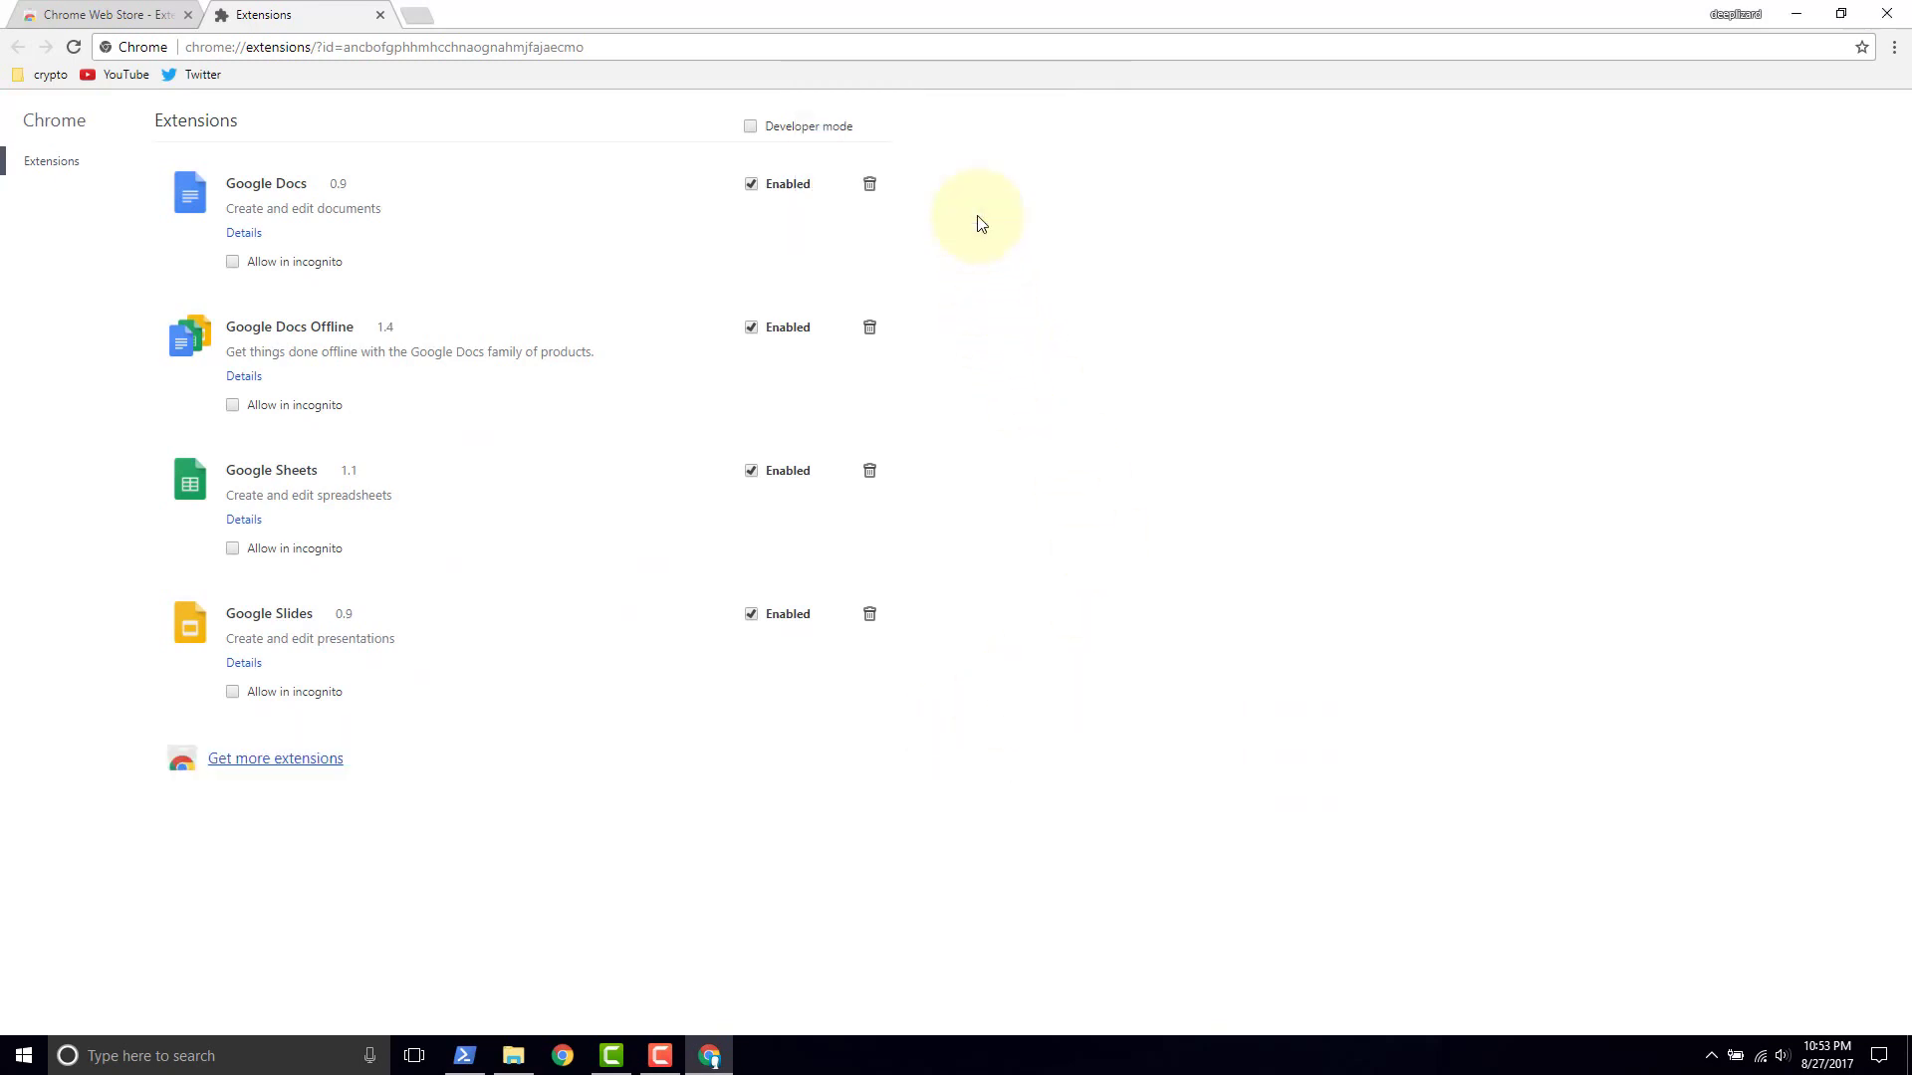
# Refresh the 'jaxx' search in User Data to confirm no matching items remain
pyautogui.click(513, 1055)
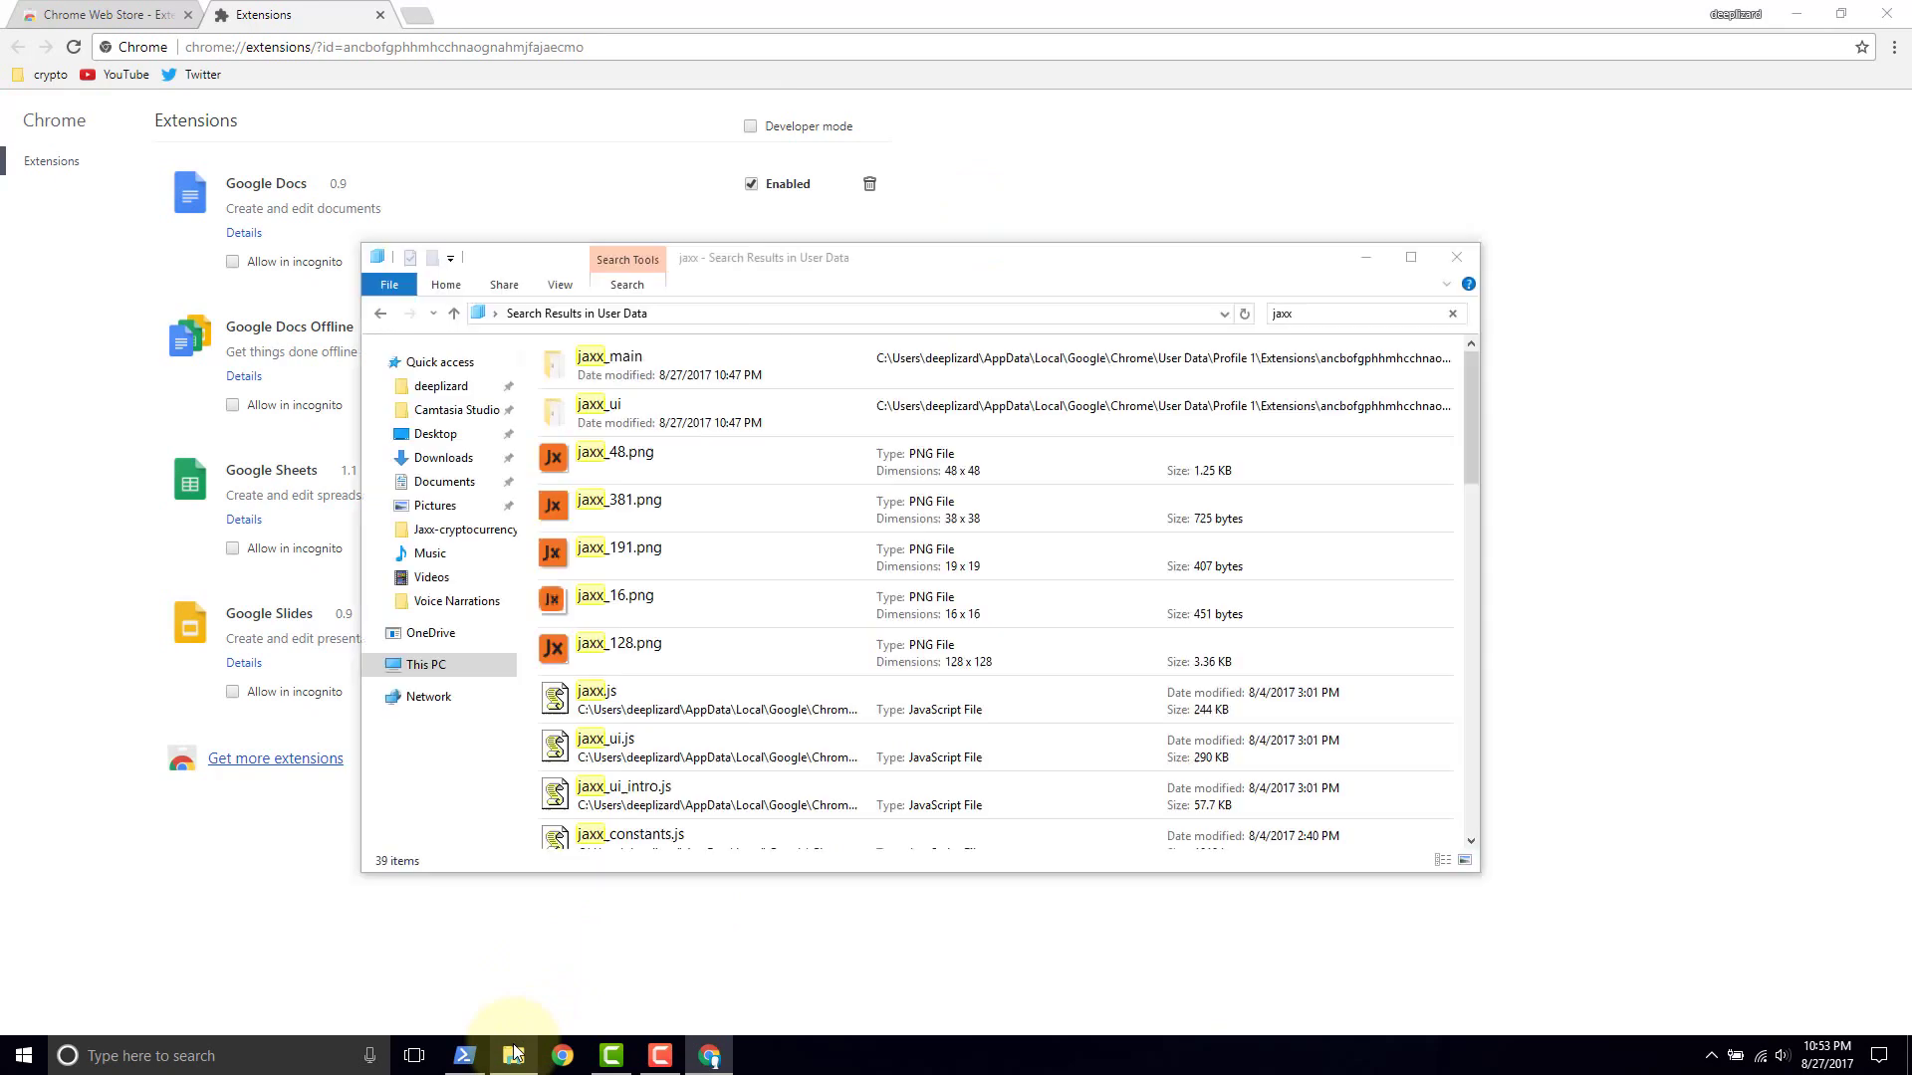
pyautogui.click(1246, 315)
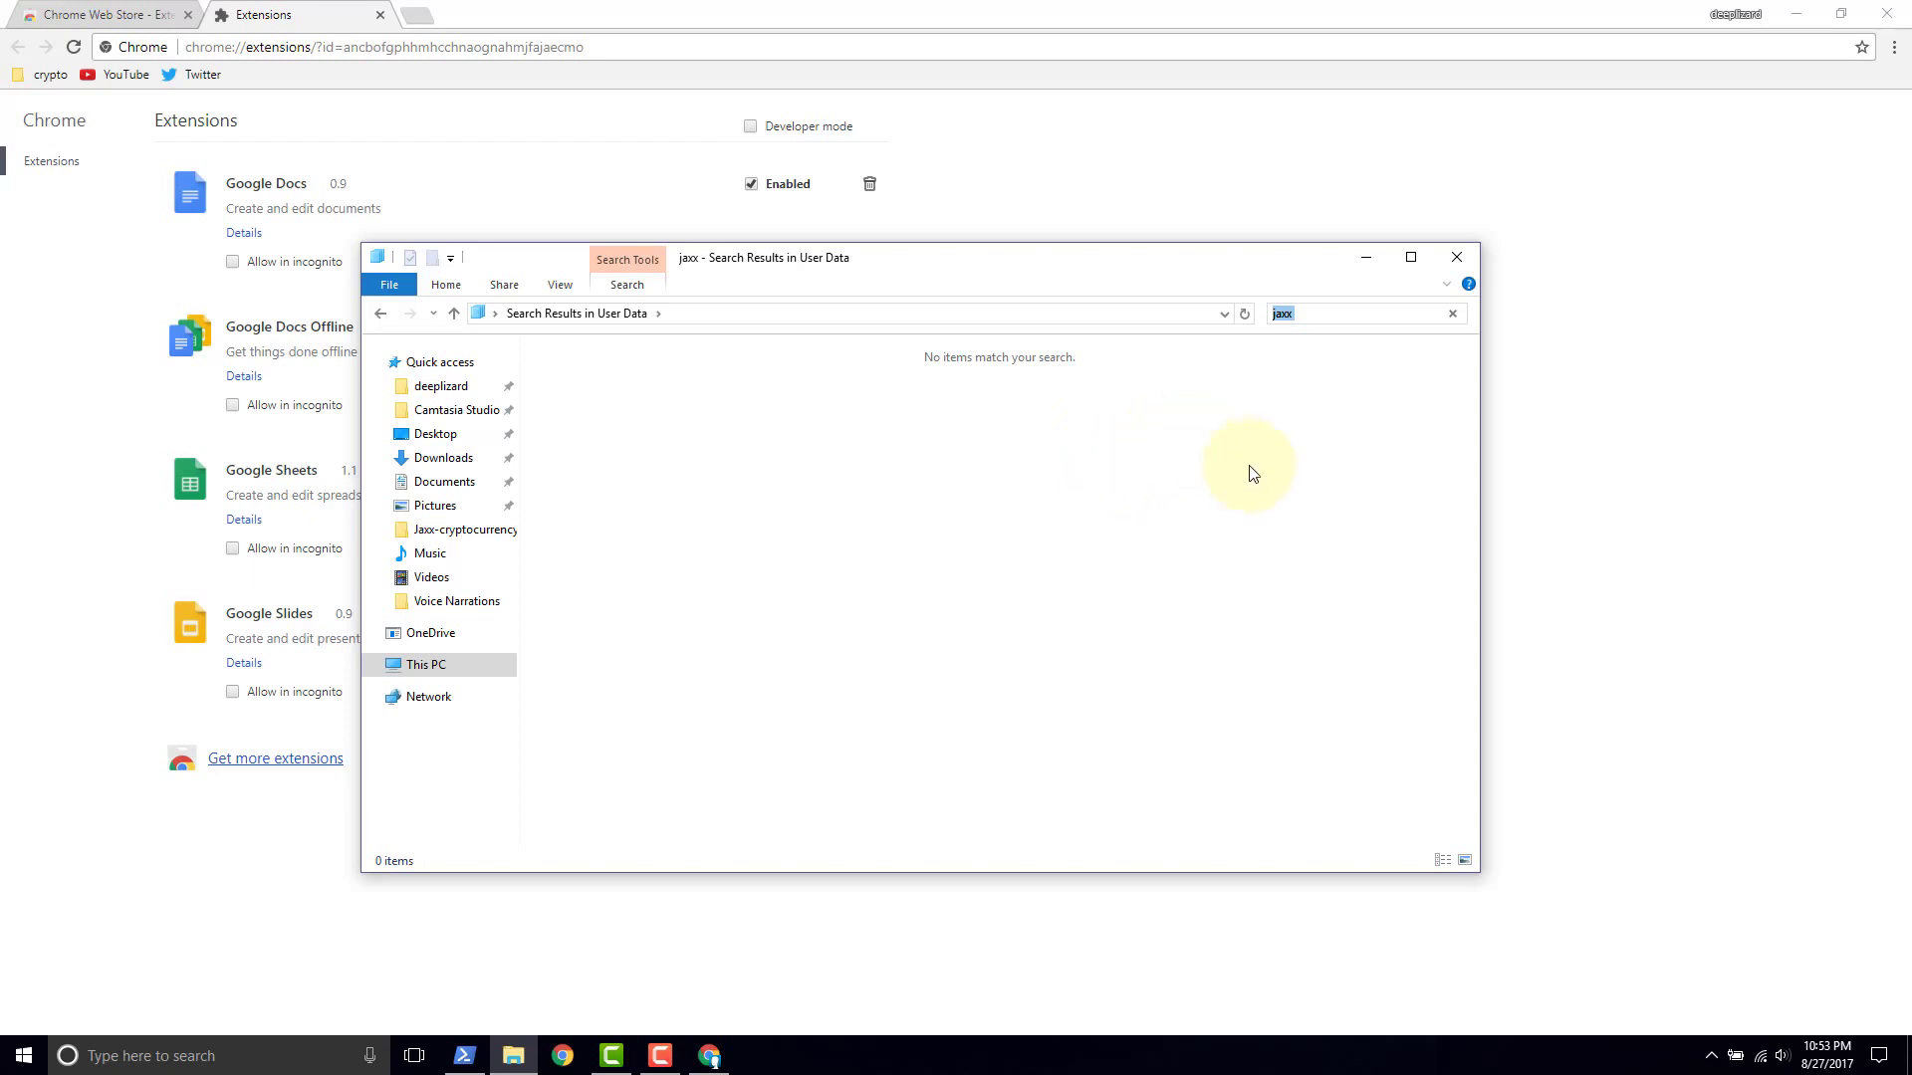
# Close the File Explorer search window to reveal Chrome's Extensions page
pyautogui.click(1462, 261)
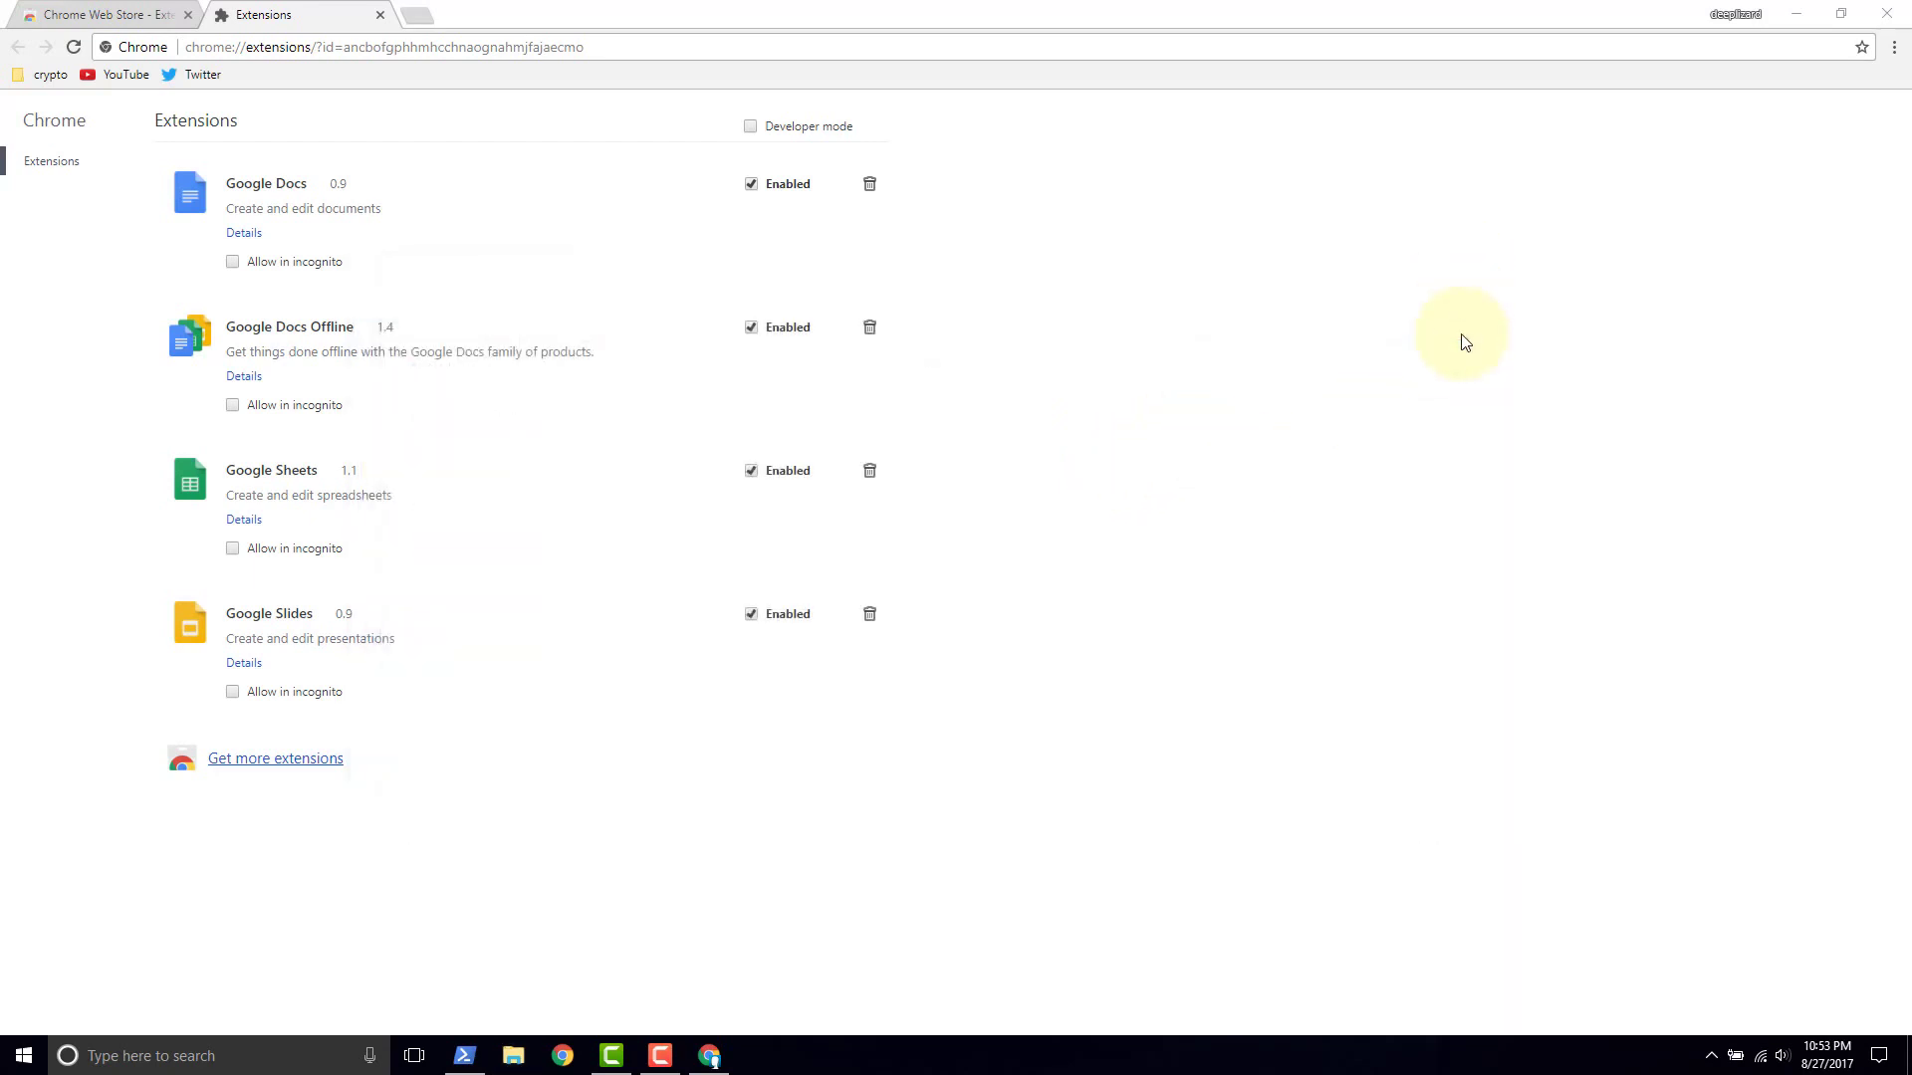